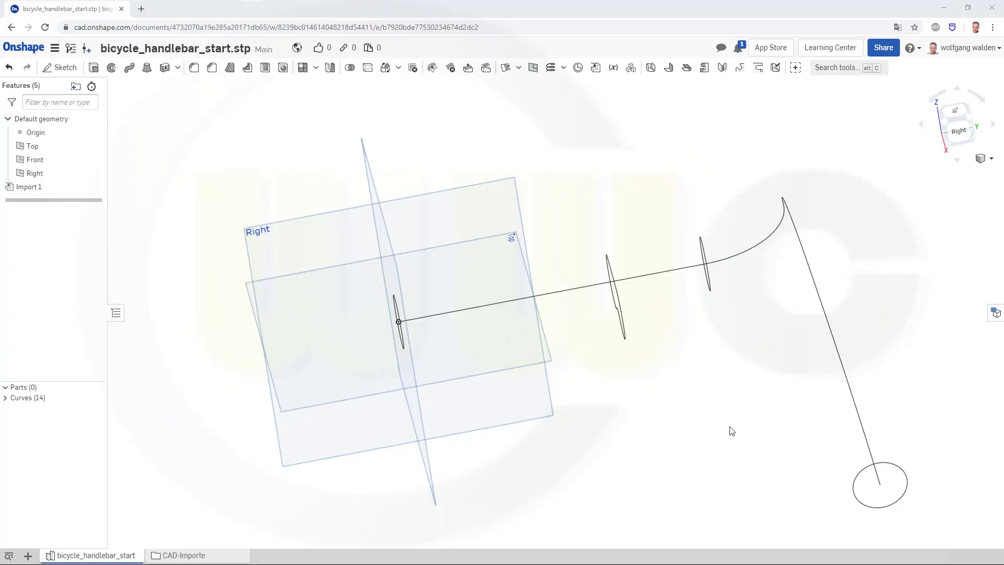
Step: Create a Fill surface from the two curves of the circular profile at the origin
right_drag(728, 426, 697, 433)
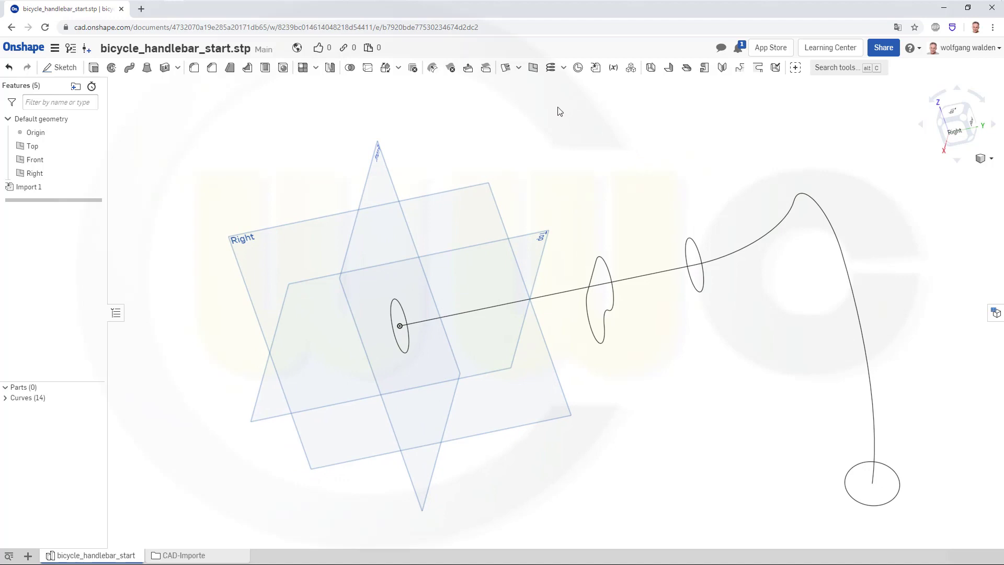
click(518, 67)
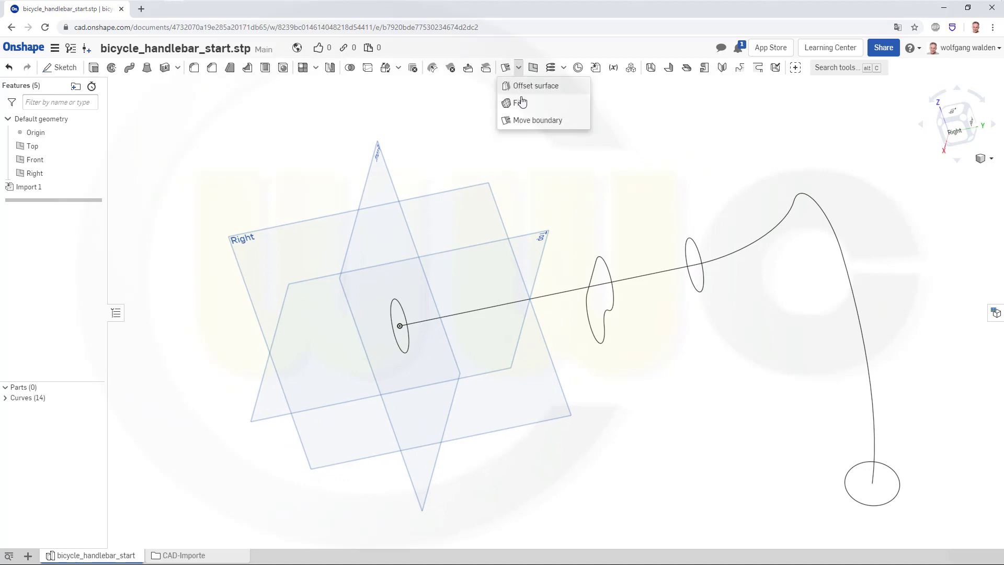
click(518, 104)
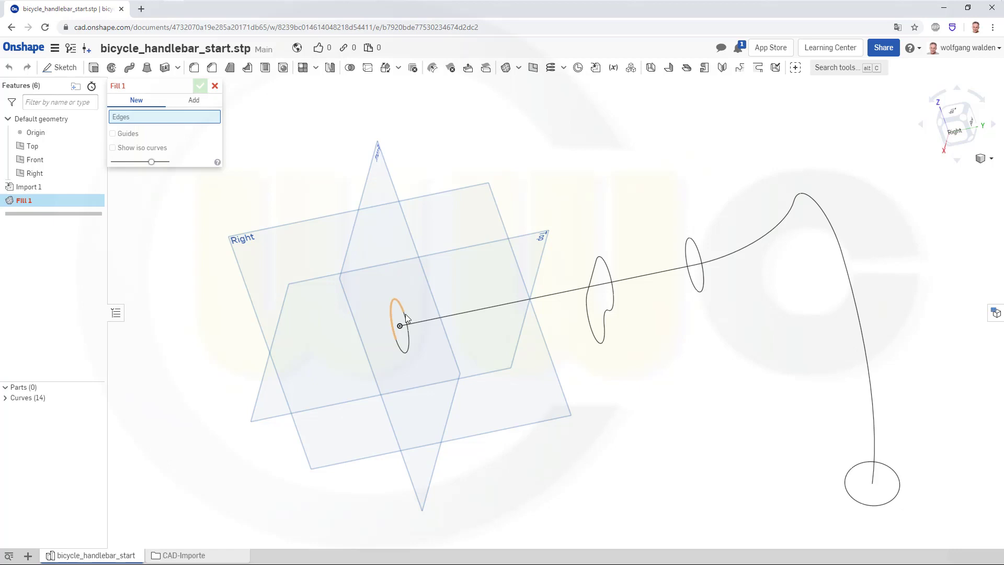
click(406, 313)
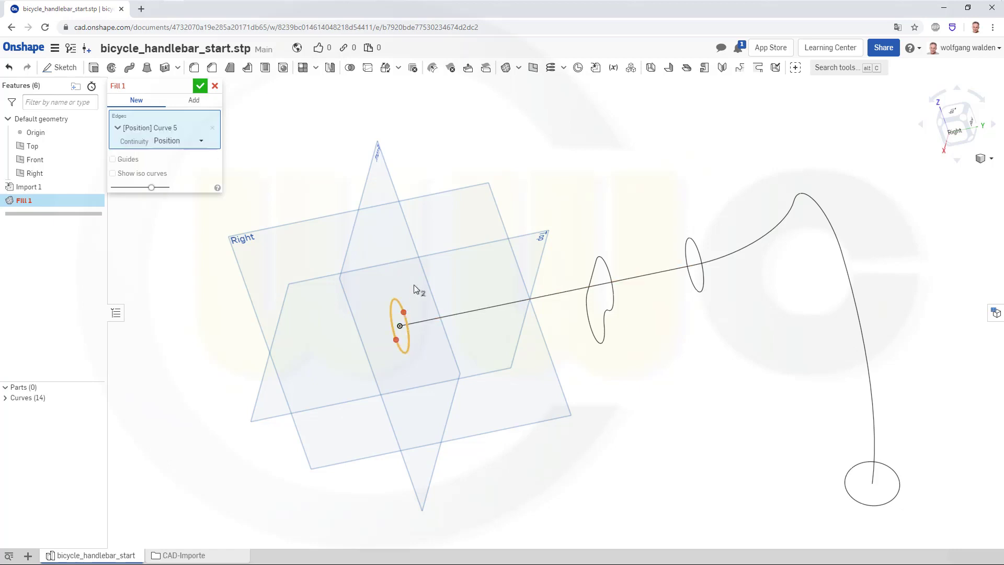
click(413, 298)
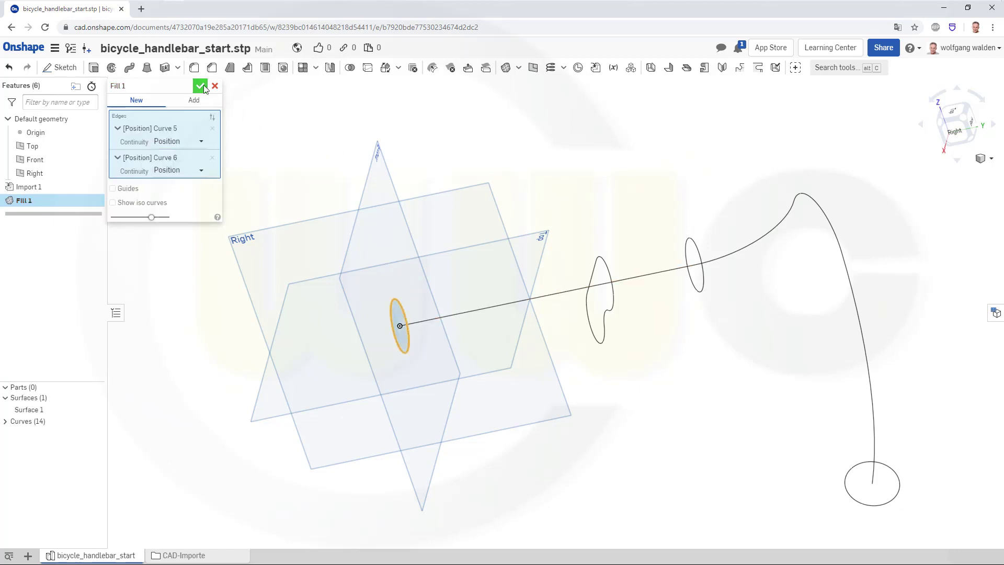
click(185, 87)
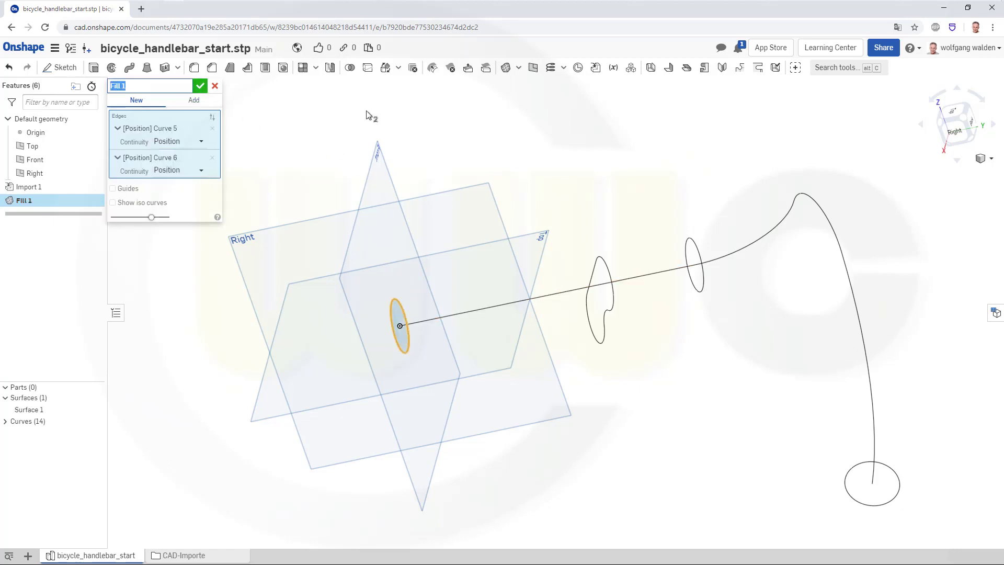
click(199, 87)
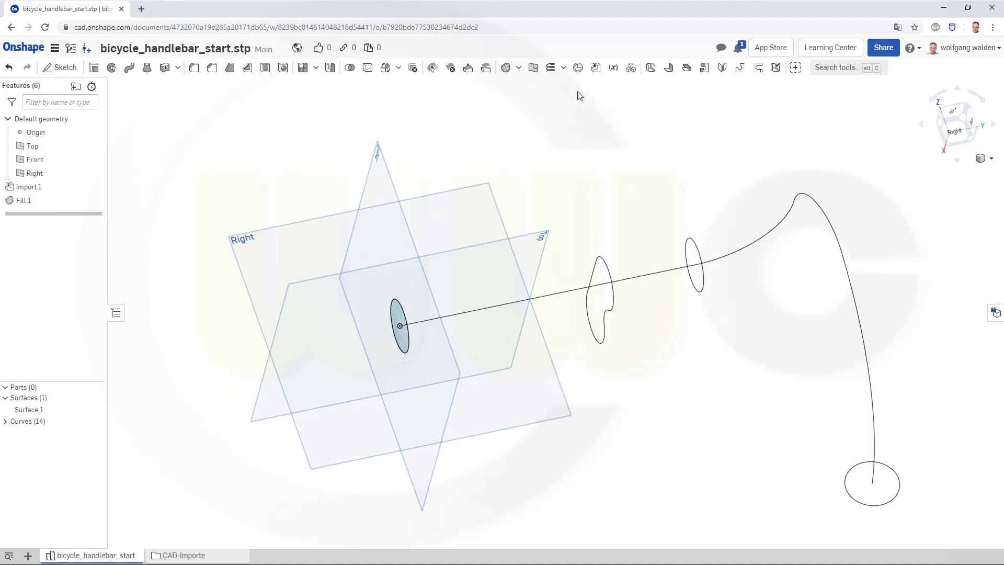
Step: Create a Fill surface bounded by the four curves of the notched profile in the middle of the straight section
click(512, 74)
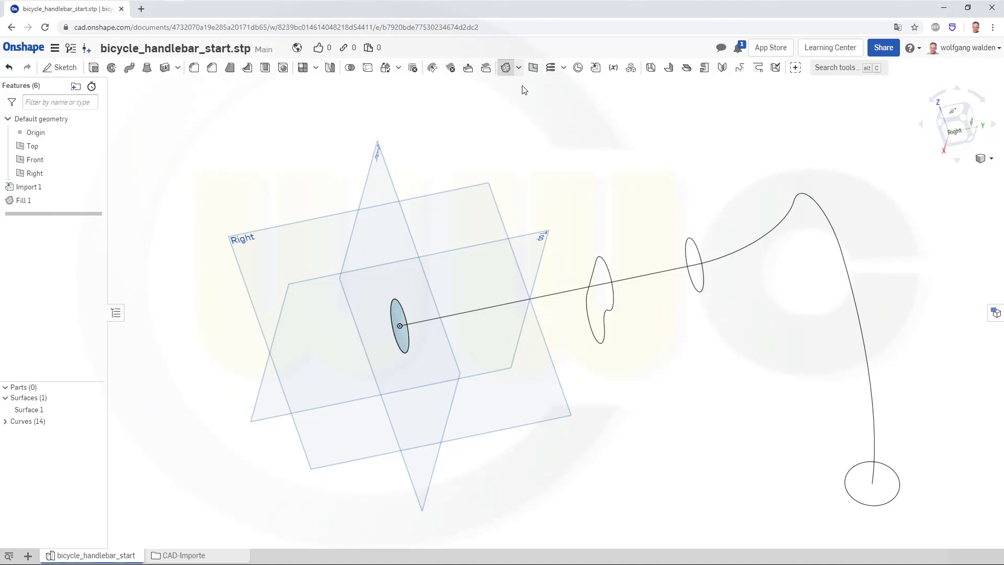
click(596, 273)
click(610, 301)
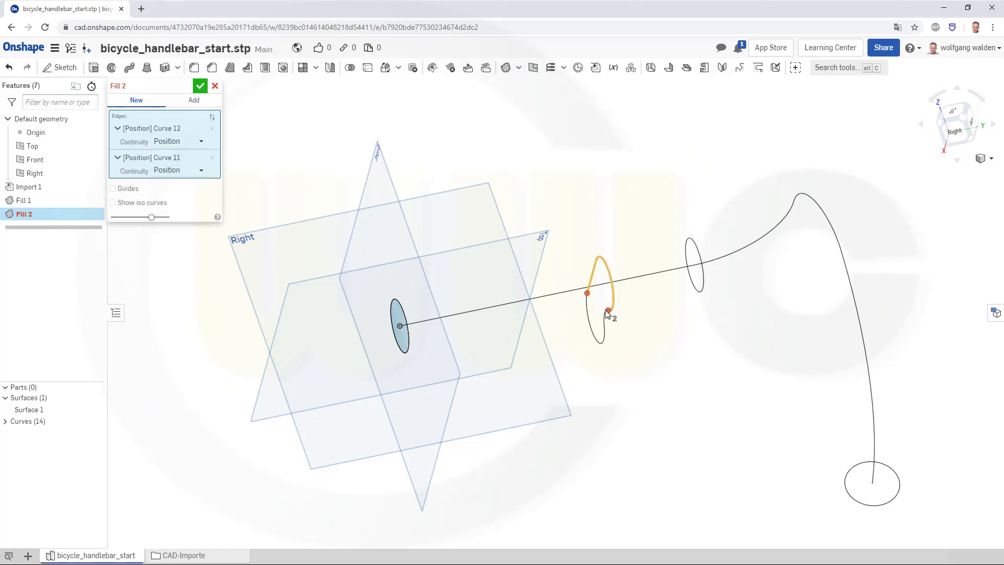
click(603, 319)
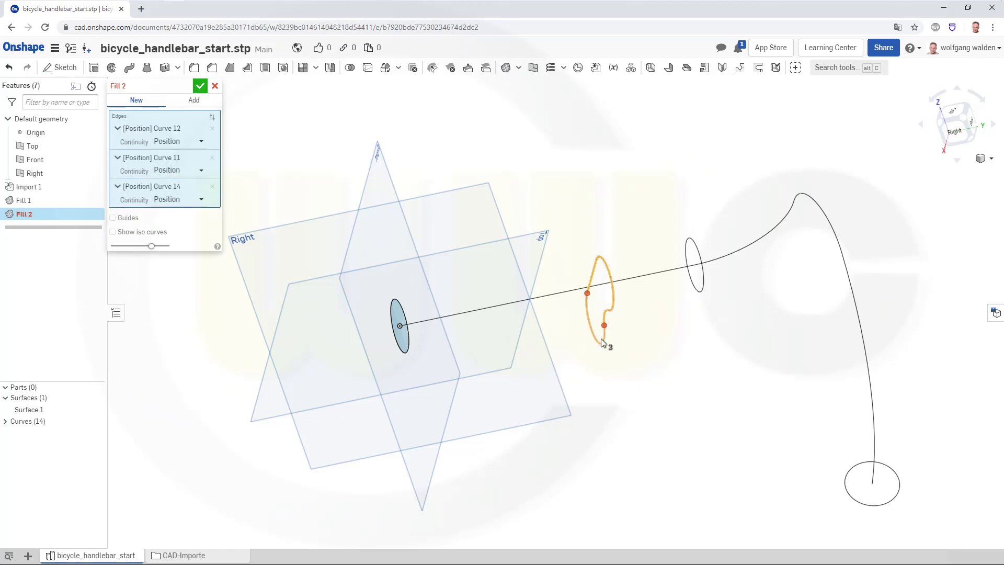
click(601, 338)
click(200, 85)
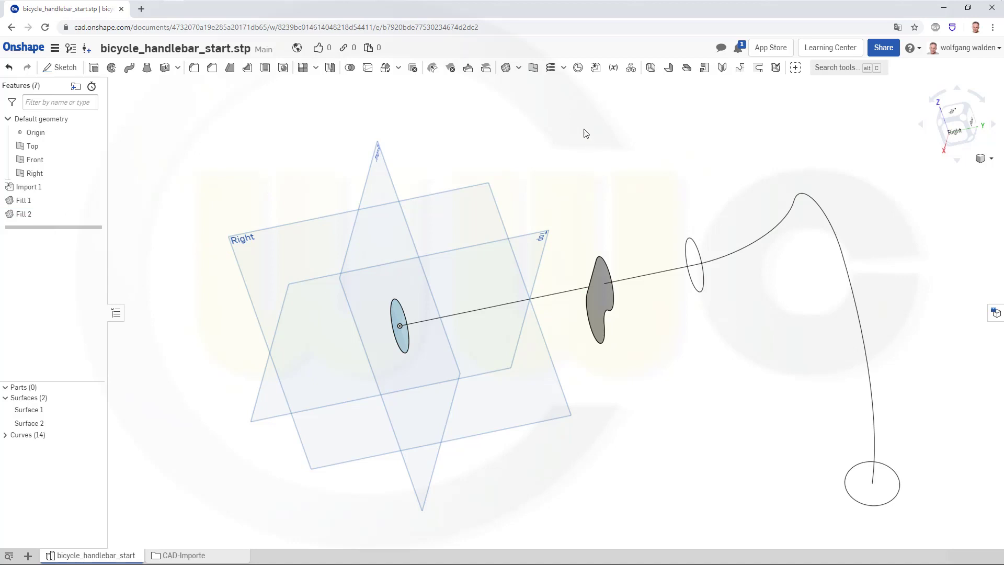
Step: Create a Fill surface from the two curves of the circular profile where the handlebar path starts to bend
click(503, 69)
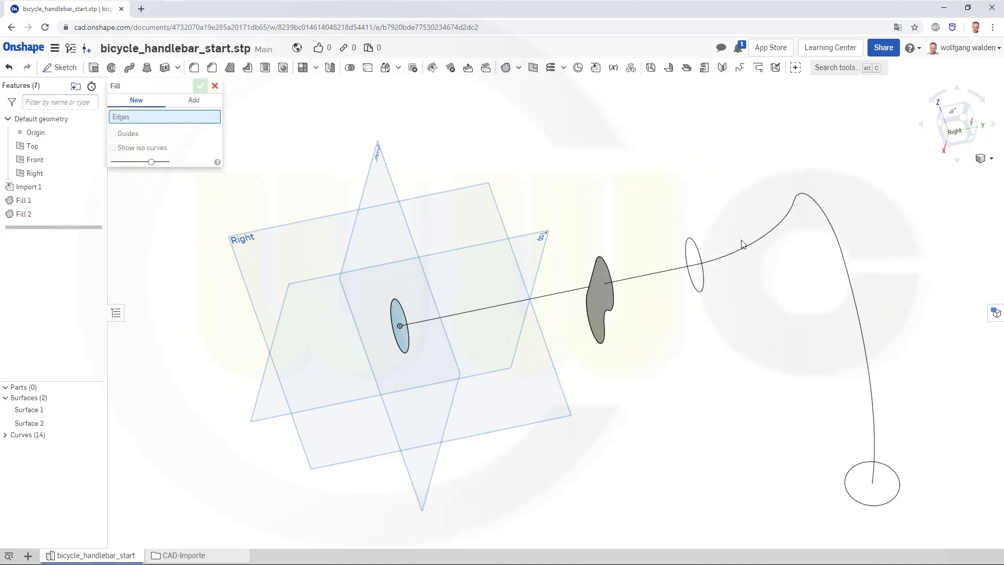
click(696, 252)
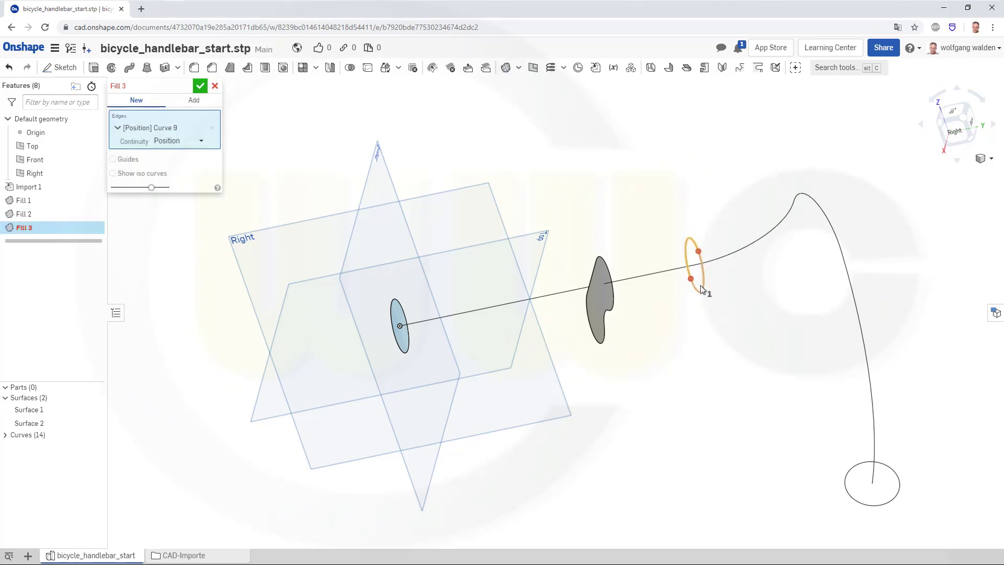
click(702, 292)
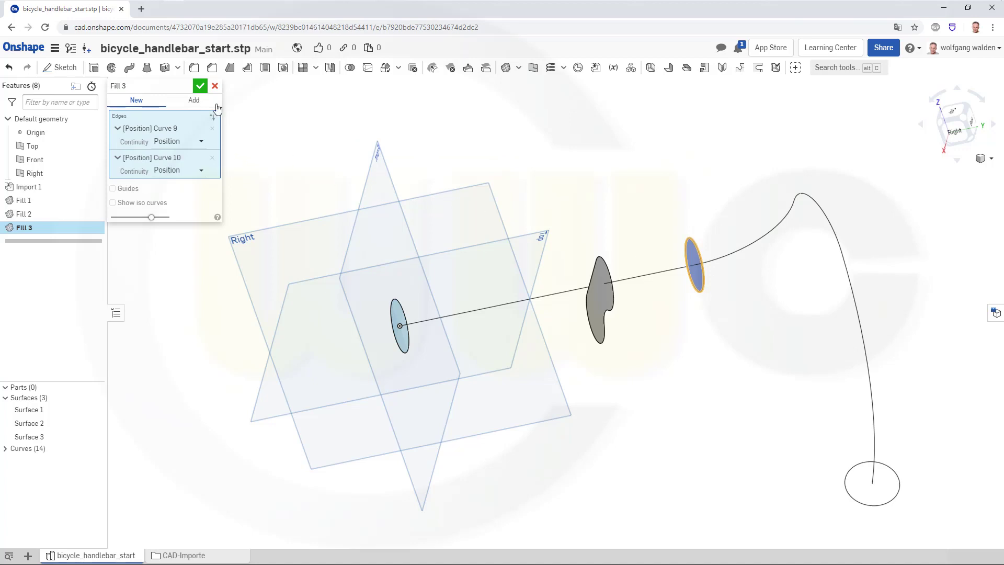
click(201, 87)
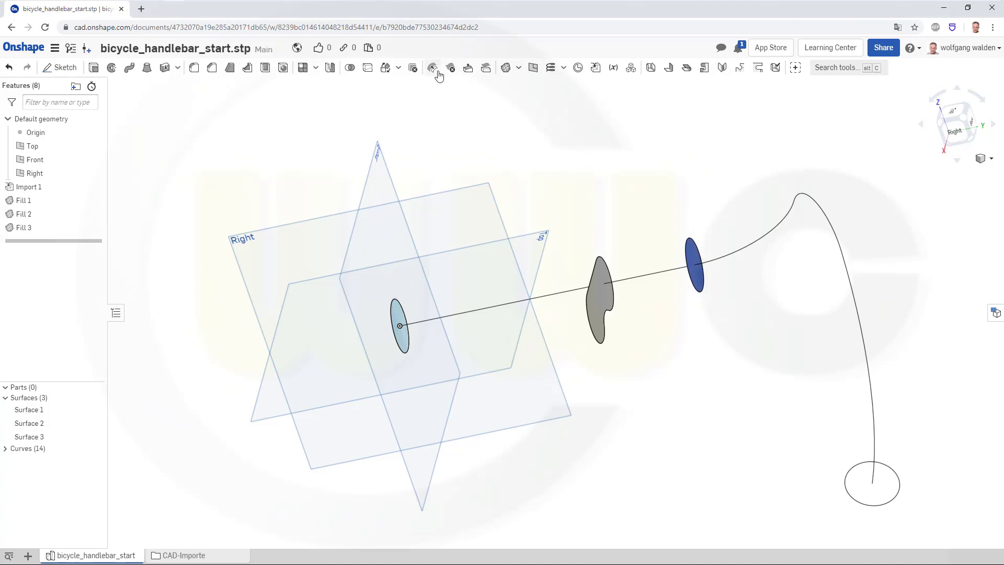
Step: Create a Fill surface from the two curves of the circular profile at the free end of the bent path
click(863, 463)
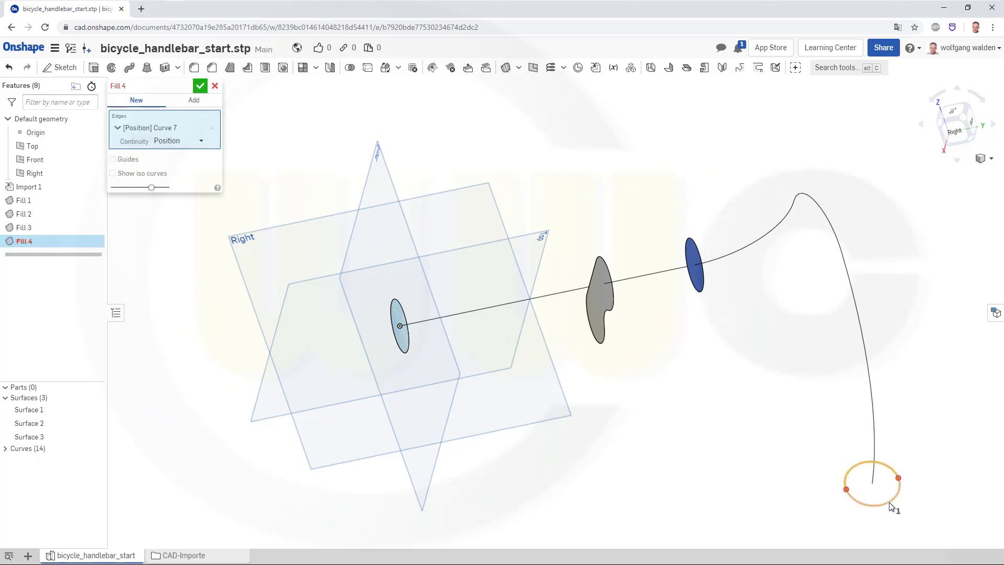
click(890, 503)
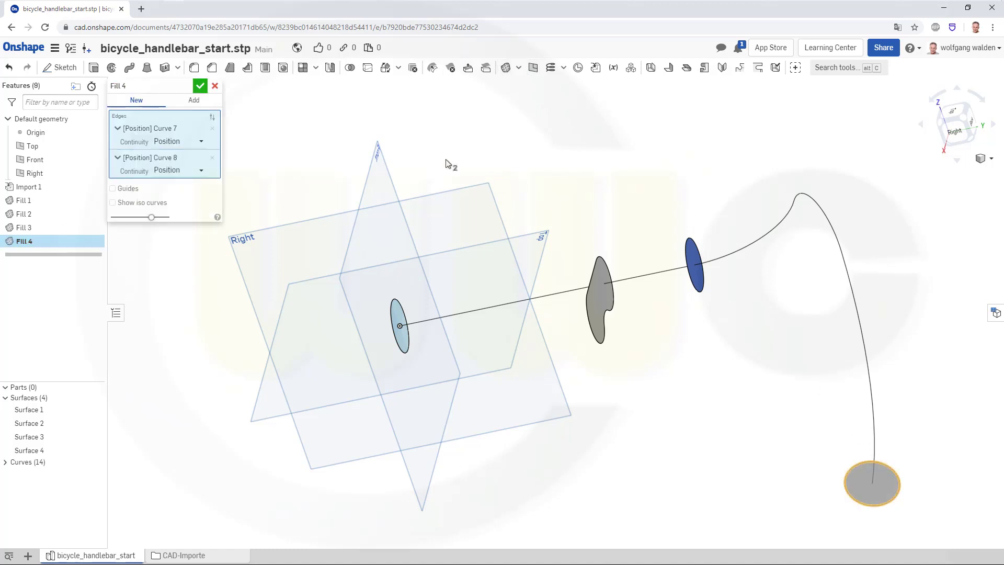
click(200, 87)
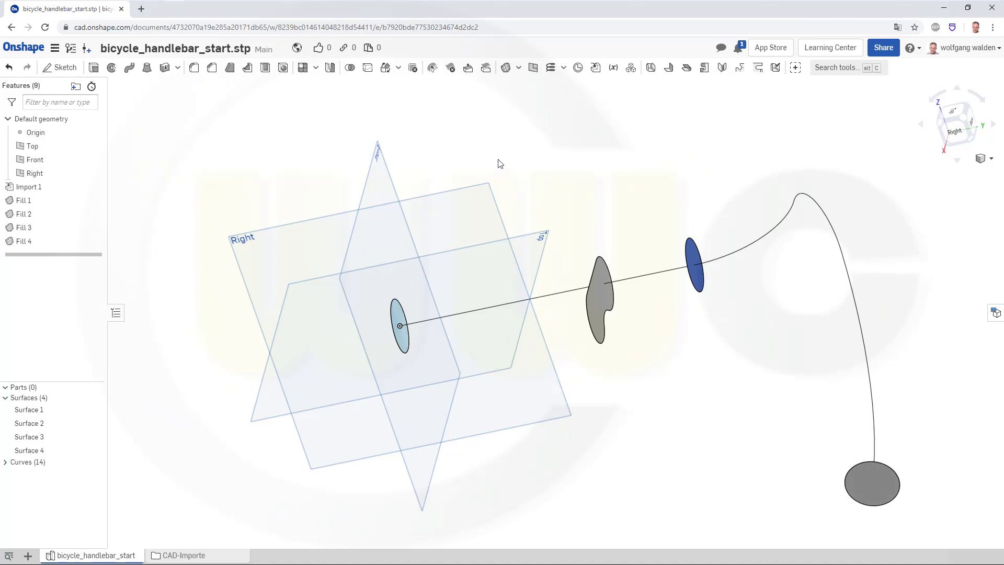
Step: Offset the filled circular surface at the origin by 20 mm along the path toward the notched profile
click(518, 67)
click(532, 120)
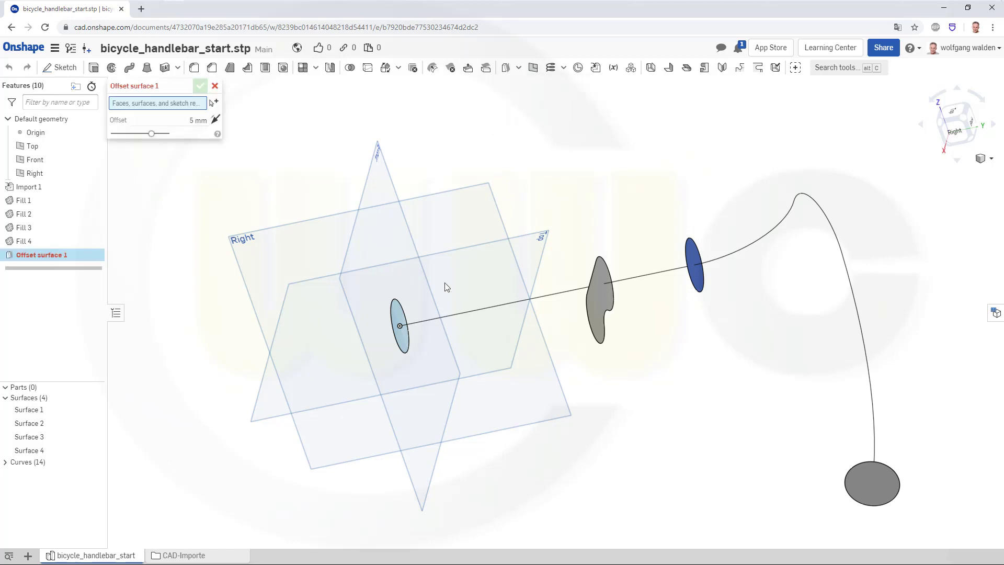
click(402, 334)
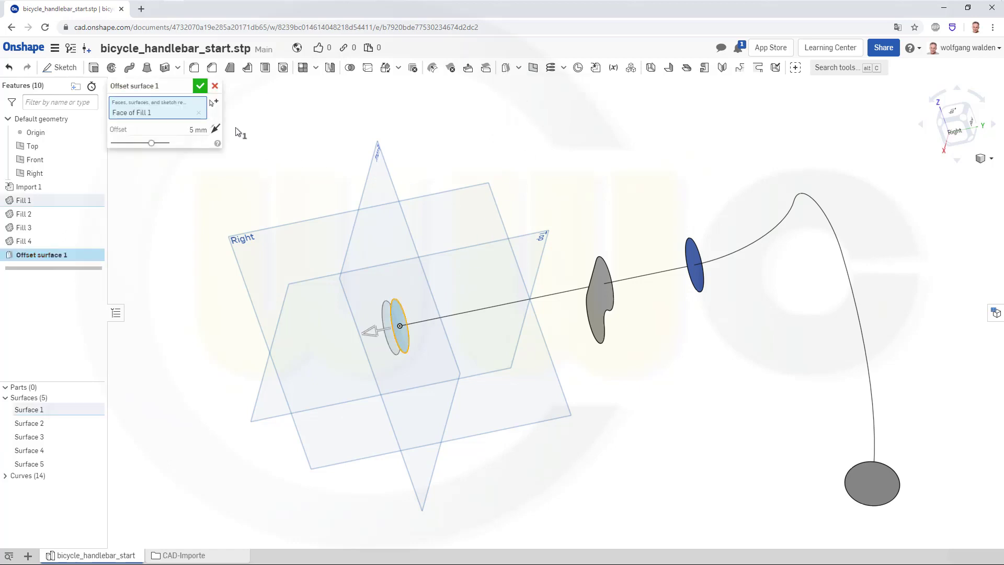
click(215, 129)
click(199, 130)
text(20)
key(Return)
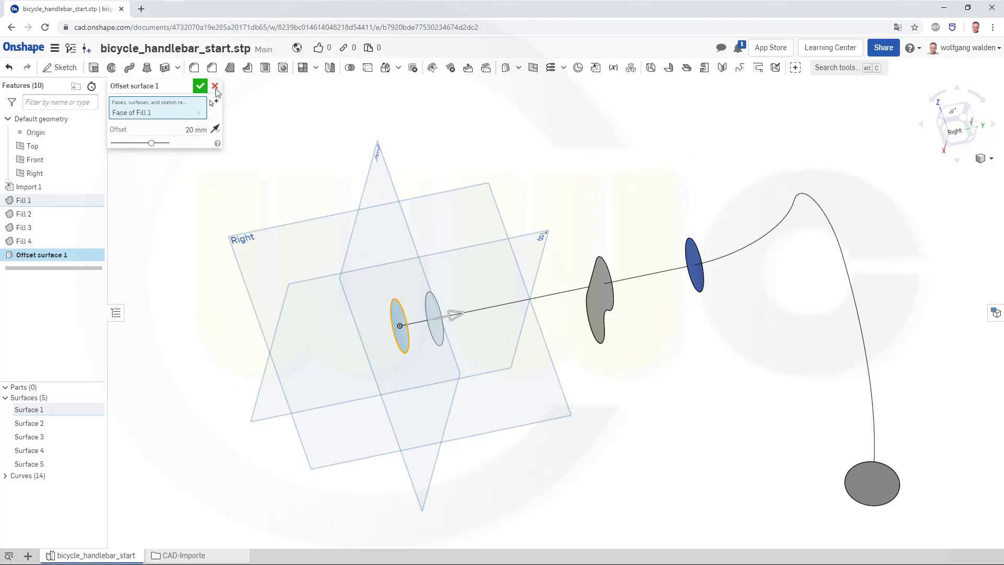
click(199, 87)
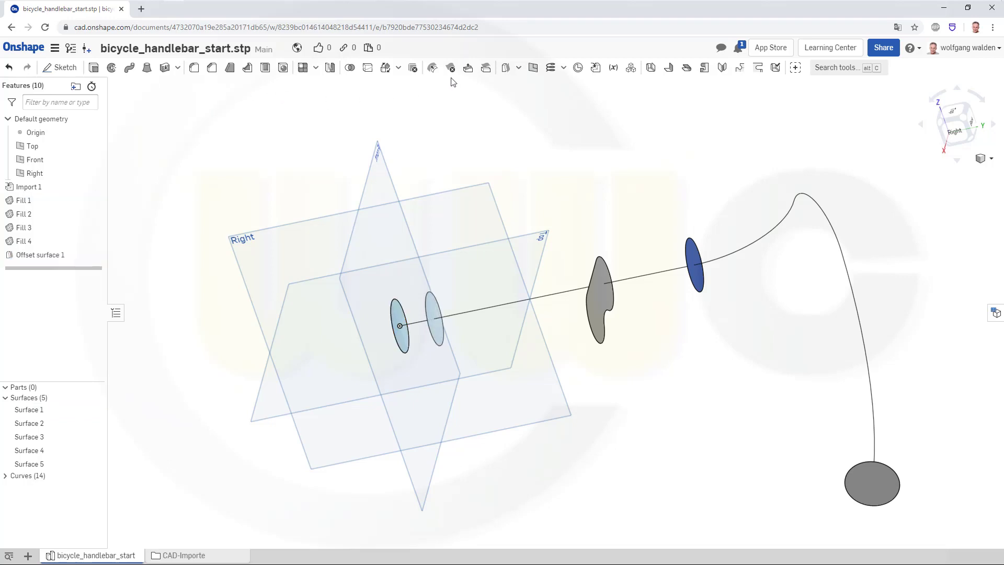
Step: Offset the filled notched surface by 40 mm toward the origin
click(505, 68)
click(622, 258)
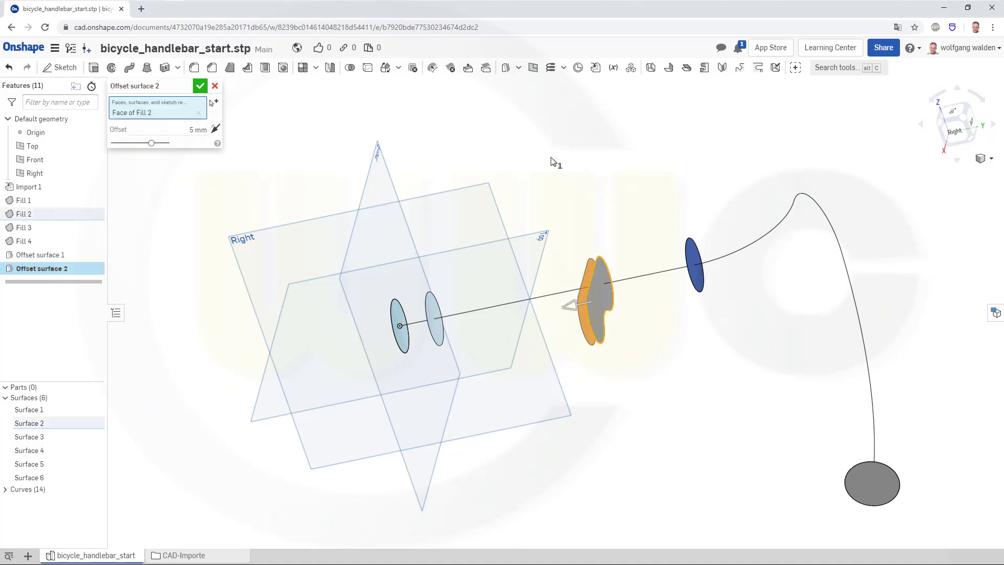
click(182, 131)
text(40)
key(Return)
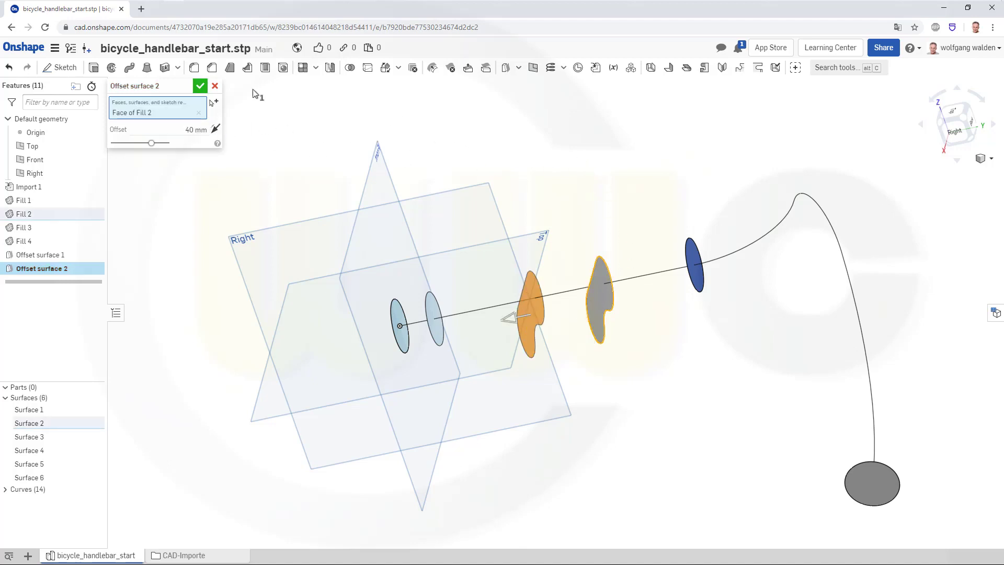
click(200, 87)
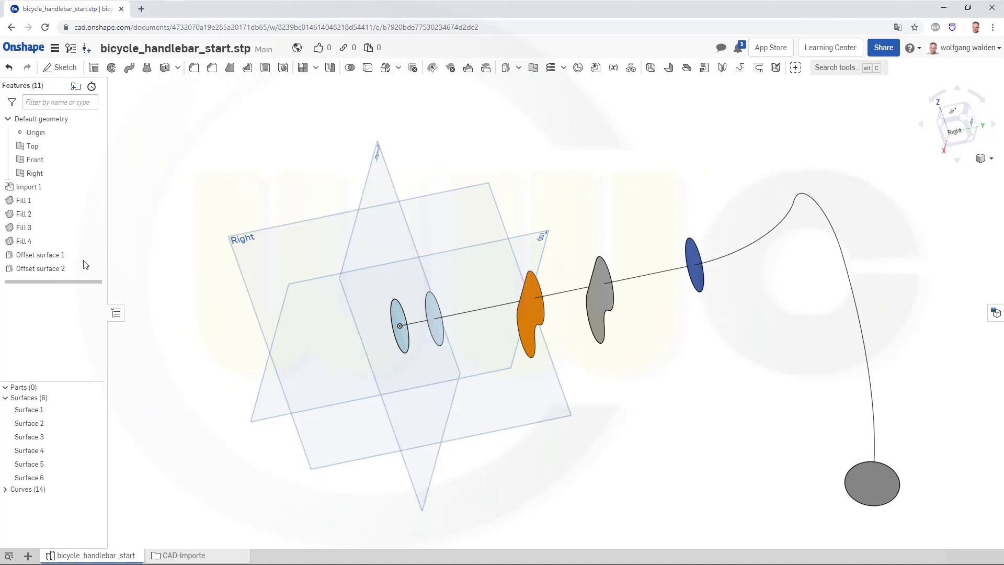
Step: Delete the Offset surface 1 feature made from the origin circle
right_click(56, 258)
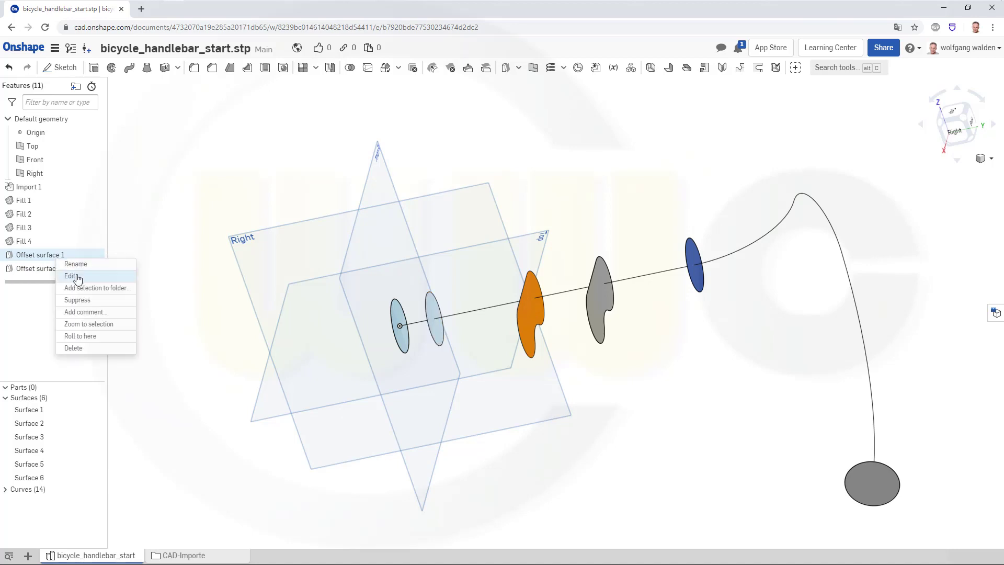
click(74, 348)
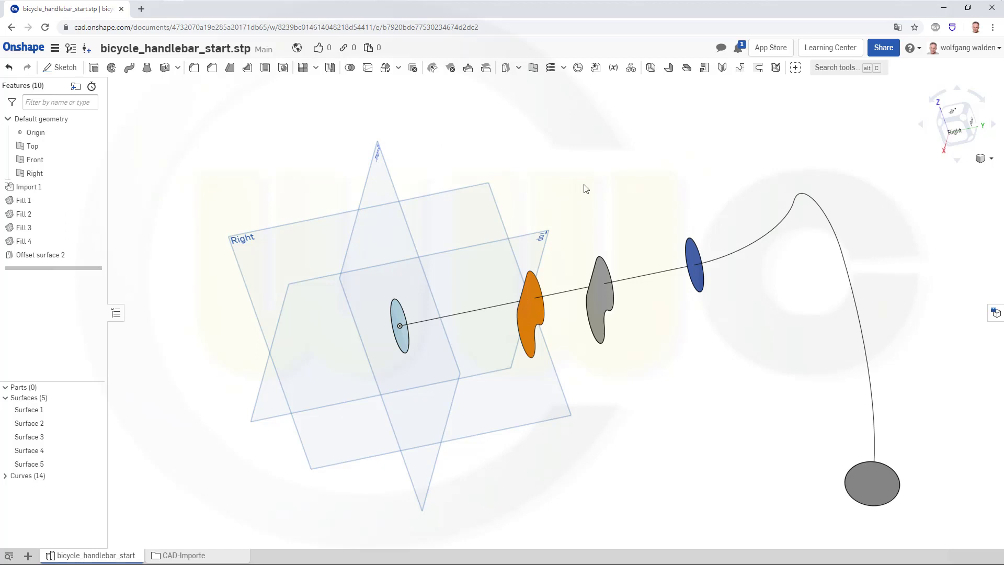
Step: Create a sketch on the Front plane and project the edges of the circular profile at the origin into it
mouse_move(609, 180)
right_down()
mouse_move(582, 181)
mouse_move(589, 219)
mouse_move(553, 226)
mouse_move(626, 184)
mouse_move(625, 197)
mouse_move(613, 186)
mouse_move(625, 179)
right_up()
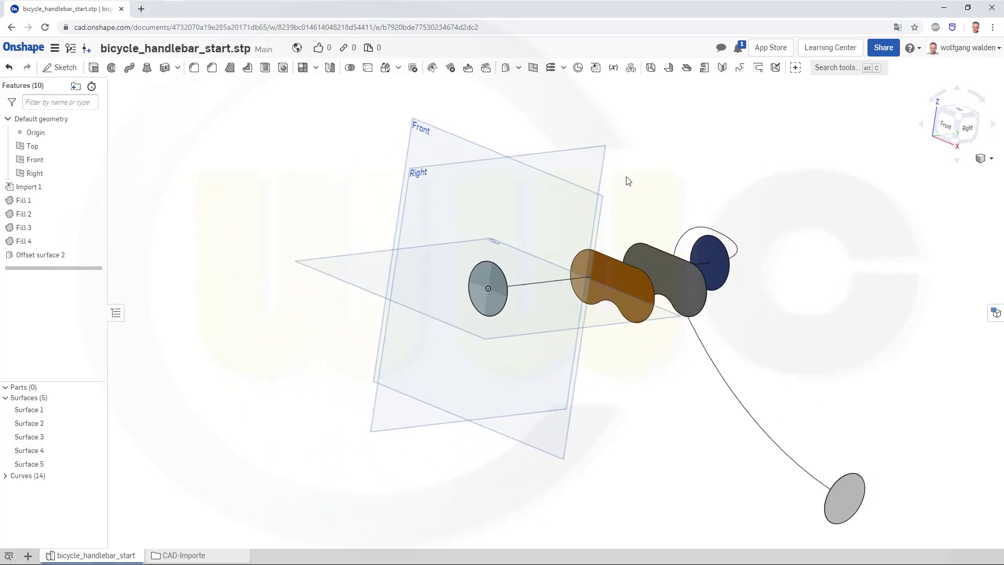
click(61, 67)
click(457, 151)
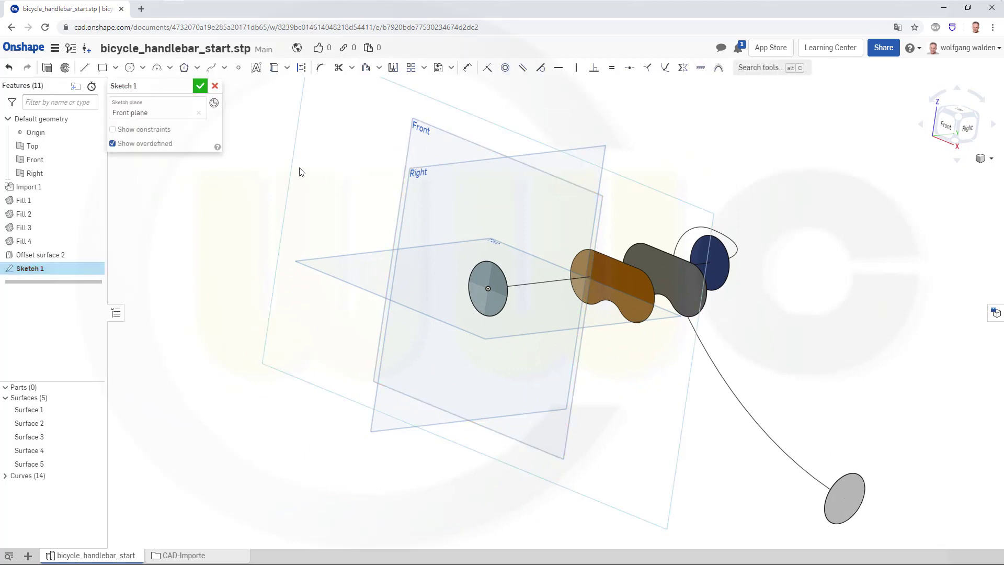
click(274, 68)
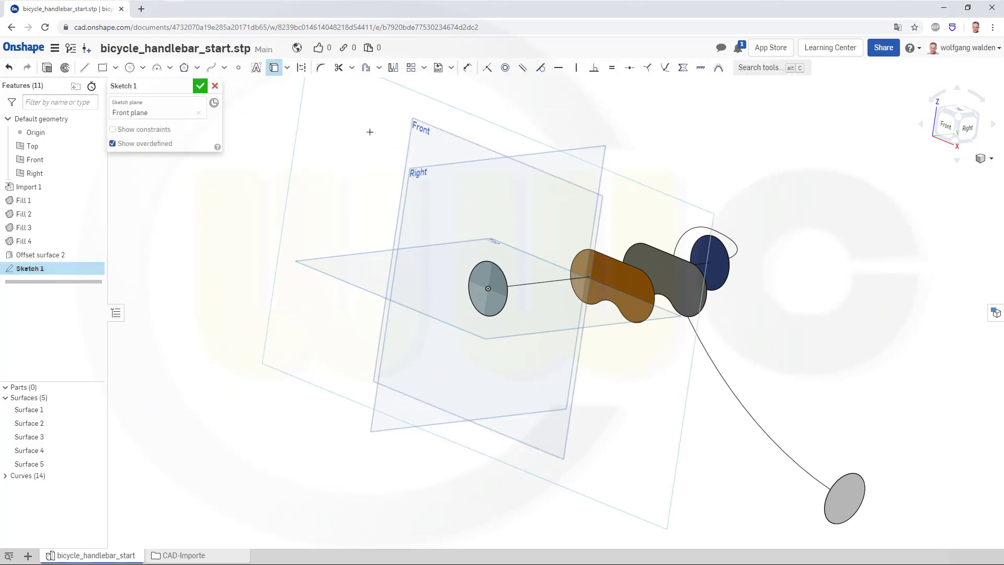
click(495, 265)
click(201, 87)
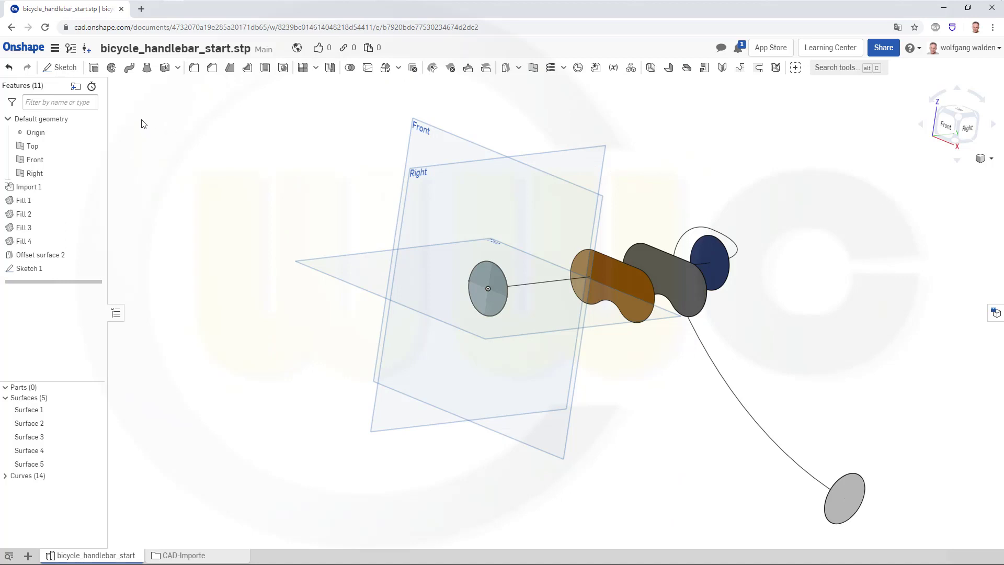
Step: Extrude the two projected circle edges as a new surface, Blind with 25 mm depth, in the direction of the notched profiles
click(93, 68)
click(196, 102)
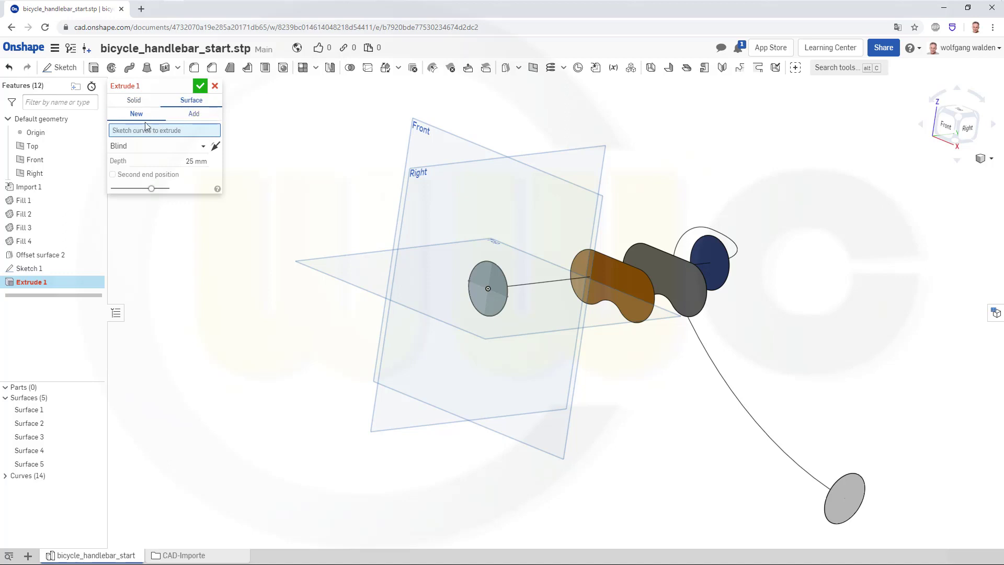
click(505, 271)
click(502, 305)
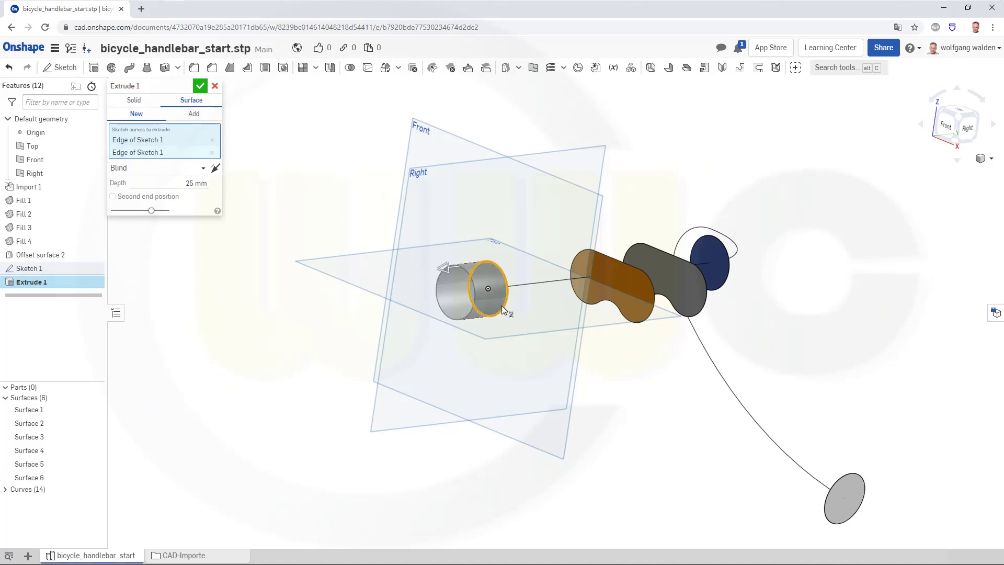
click(213, 174)
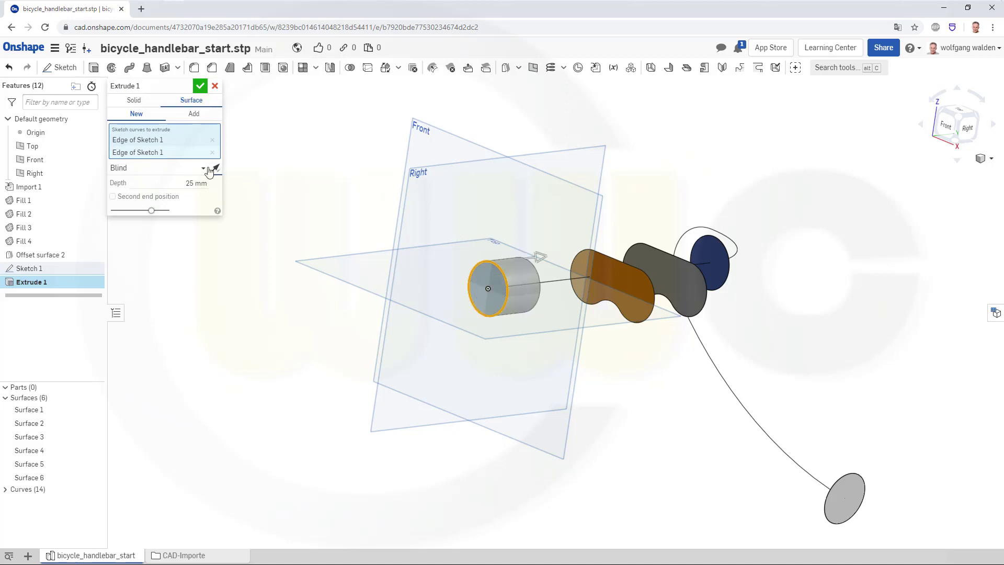
click(203, 86)
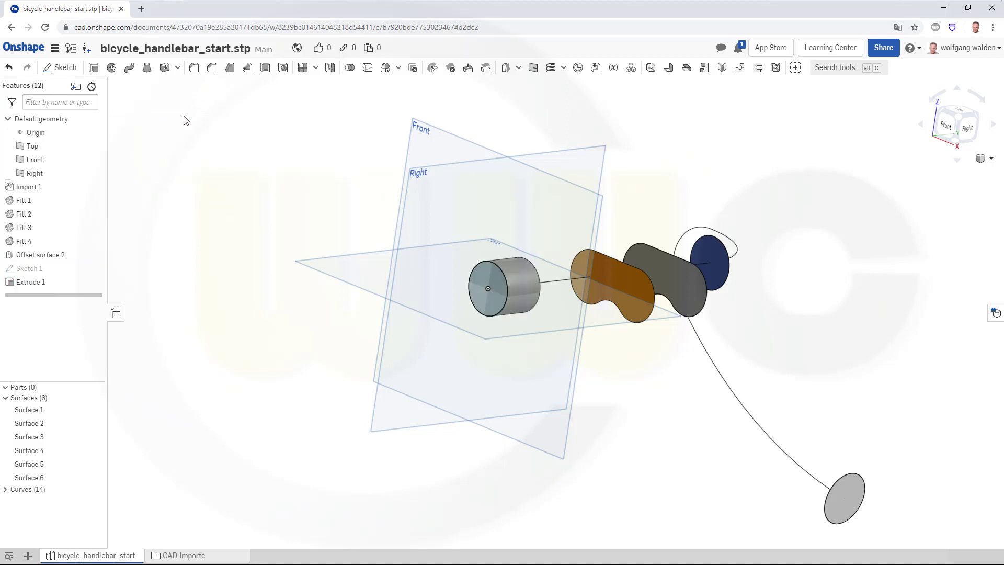
Step: Rename the extruded cylindrical surface at the origin as extrude_1
click(41, 479)
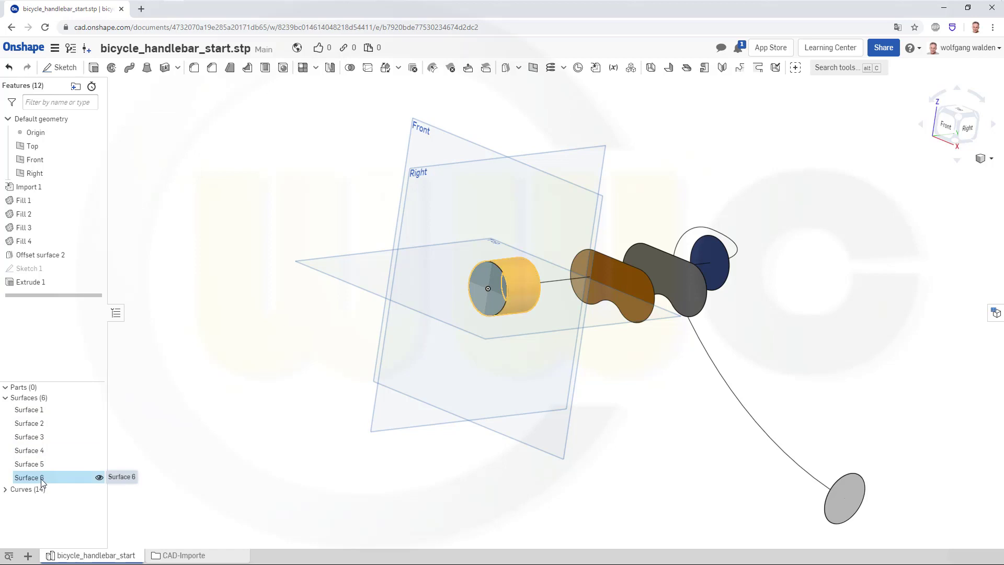
right_click(41, 478)
click(65, 334)
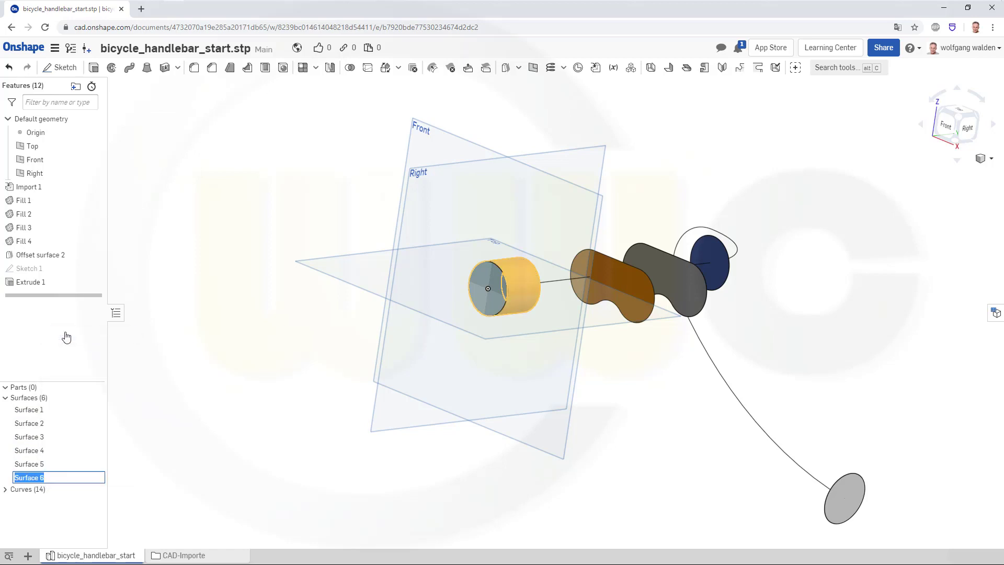
text(extrude_1)
key(Return)
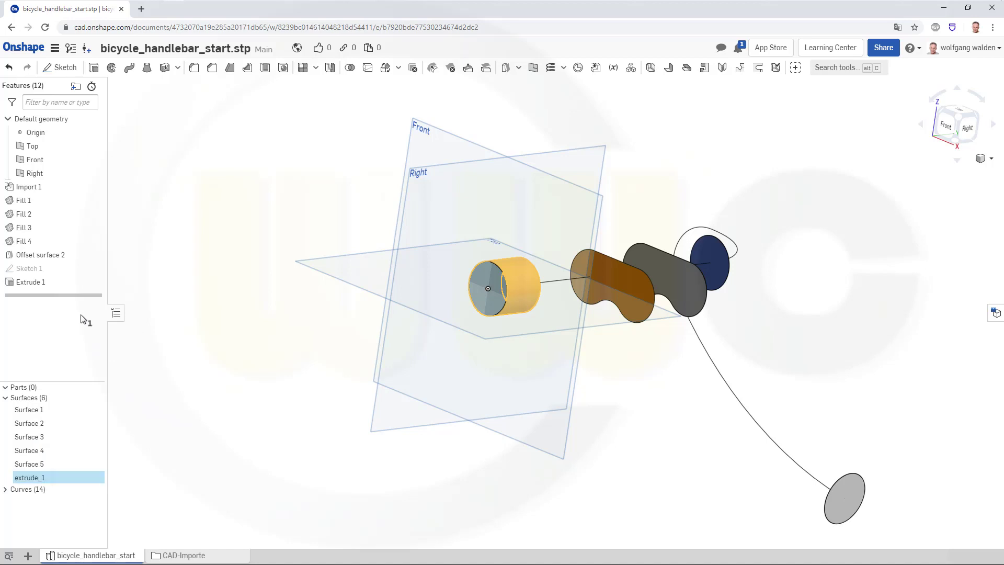
click(235, 199)
Step: Create a Plane point plane parallel to the Front plane through the path curve's vertex at the center of the blue circular profile
right_drag(344, 156, 368, 104)
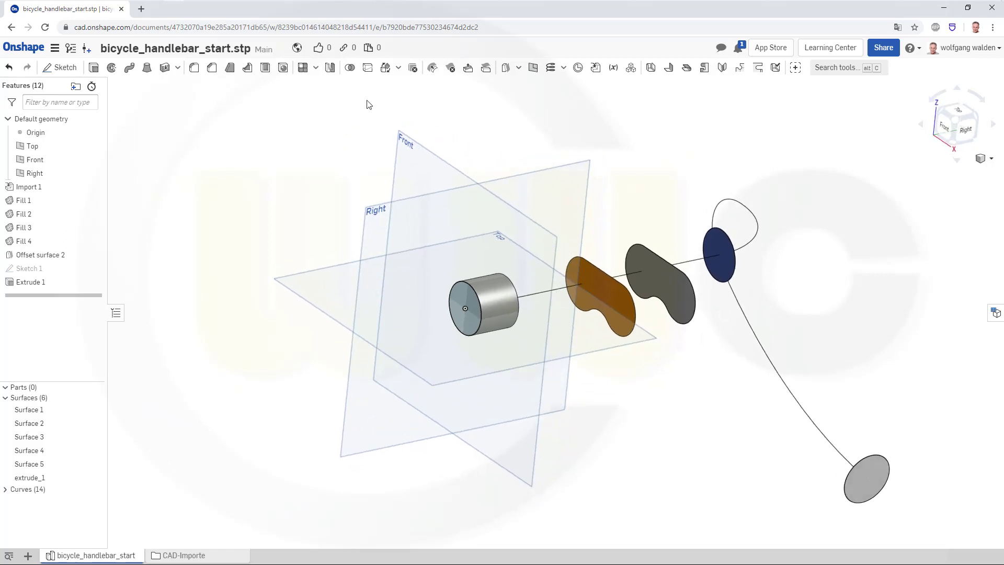
click(532, 68)
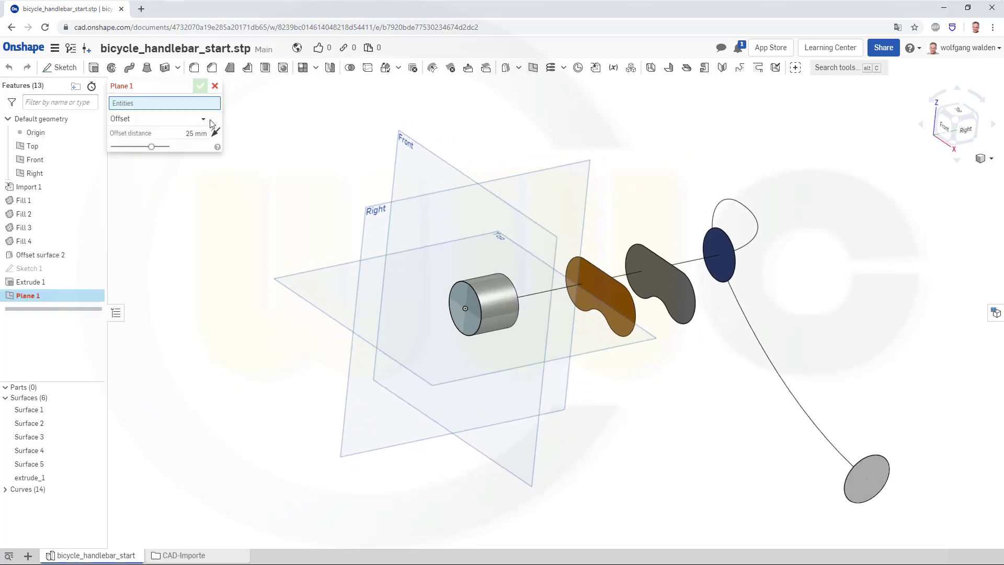
click(202, 123)
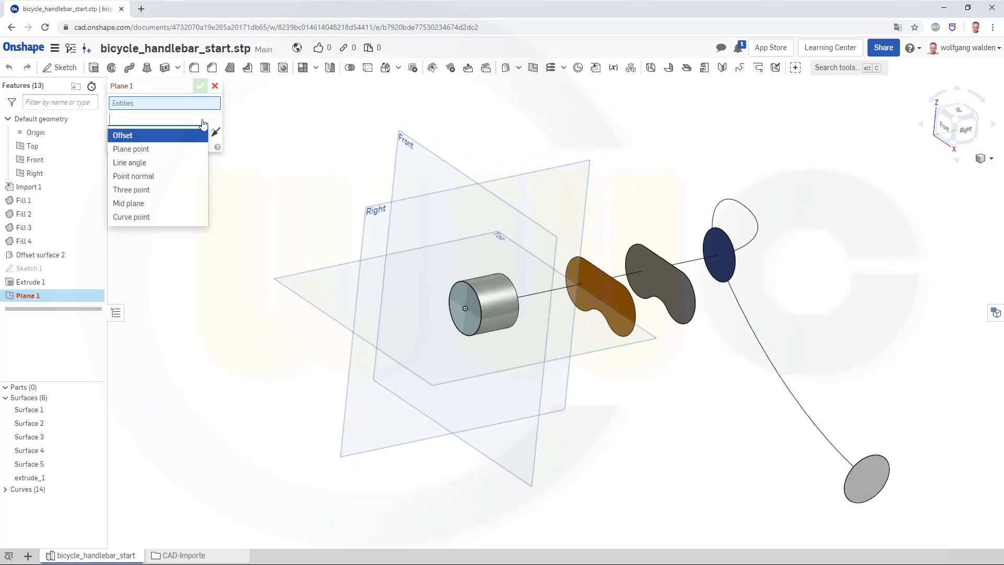
click(160, 149)
key(shift+4)
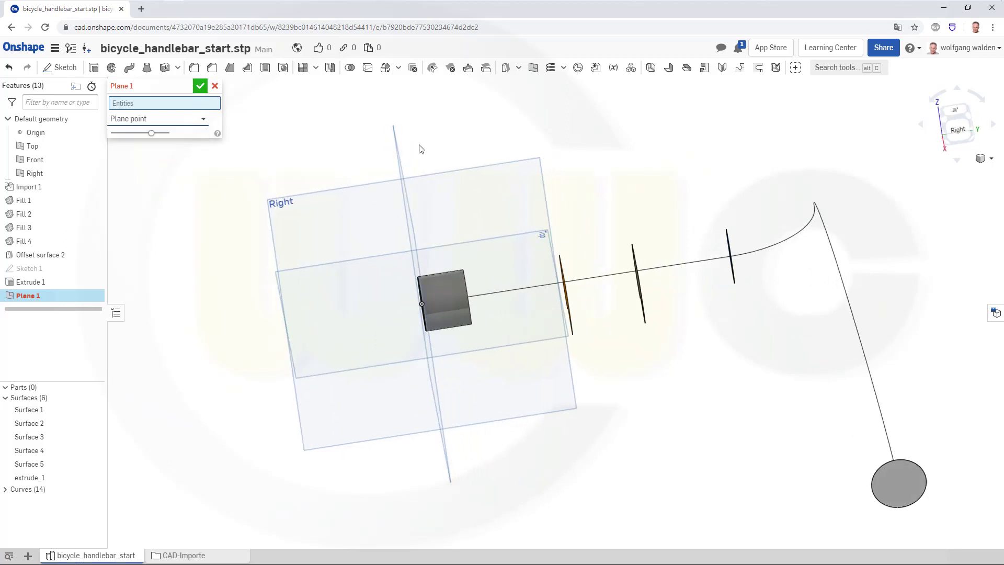
click(402, 166)
key(shift+7)
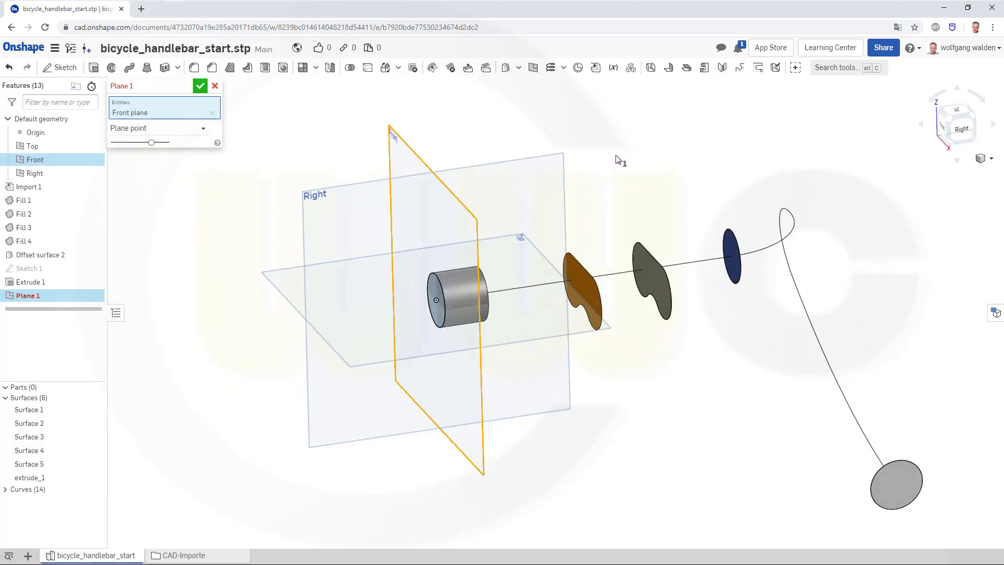
click(726, 256)
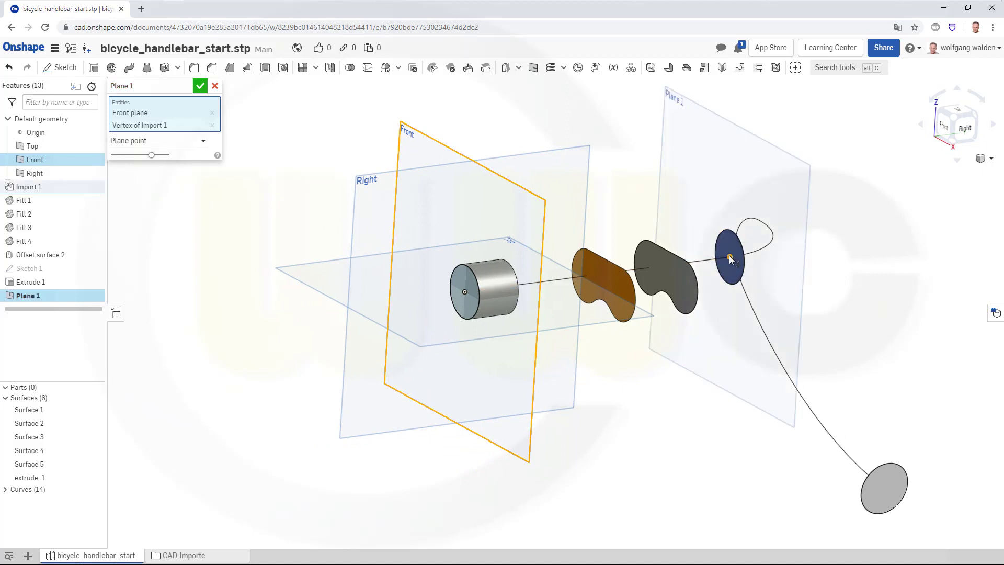
click(200, 85)
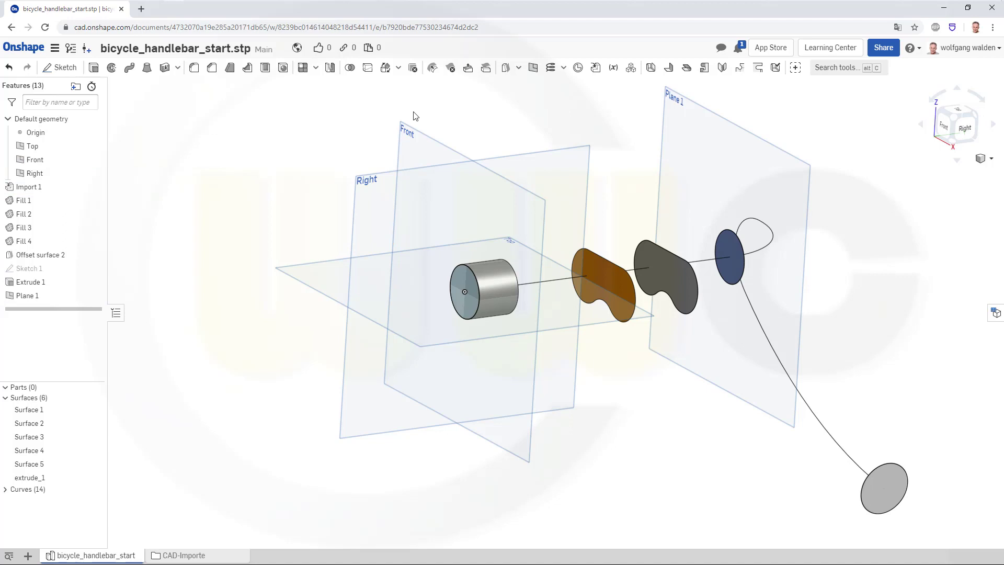
Step: Create a sketch on Plane 1 and project the edges of the blue circular profile into it
click(62, 67)
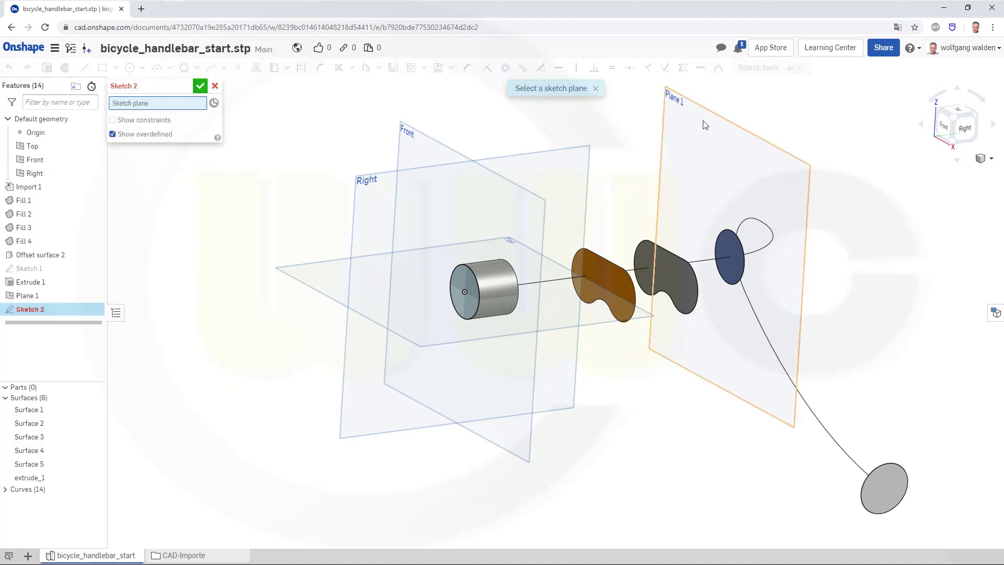
click(723, 126)
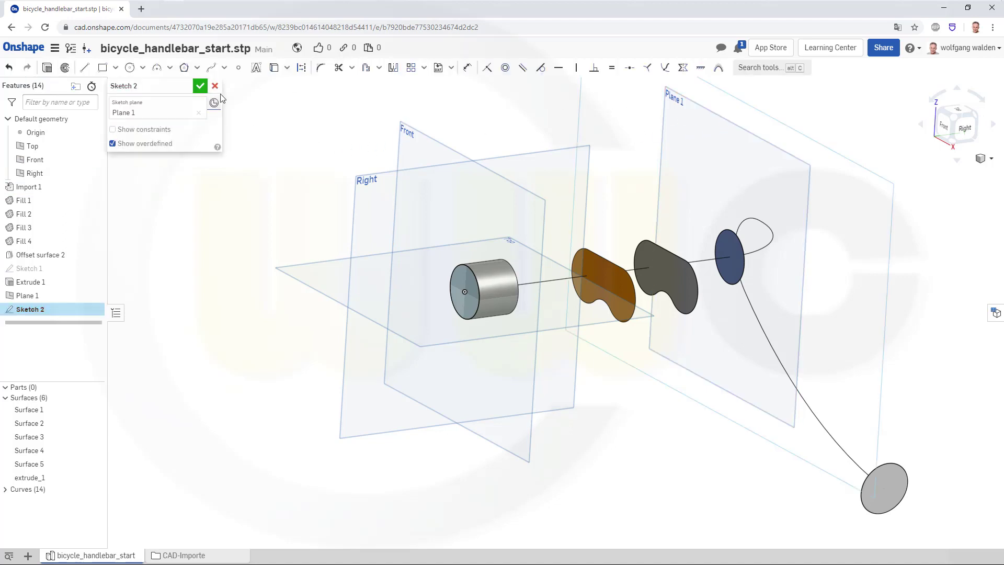
click(274, 68)
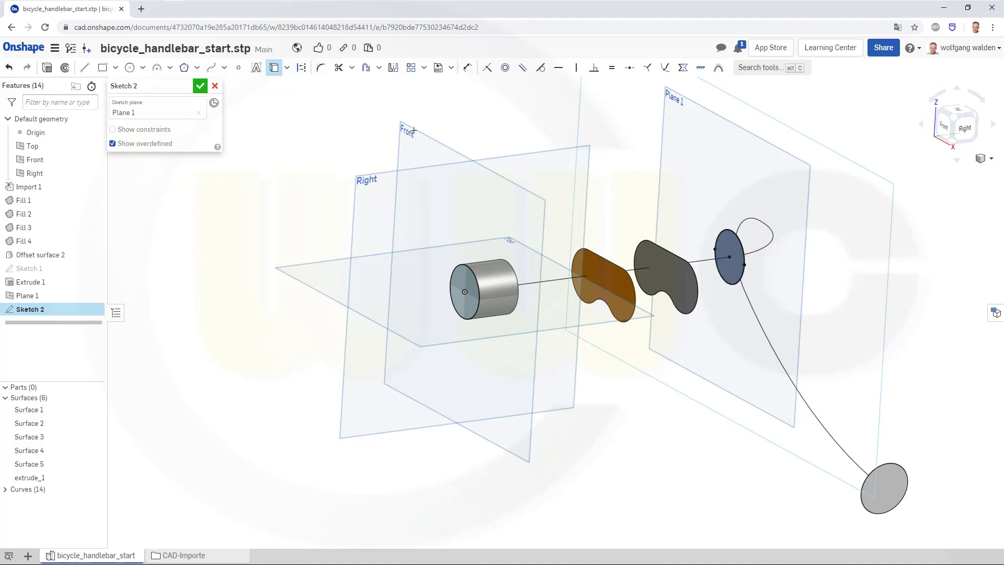
click(213, 87)
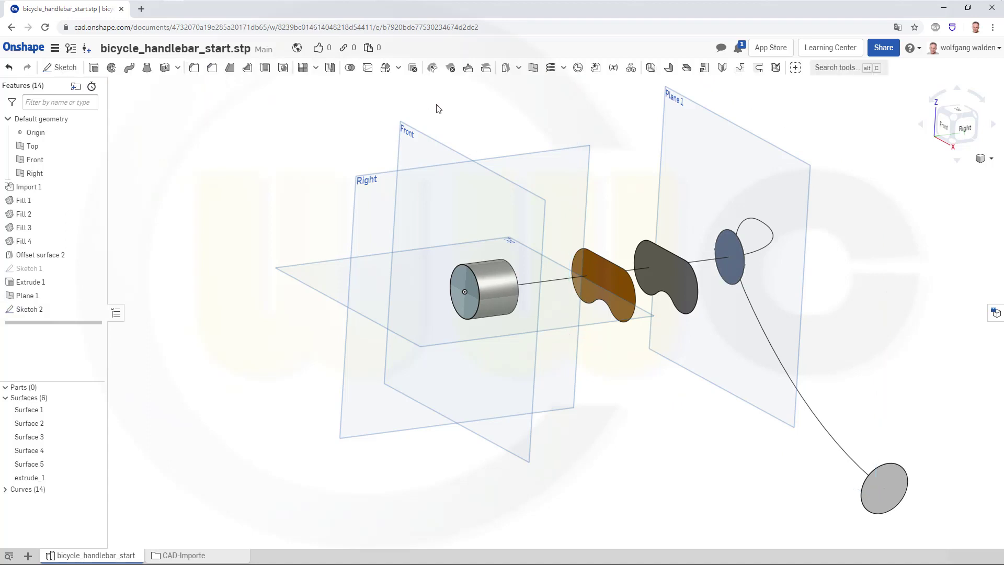
Step: Extrude the two projected circle edges on Plane 1 as a new surface, Blind with 20 mm depth, away from the origin
click(94, 68)
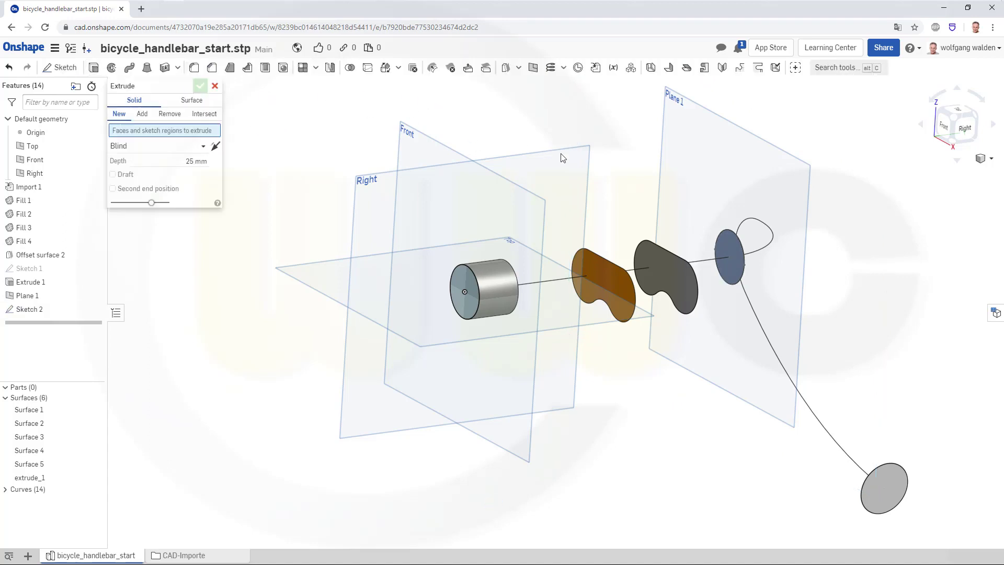
click(731, 231)
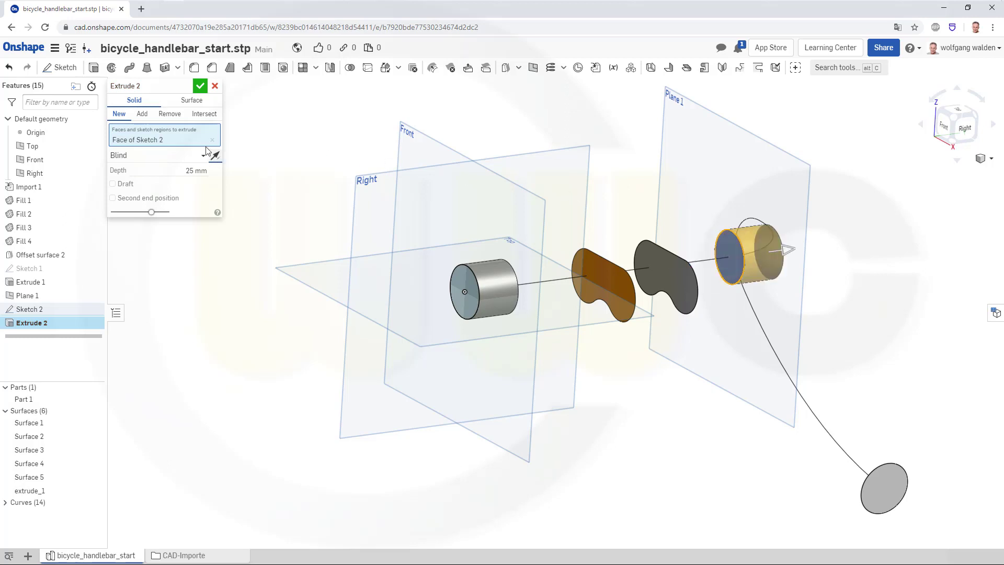
click(191, 100)
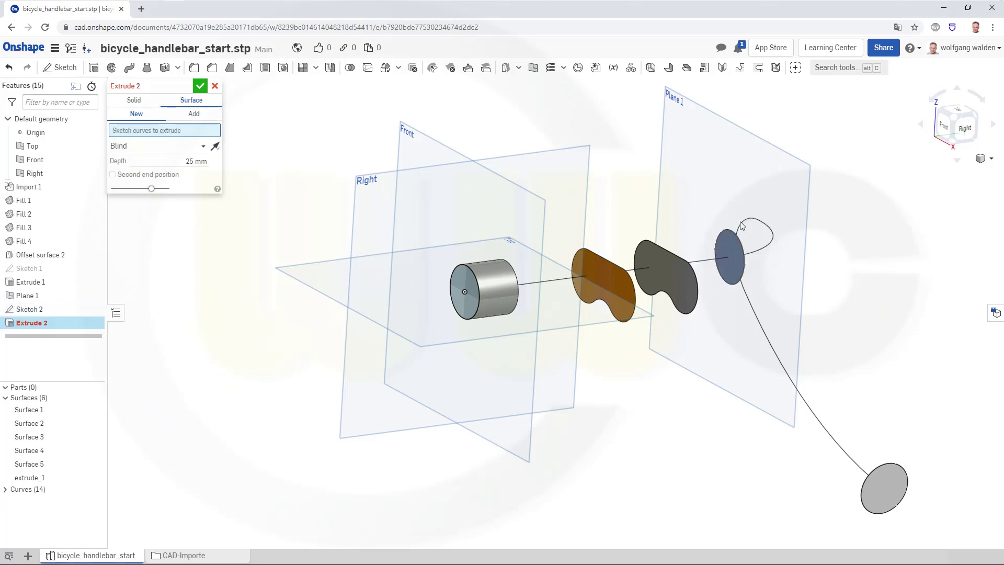
click(740, 240)
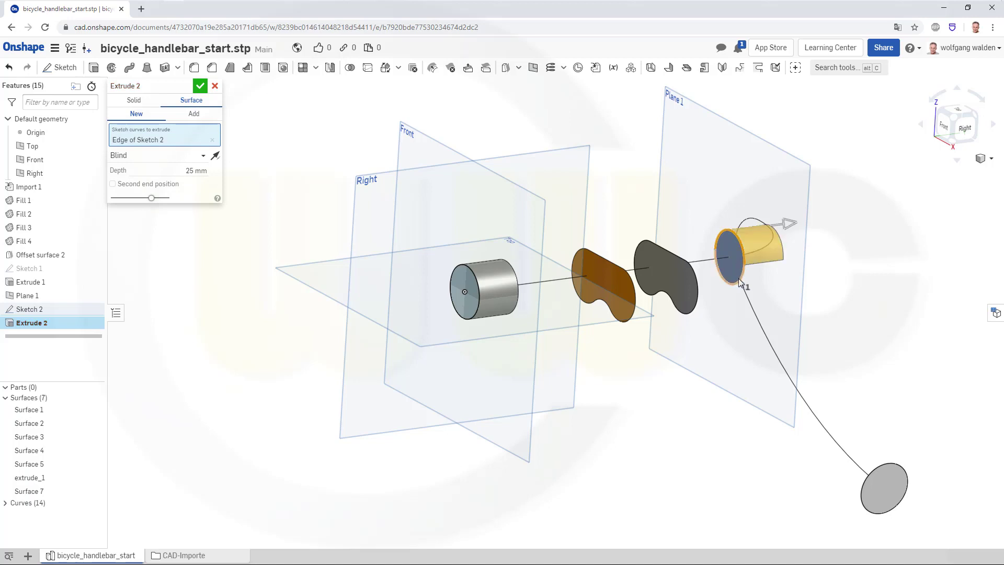
click(740, 282)
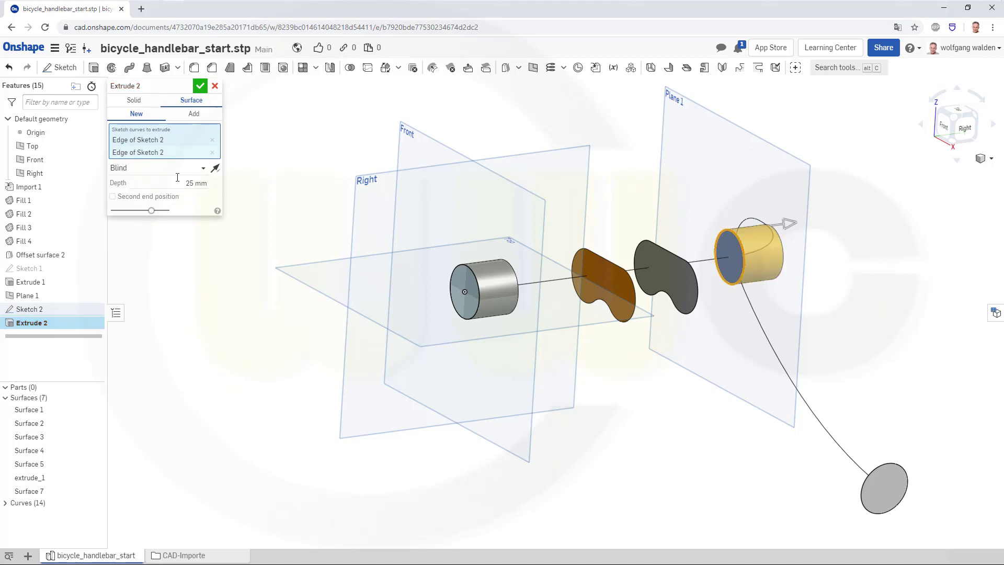
text(20)
key(Return)
click(201, 86)
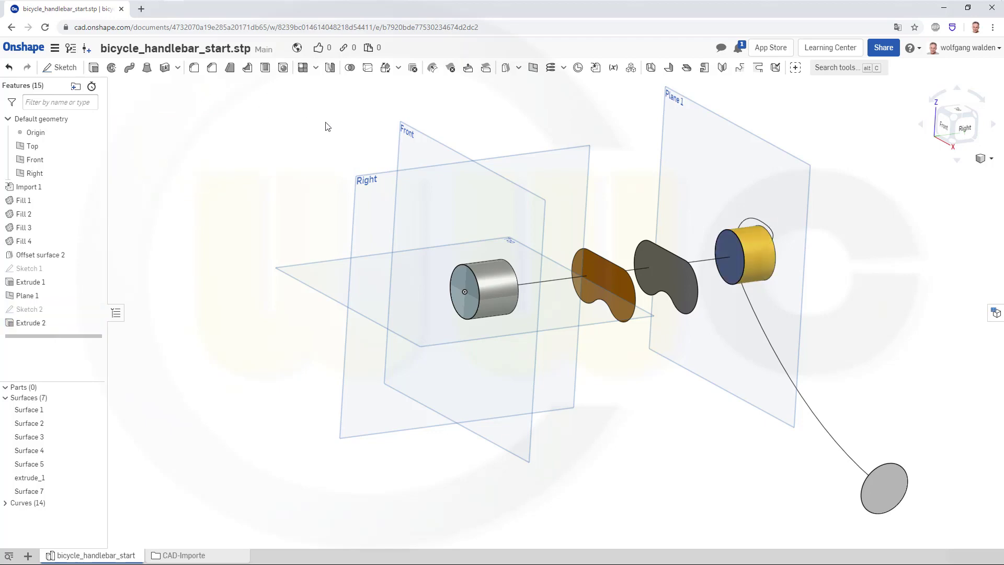
Step: Rename the extruded cylindrical surface at Plane 1 as extrude_2
mouse_move(405, 169)
right_down()
mouse_move(380, 187)
mouse_move(301, 184)
mouse_move(394, 165)
right_up()
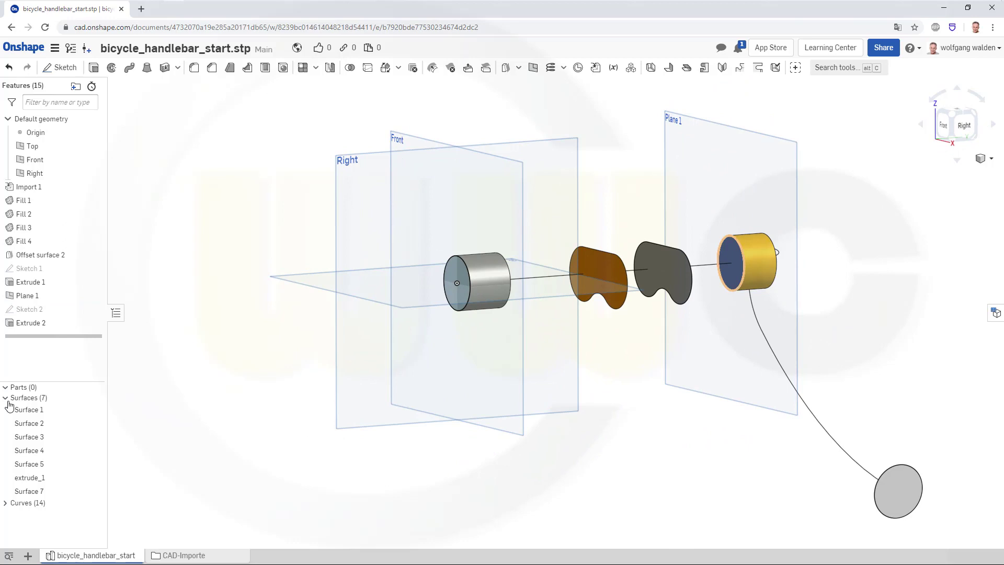
right_click(43, 492)
click(77, 345)
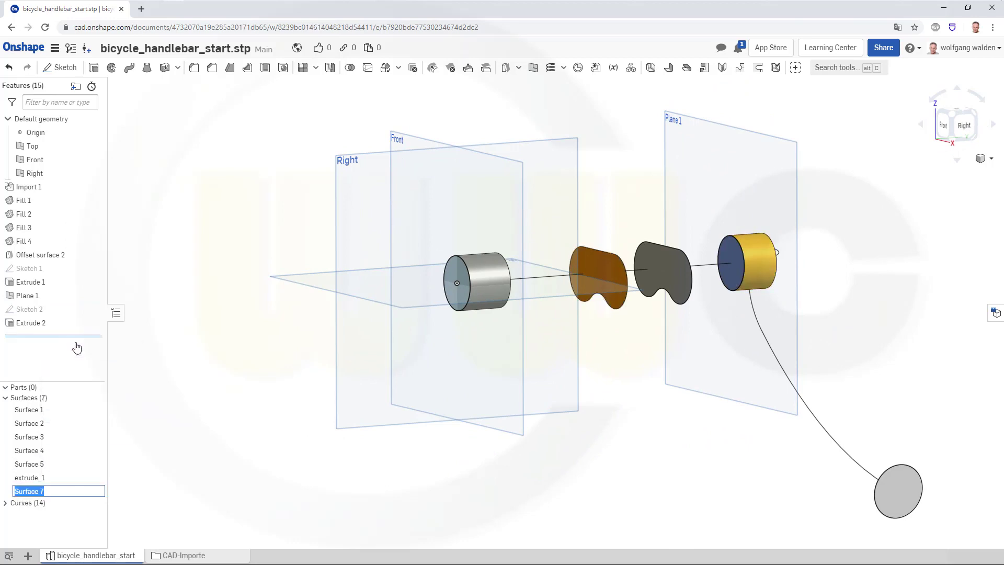
text(extrude_2)
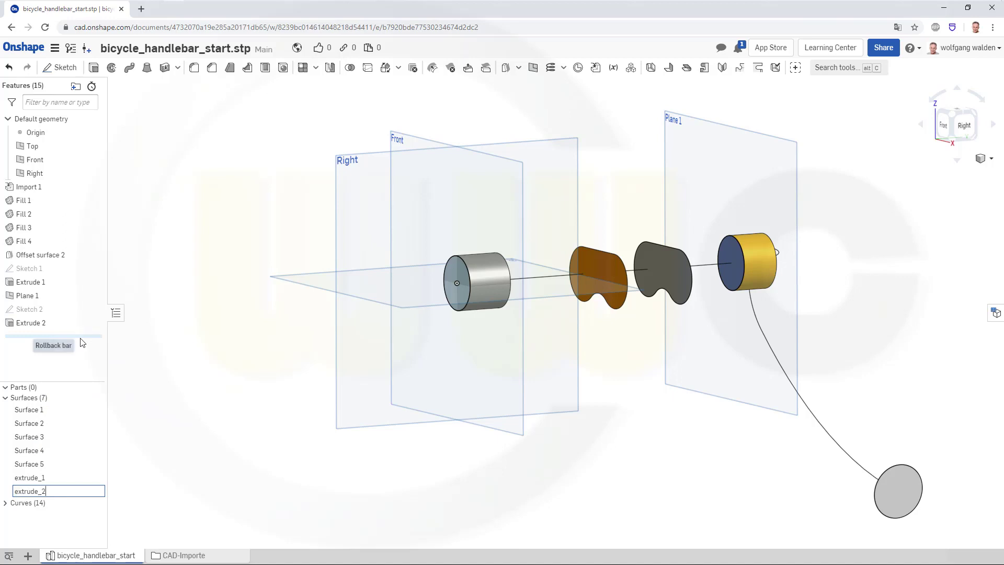
key(Return)
Step: Start a sketch on the Front plane and draw a vertical line beside the circular profile at the origin
click(62, 68)
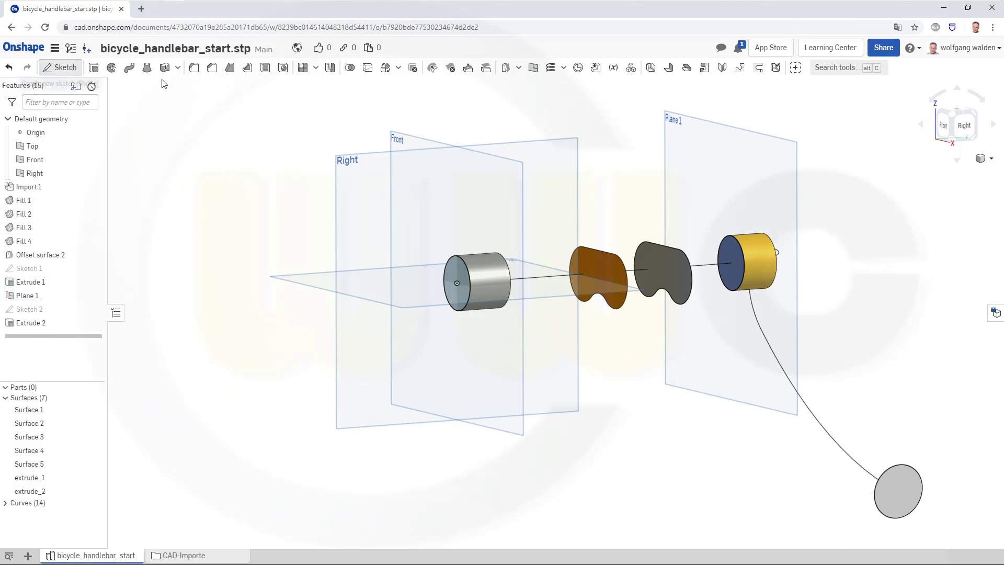
click(439, 144)
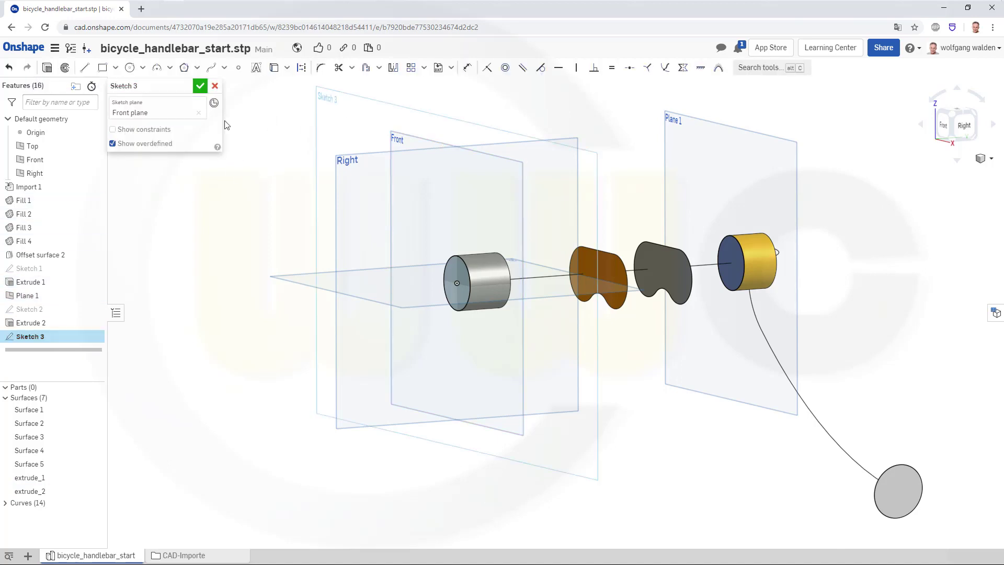
click(85, 67)
click(434, 205)
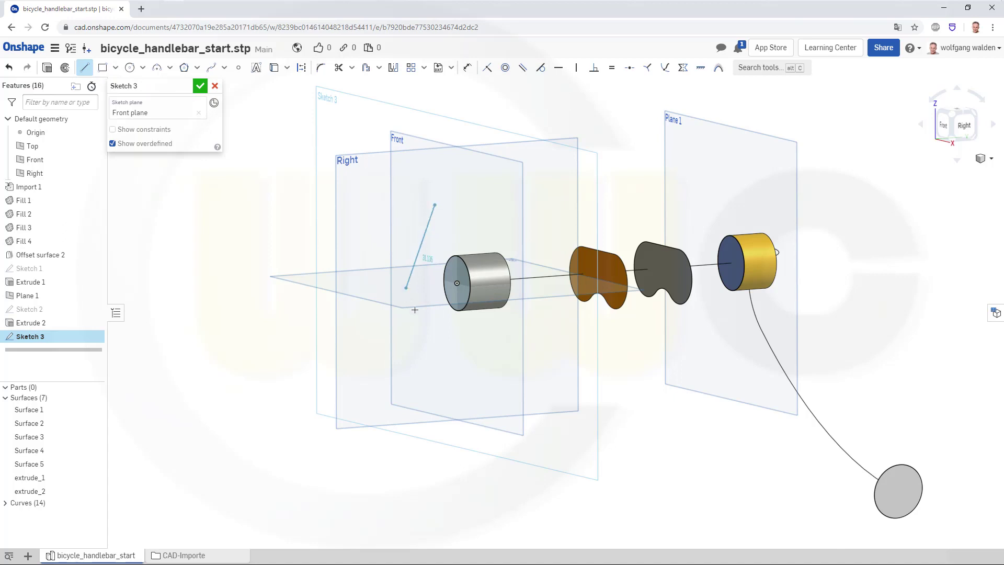
click(434, 358)
key(Escape)
Step: Dimension the vertical line's length to 40 mm
click(466, 67)
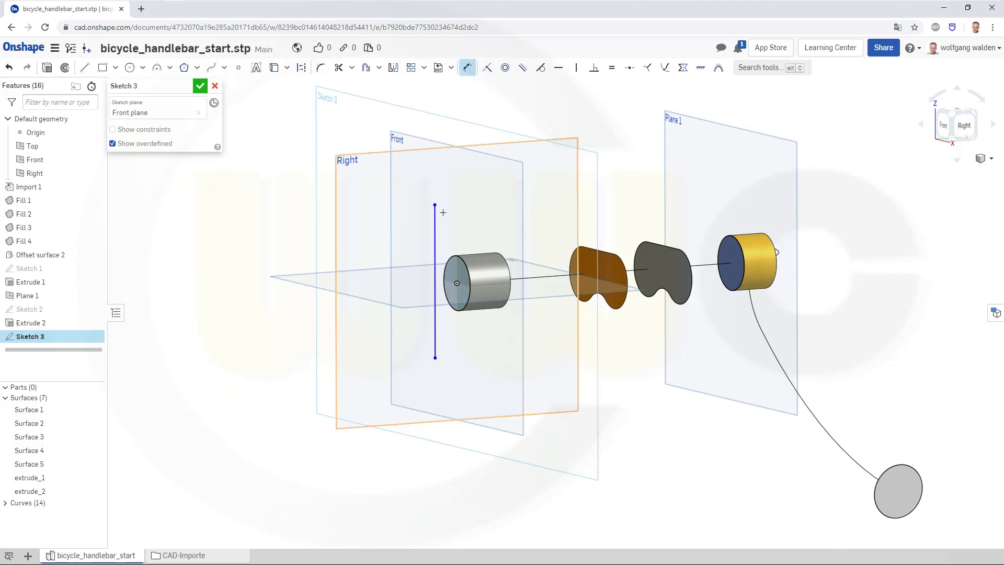
click(437, 228)
click(409, 225)
text(40)
key(Return)
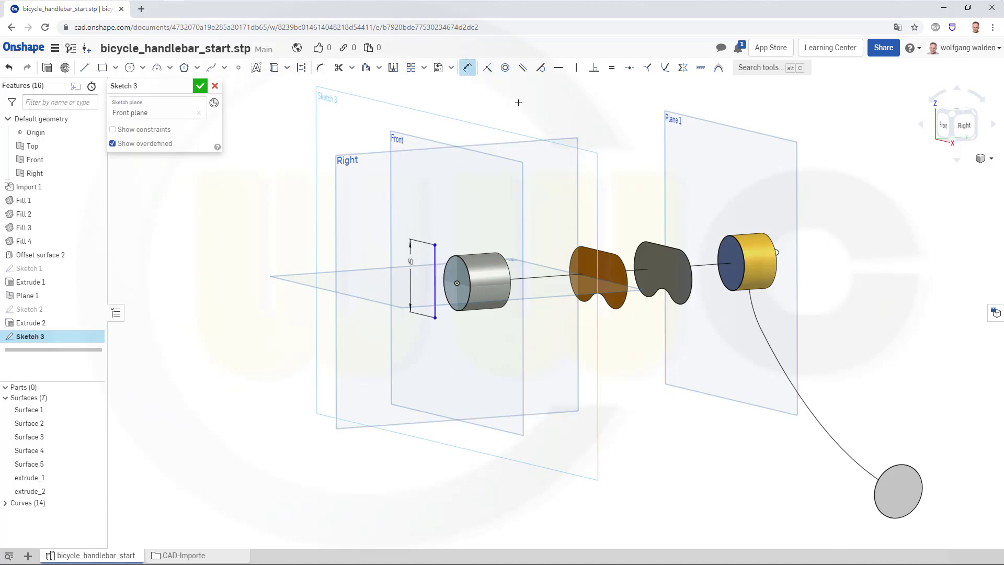
Step: Constrain the vertical line's midpoint to the origin and finish the sketch
click(629, 67)
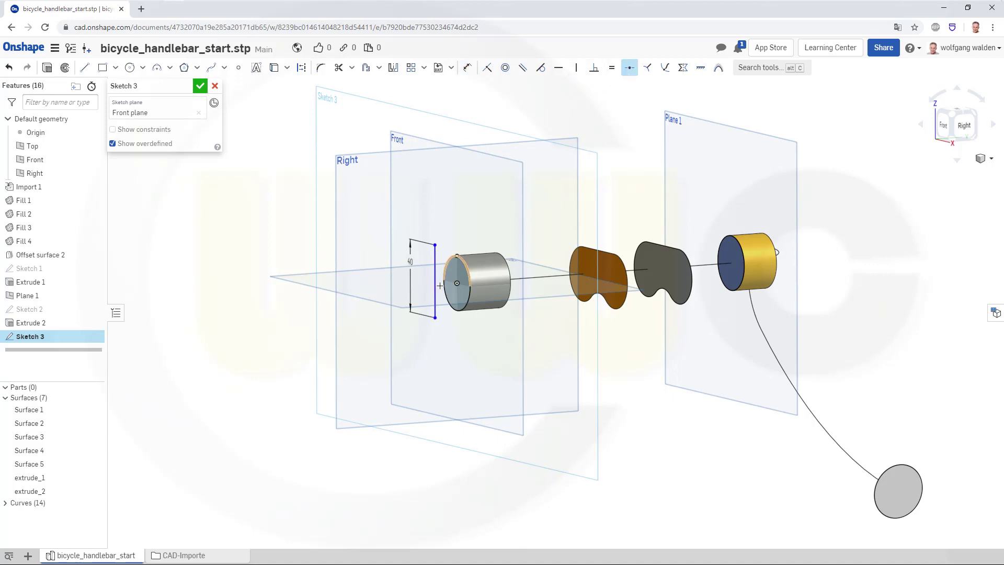
click(454, 282)
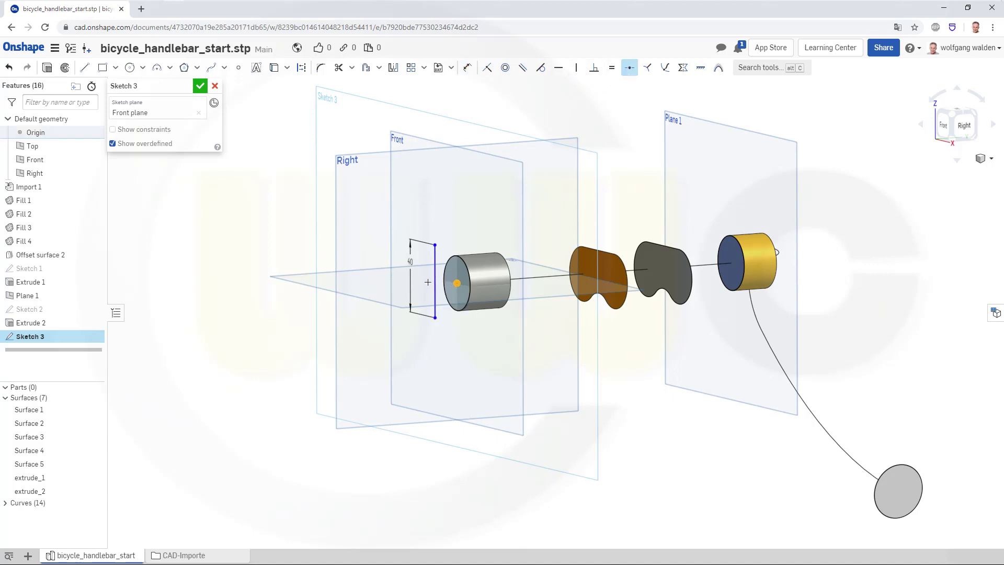
click(435, 277)
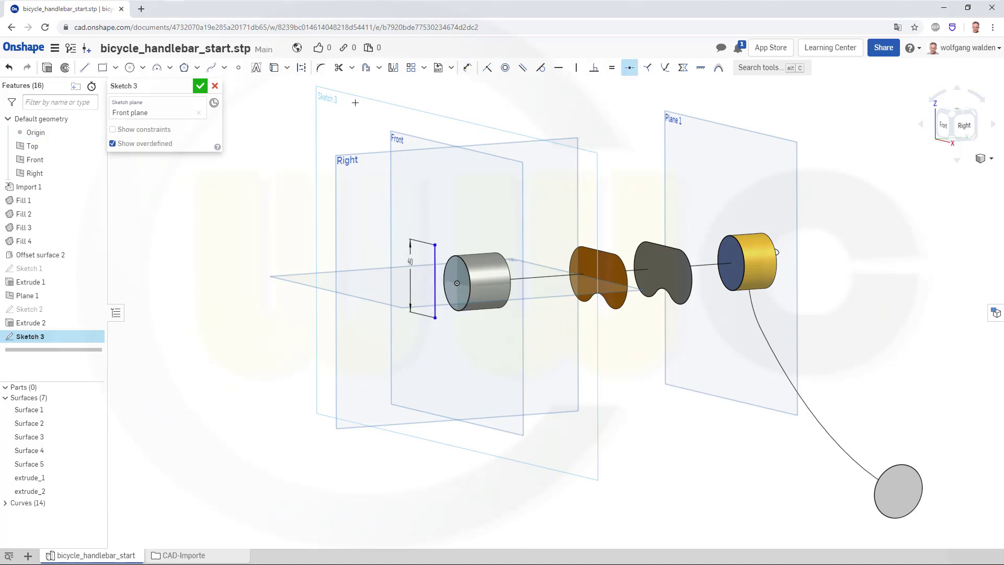
click(200, 85)
Step: Sweep the vertical line of Sketch 3 as a new surface along the handlebar's centre path, Curves 1 through 4
right_drag(328, 170, 335, 177)
click(129, 67)
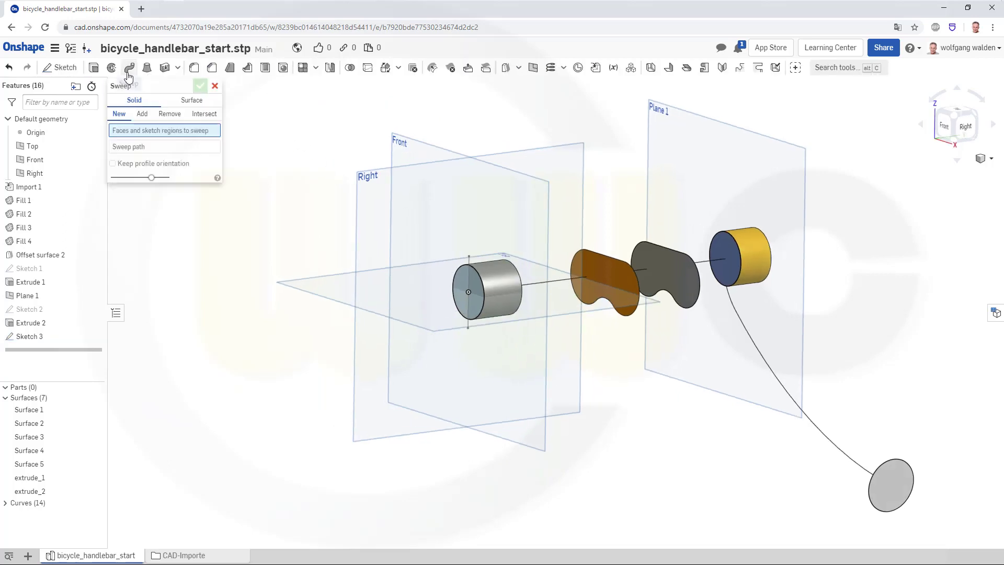
click(187, 102)
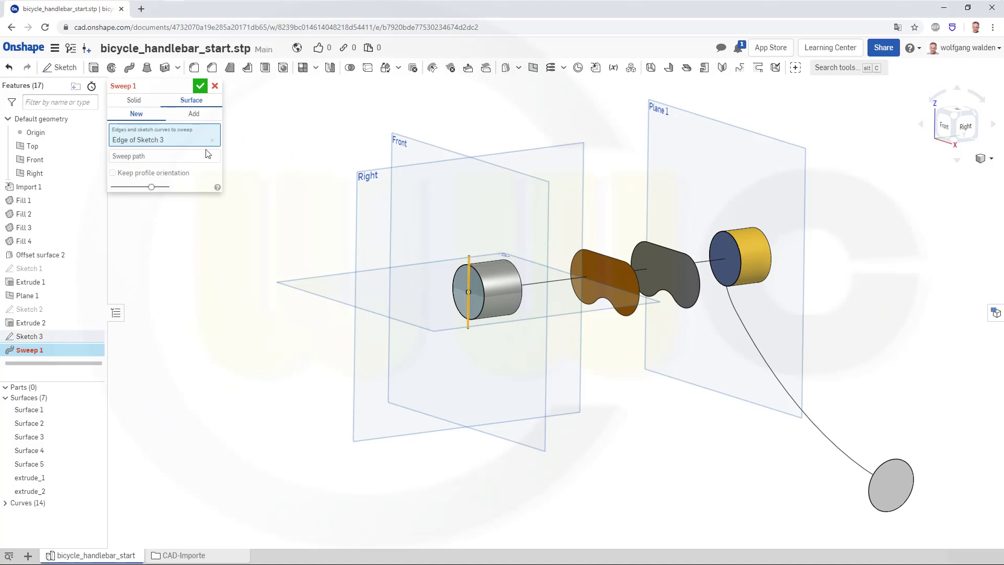
click(174, 156)
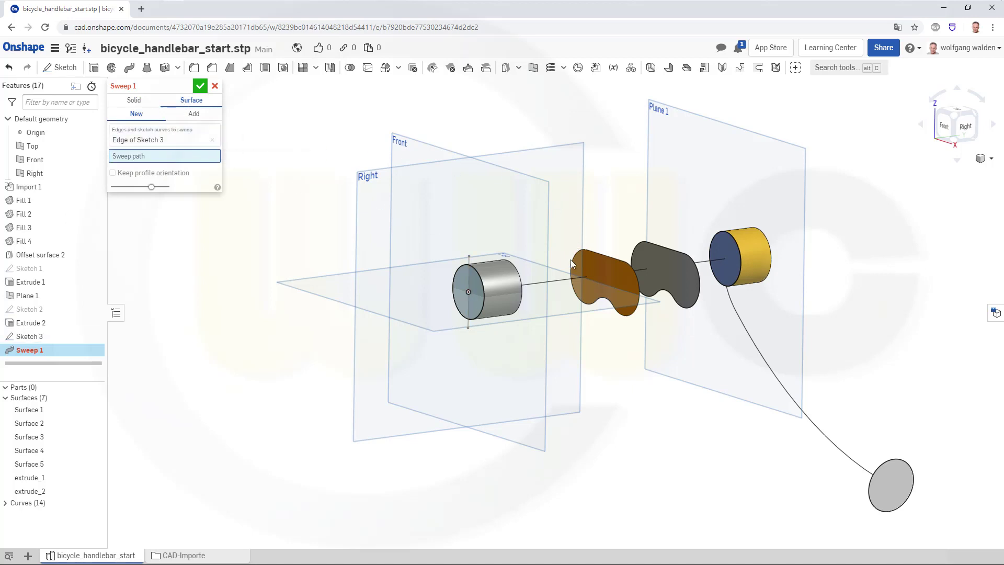
click(558, 280)
right_drag(710, 341, 788, 268)
click(767, 253)
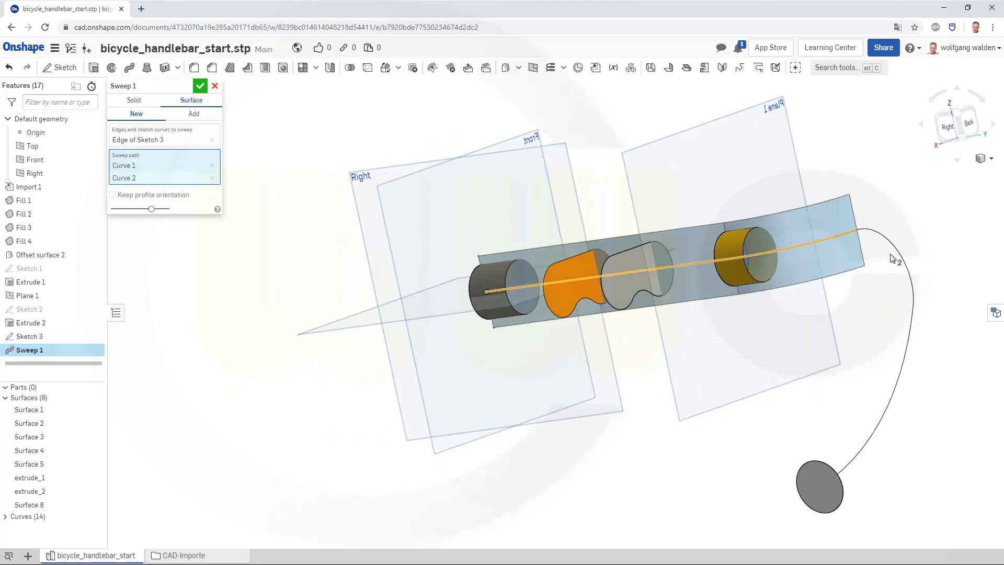
click(904, 261)
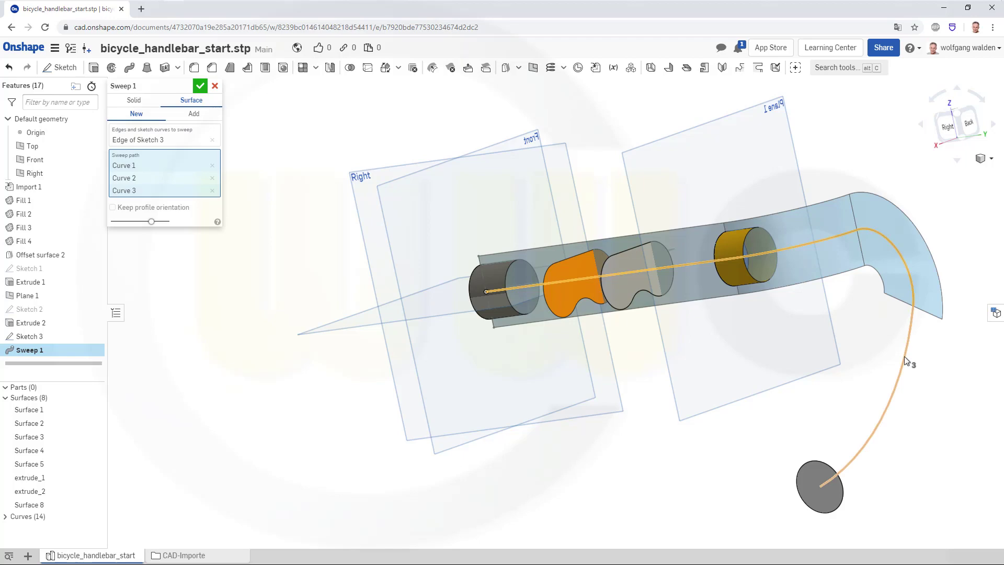
click(905, 358)
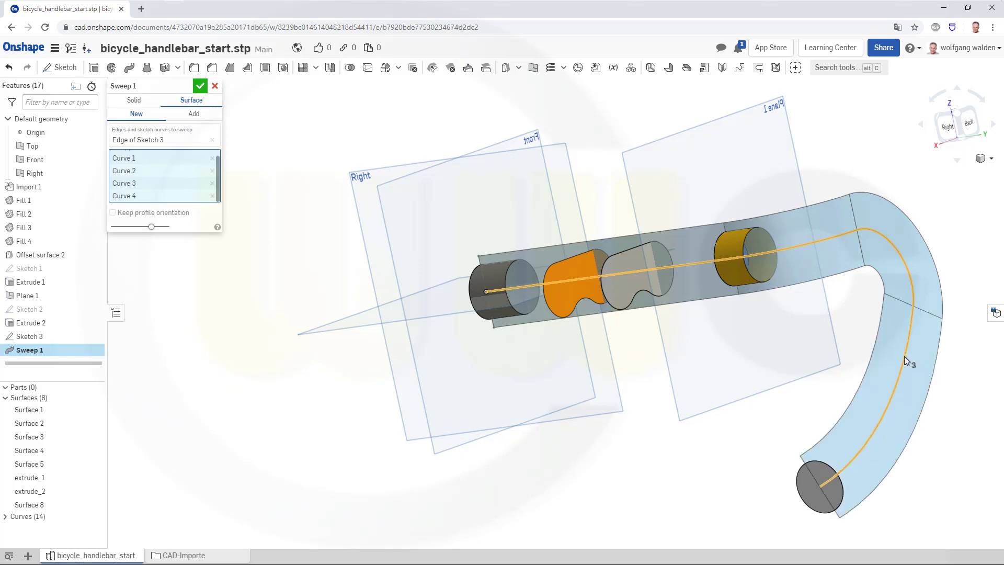
click(200, 86)
Step: Rename the swept ribbon surface, Surface 8, as trimtool
right_drag(343, 275, 531, 327)
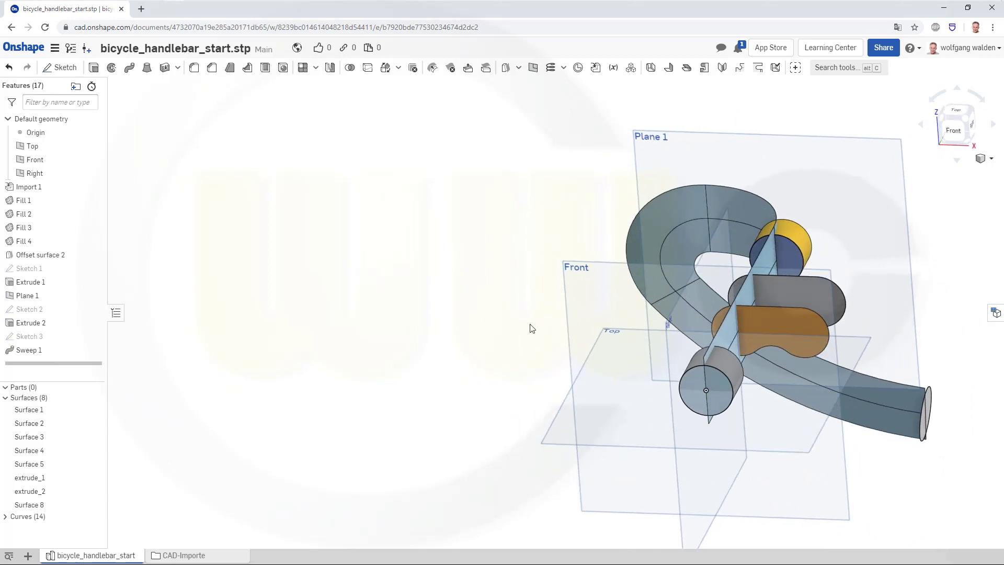
right_click(45, 506)
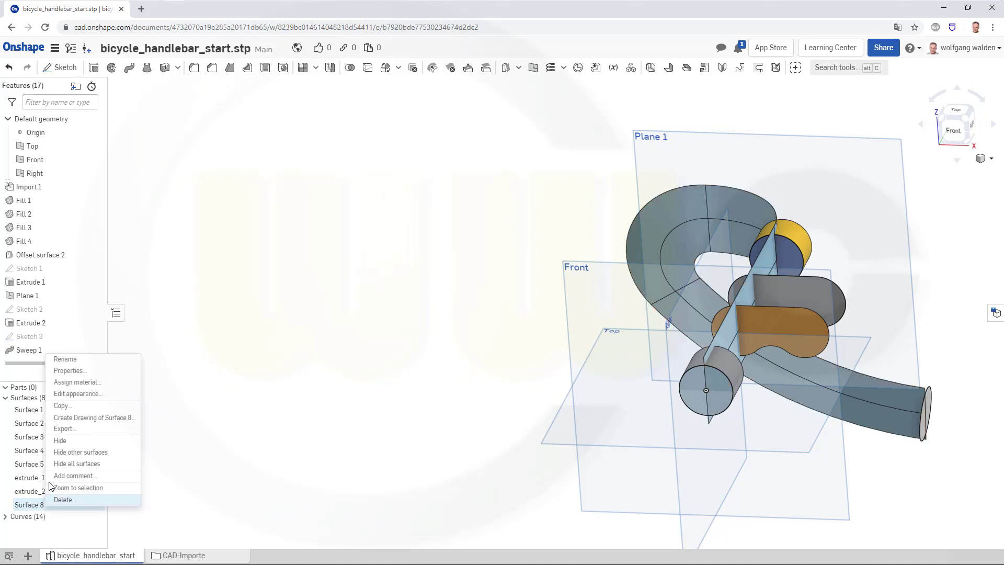
click(74, 364)
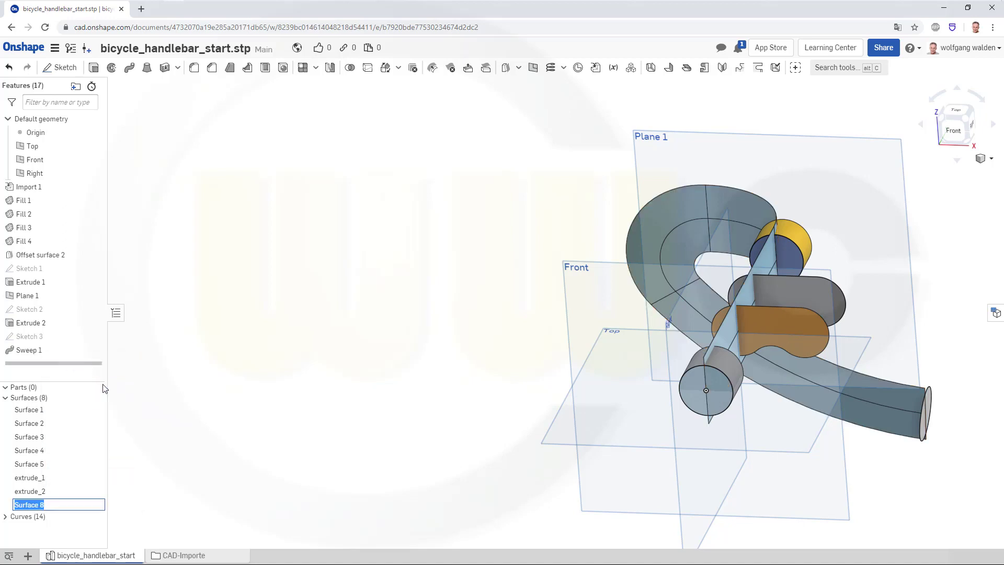
text(trimtool)
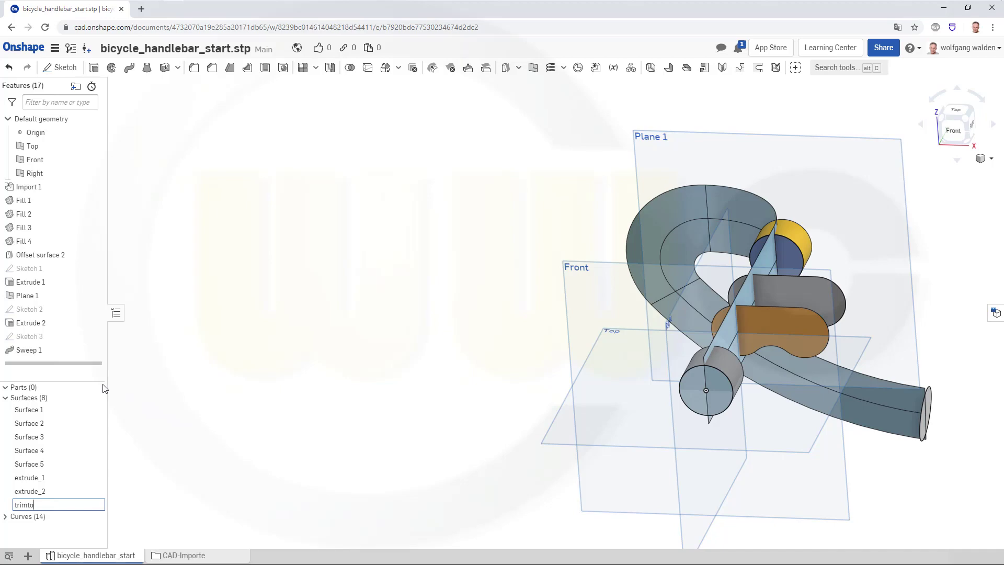
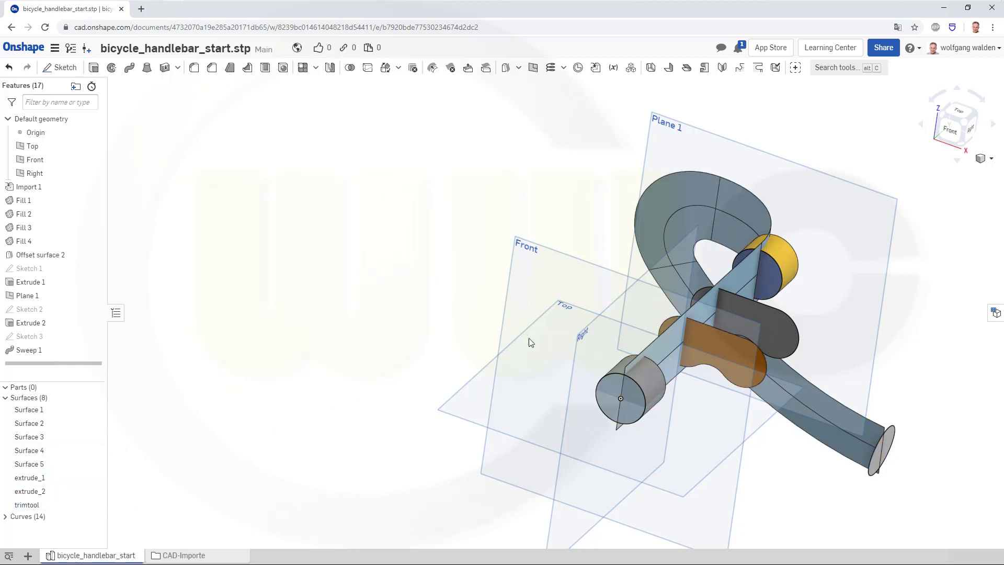
Step: Hide every surface except trimtool, and show Sketch 1
click(99, 490)
click(99, 477)
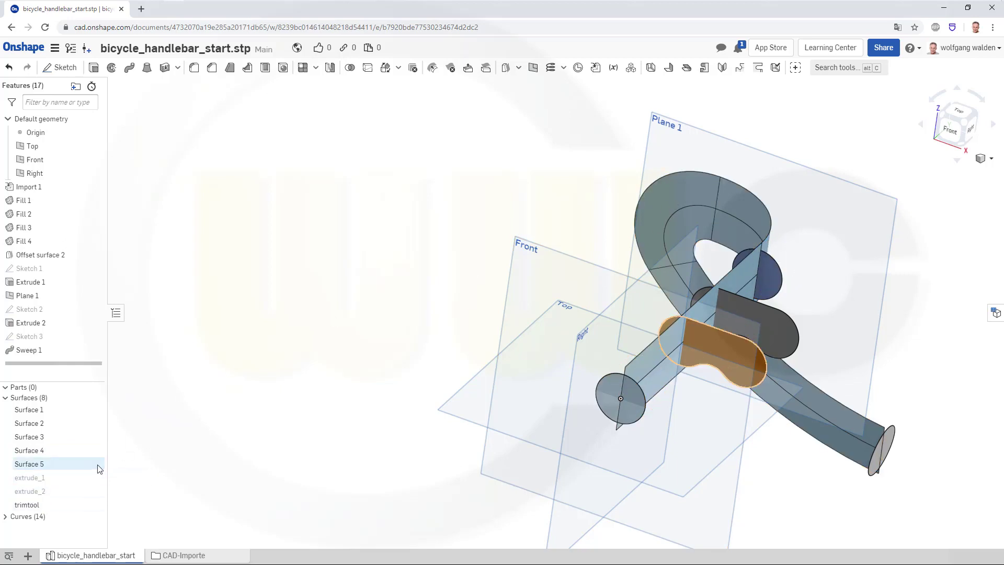
click(99, 464)
click(98, 450)
click(98, 437)
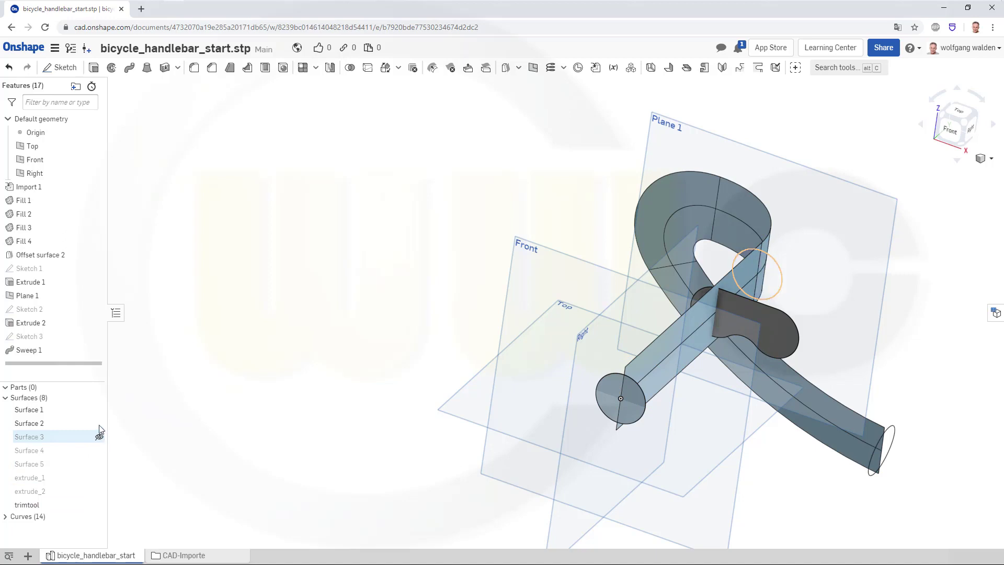
click(99, 422)
click(99, 409)
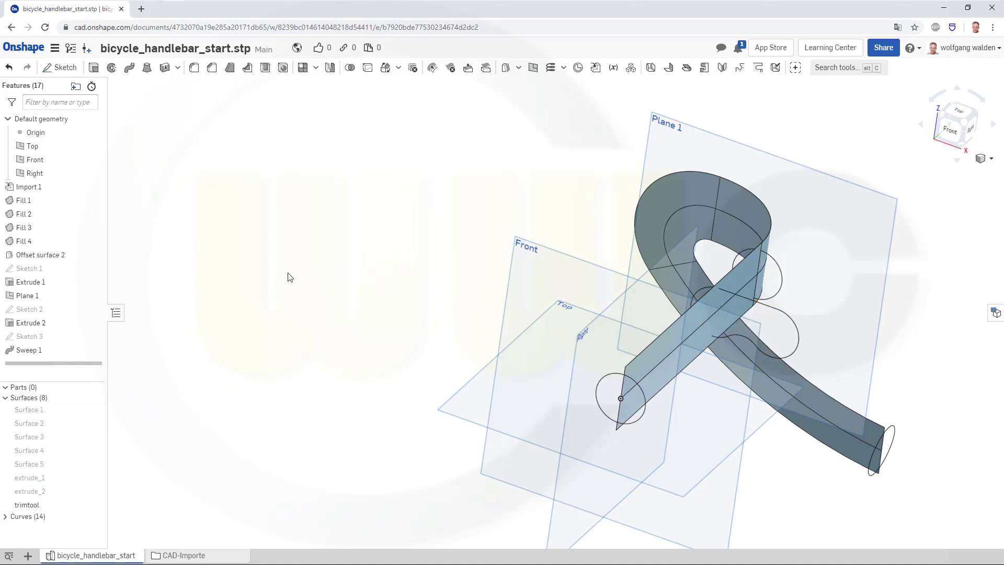
right_drag(267, 233, 222, 202)
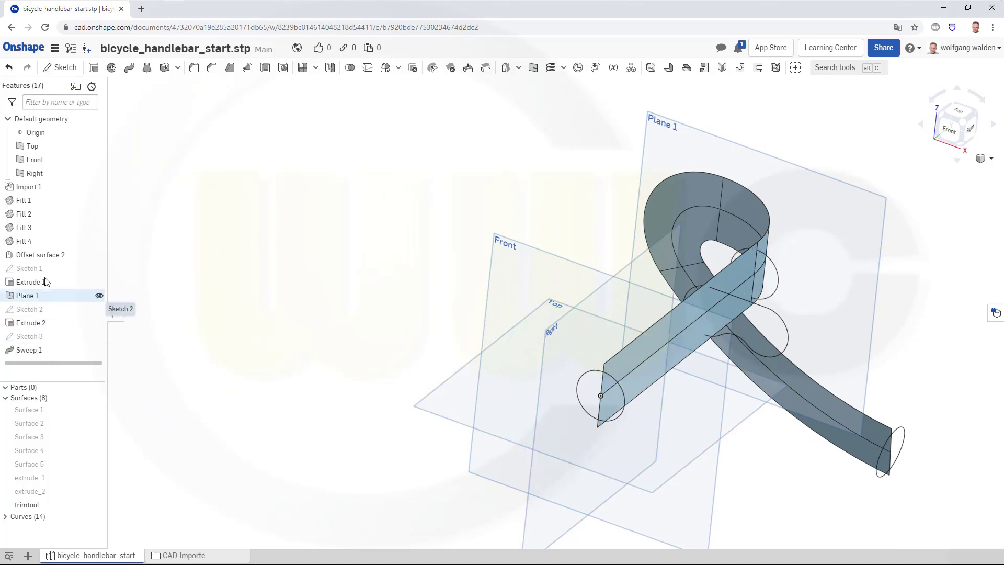
click(99, 268)
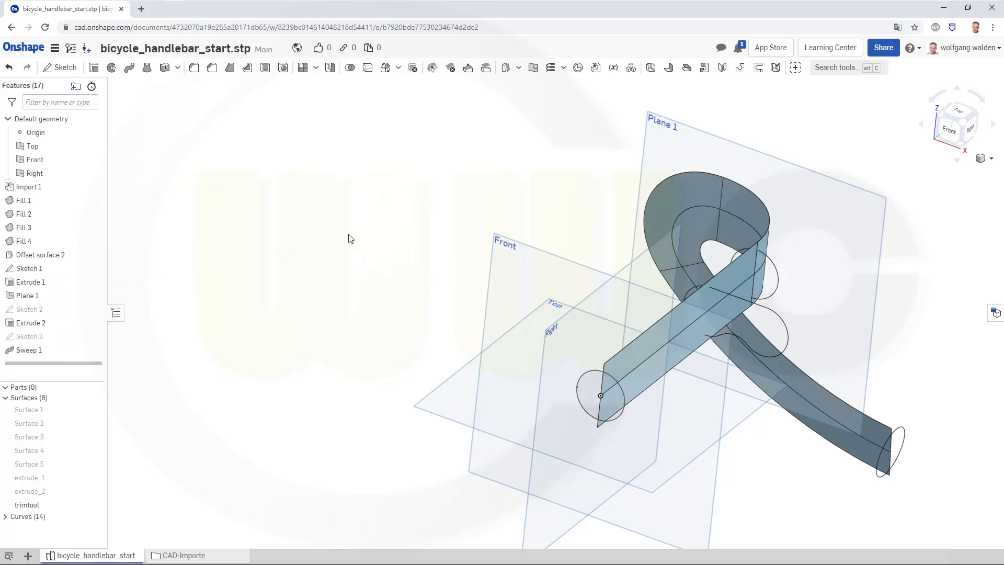
click(129, 67)
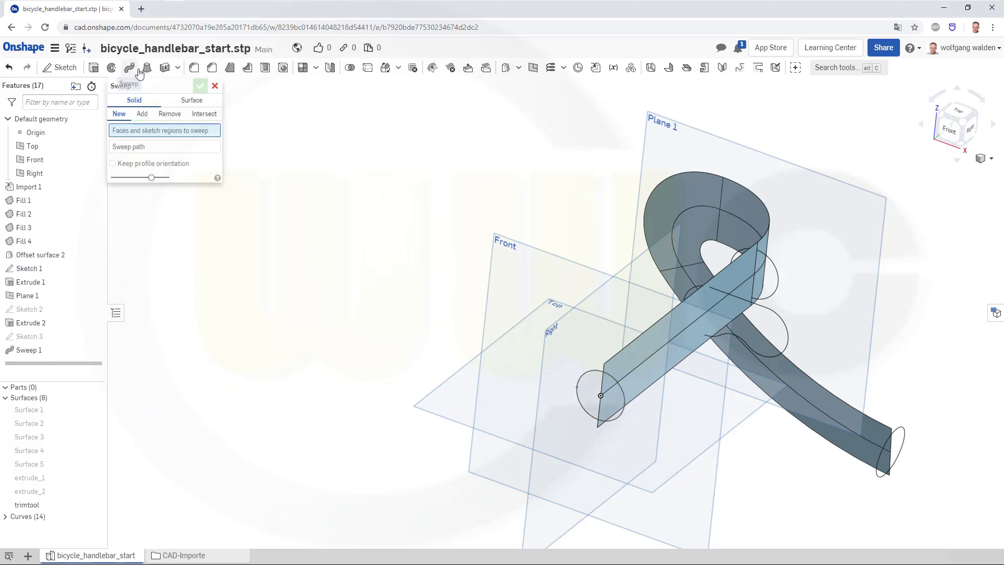
click(189, 102)
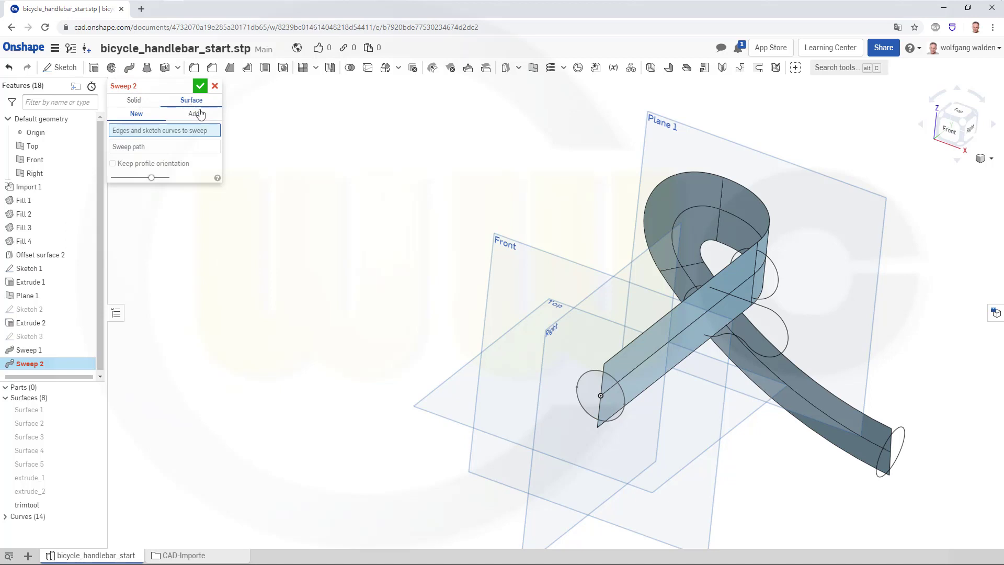
click(587, 374)
click(582, 408)
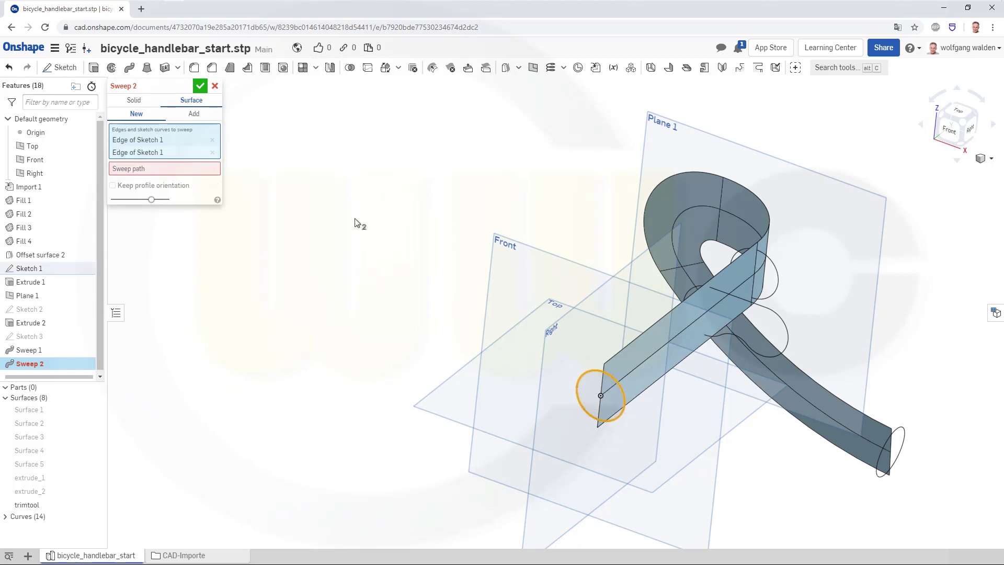
click(177, 174)
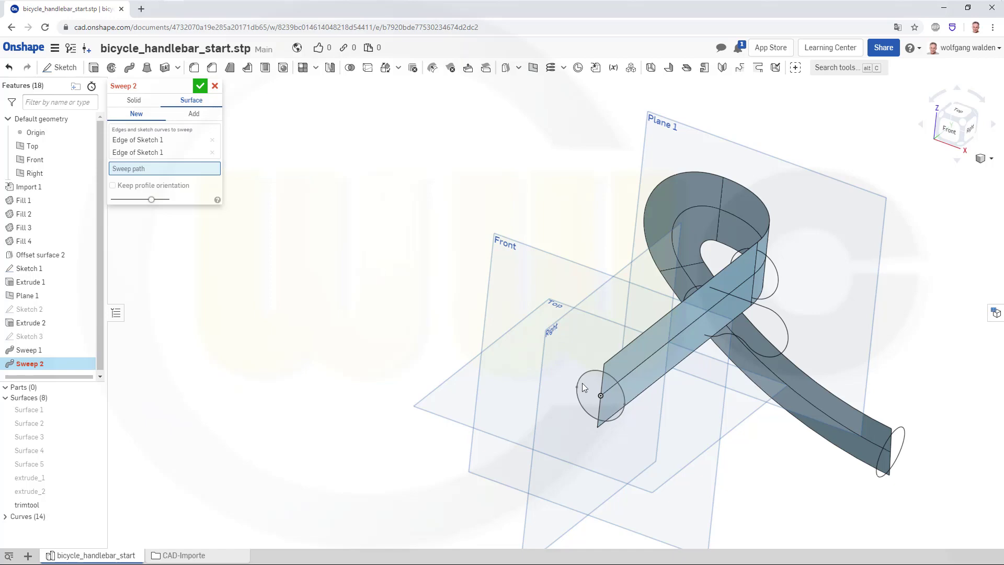
click(647, 360)
right_drag(770, 348, 697, 340)
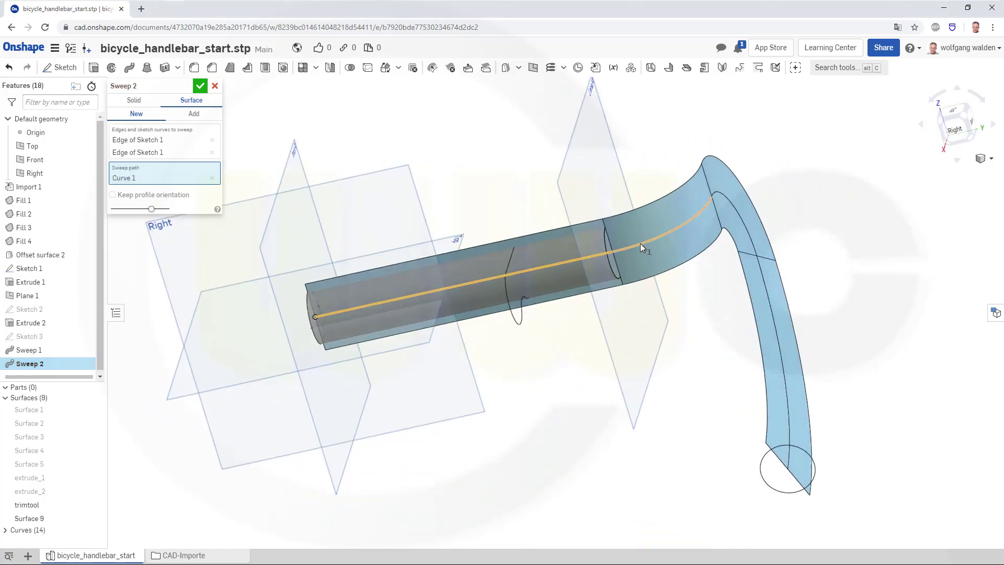
click(768, 226)
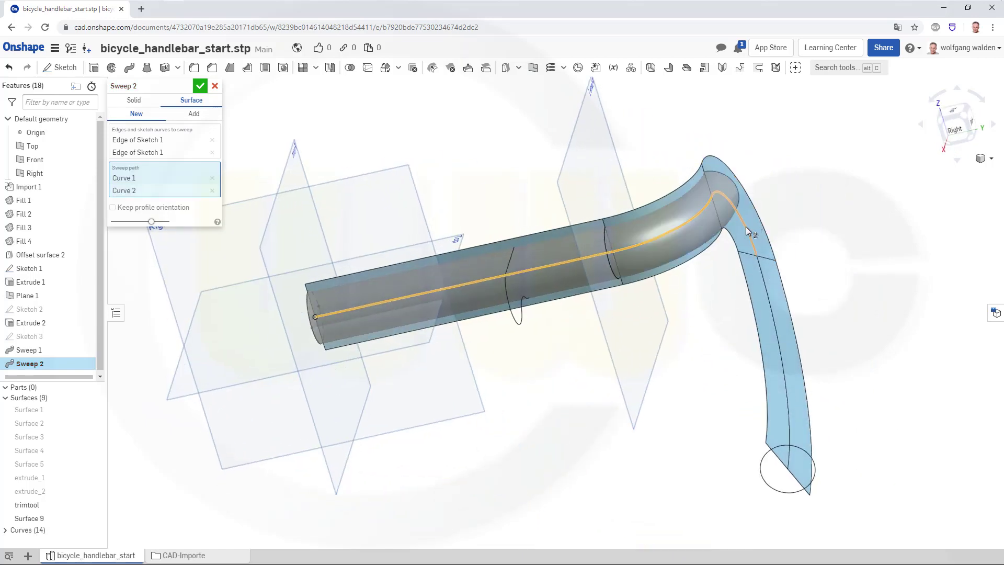
click(746, 227)
click(769, 329)
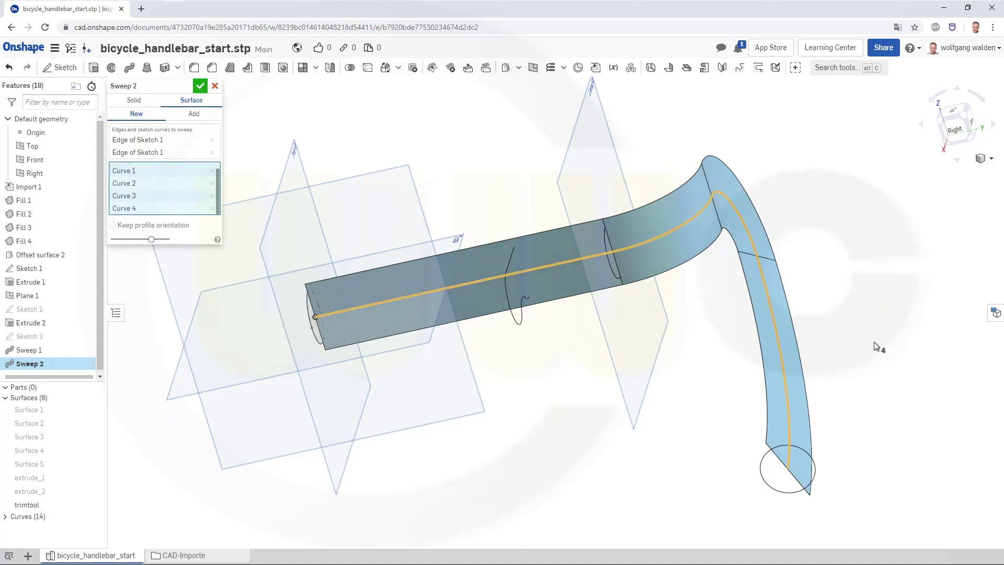
click(215, 87)
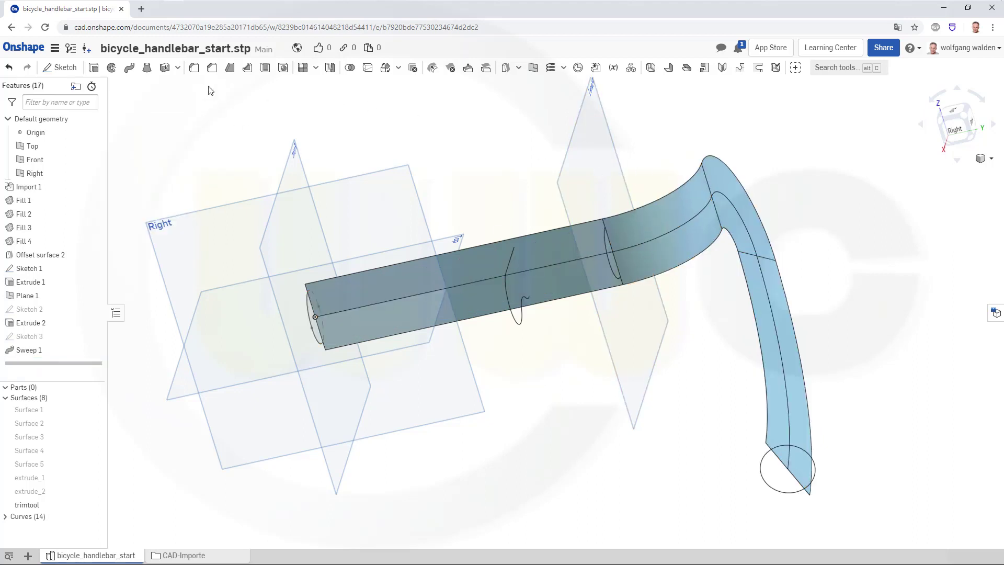
Step: Sweep the circular profile at the grip end, Curves 7 and 8, as a new surface along Curves 4, 3, 2 and 1
click(129, 67)
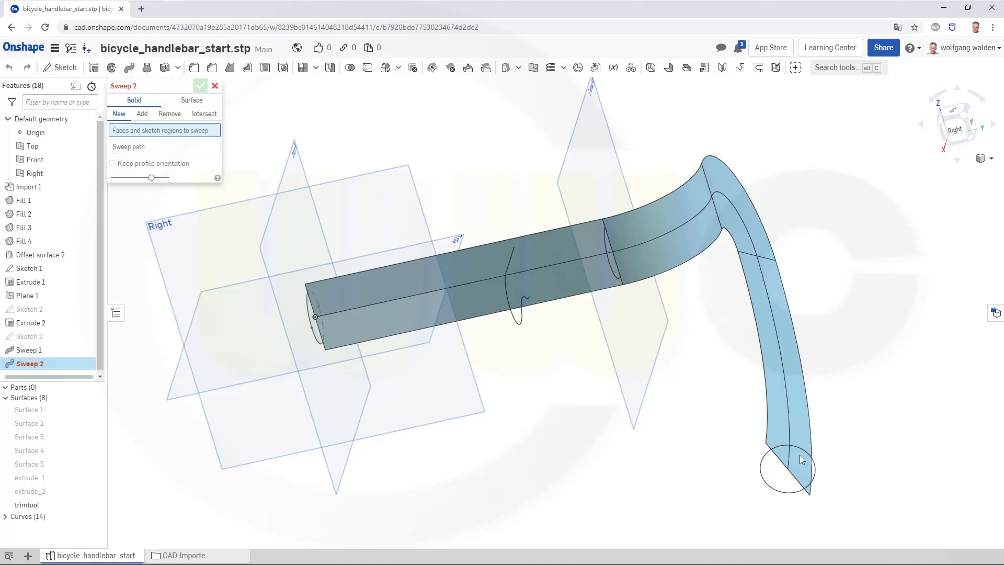
click(191, 100)
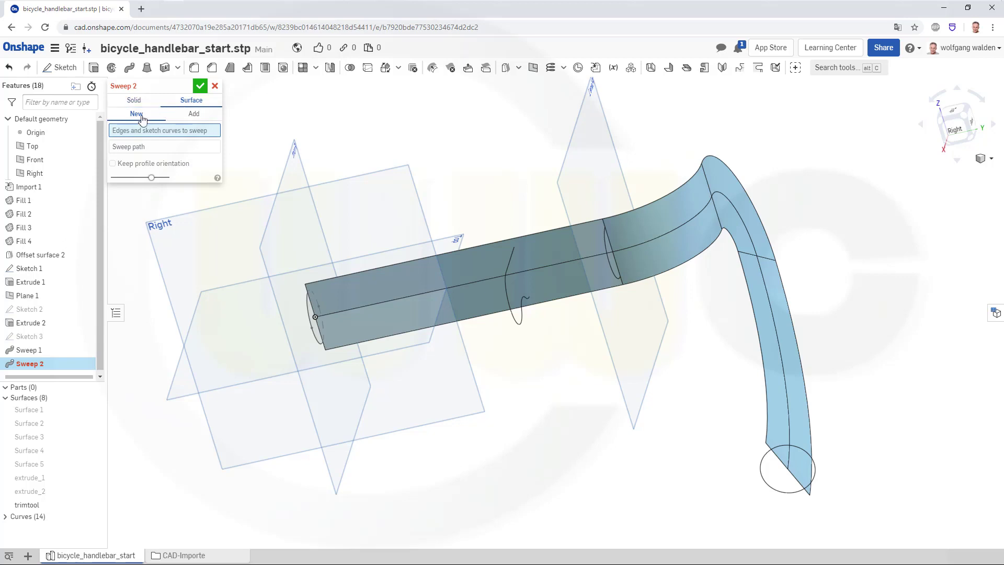
click(800, 449)
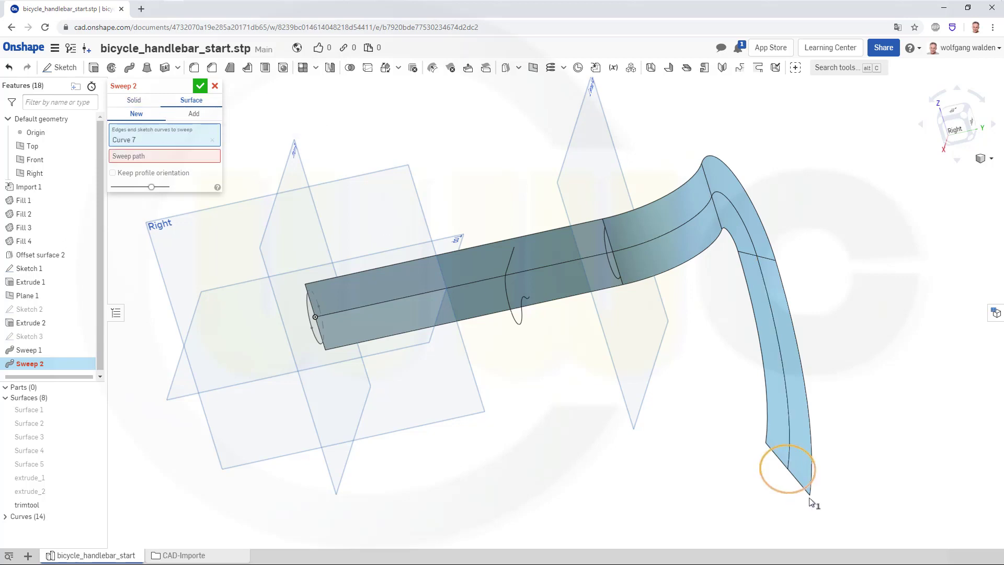
click(790, 500)
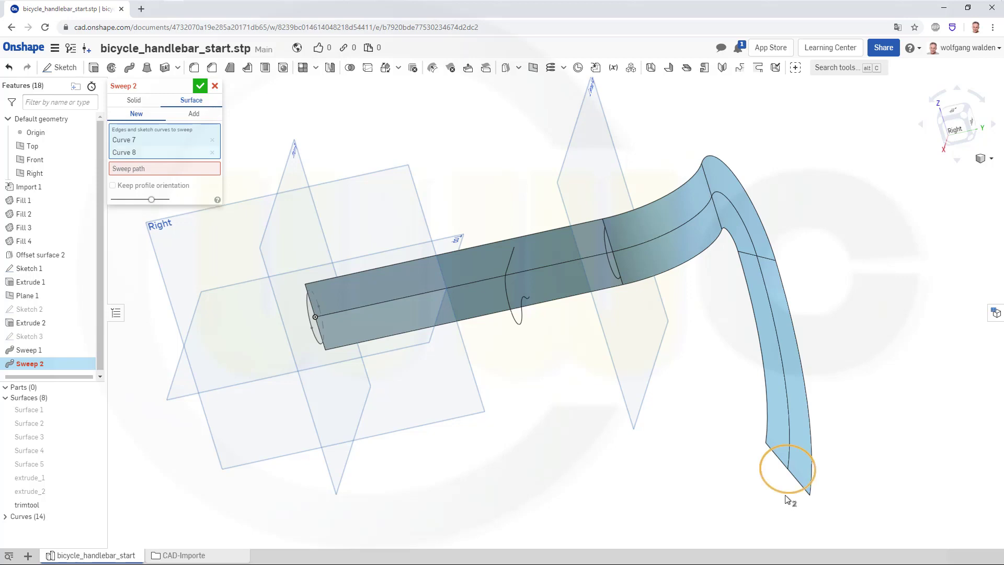
click(142, 168)
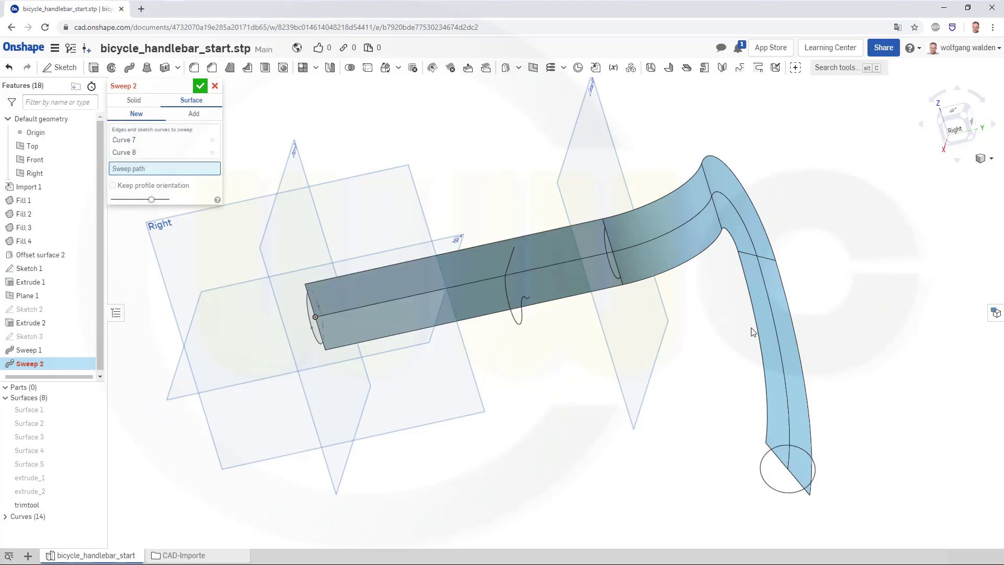
click(784, 367)
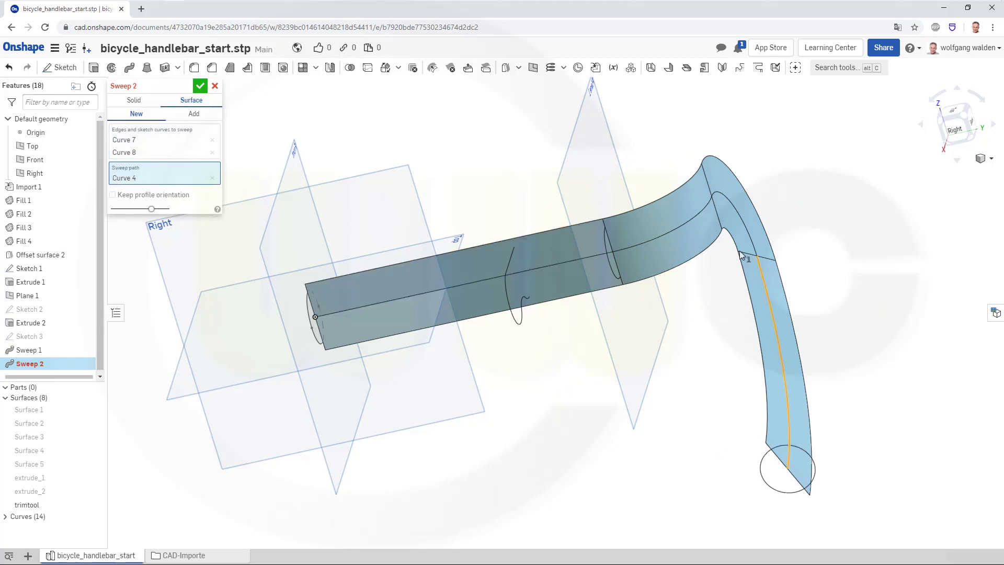
click(744, 221)
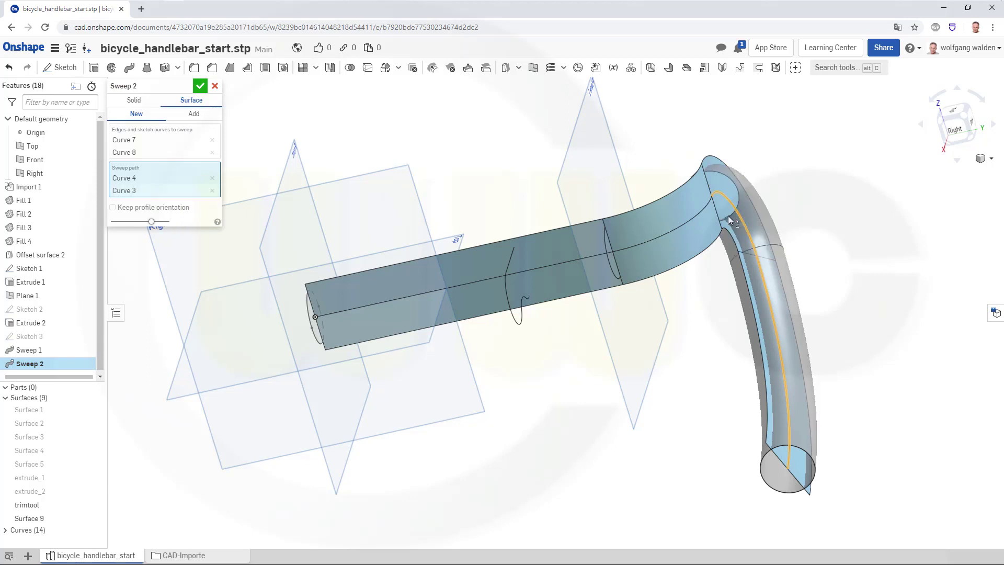
click(684, 223)
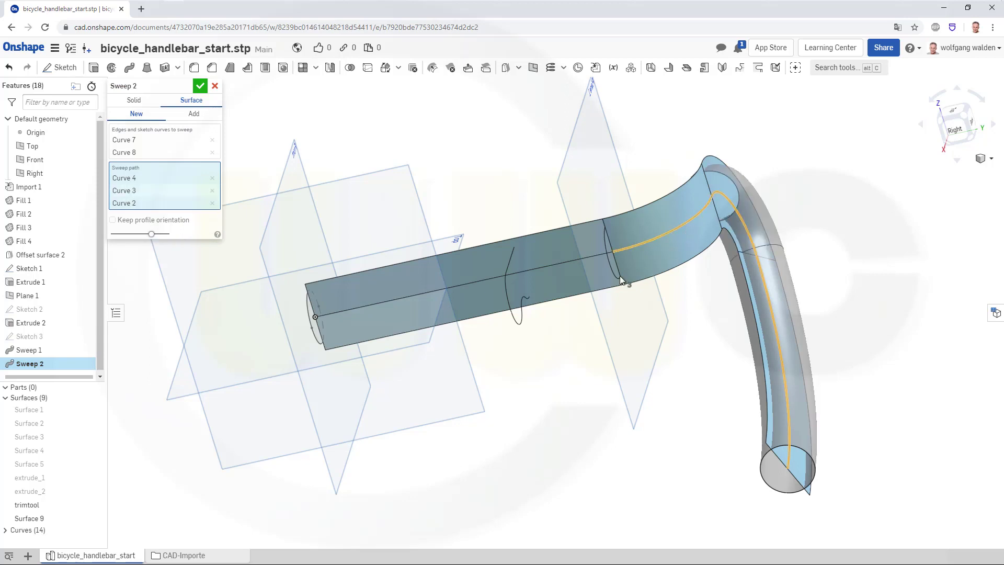
click(533, 270)
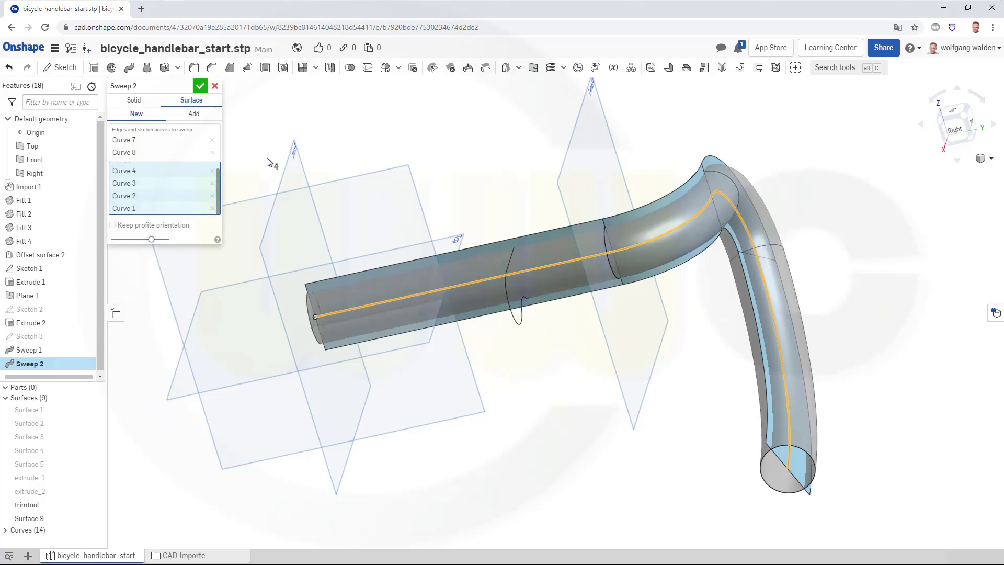
click(199, 87)
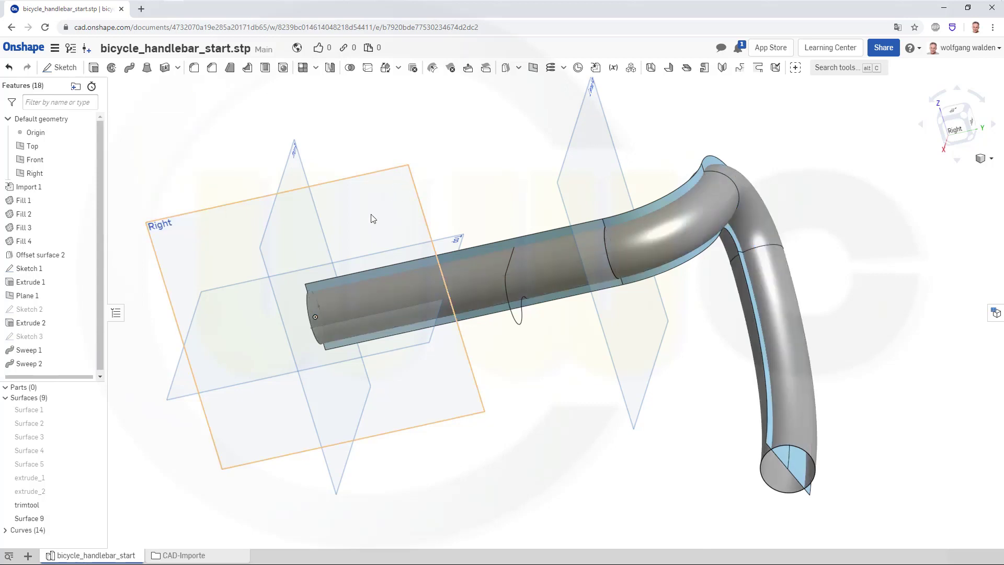
click(40, 364)
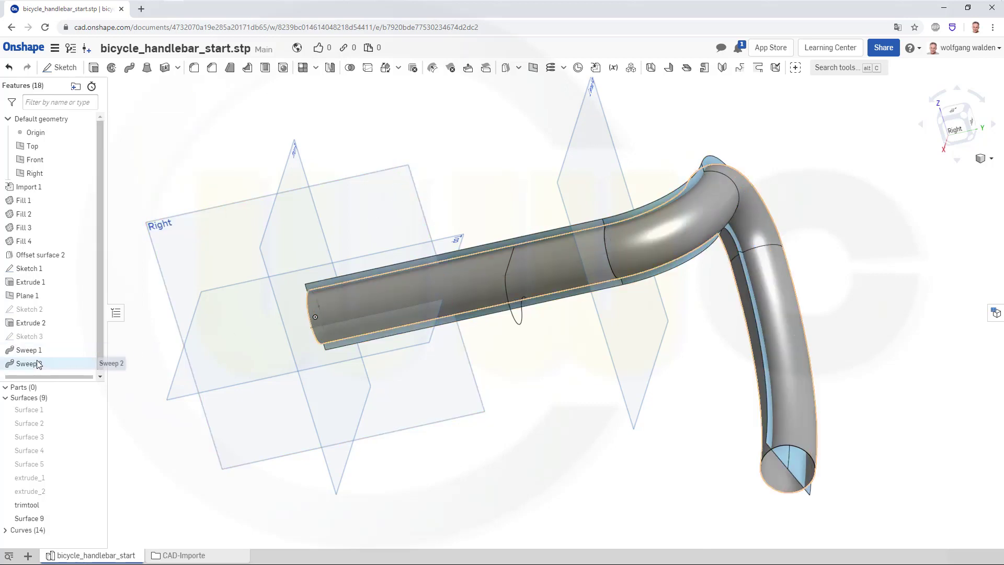
Step: Rename the swept tube surface, Surface 9, as pipe_1
click(50, 518)
right_click(50, 517)
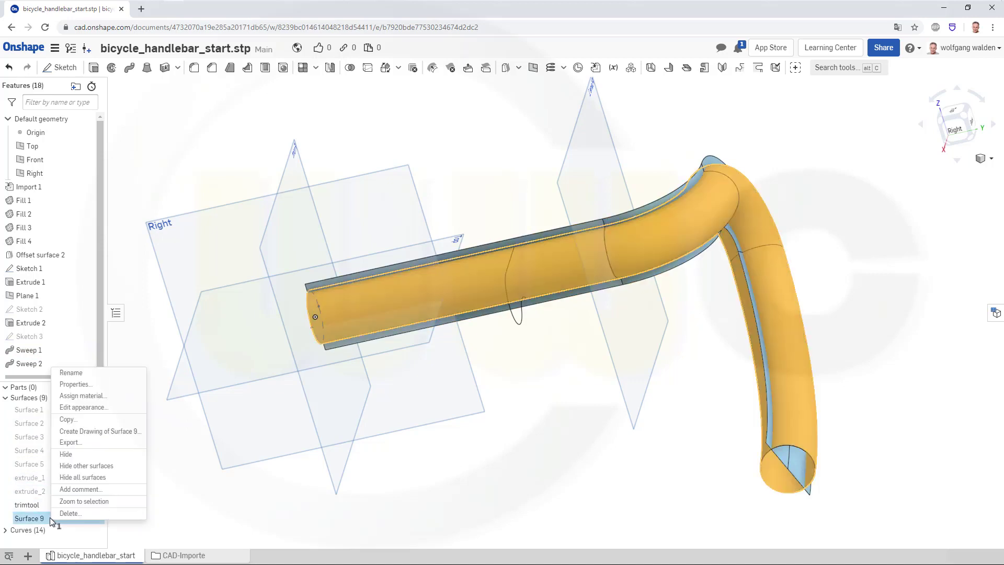
click(72, 372)
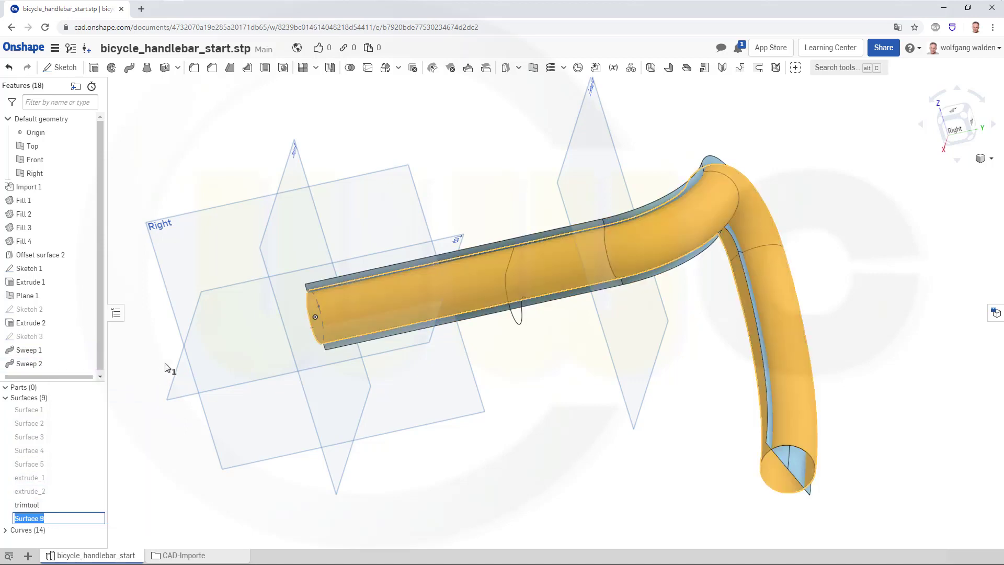
text(pipe_1)
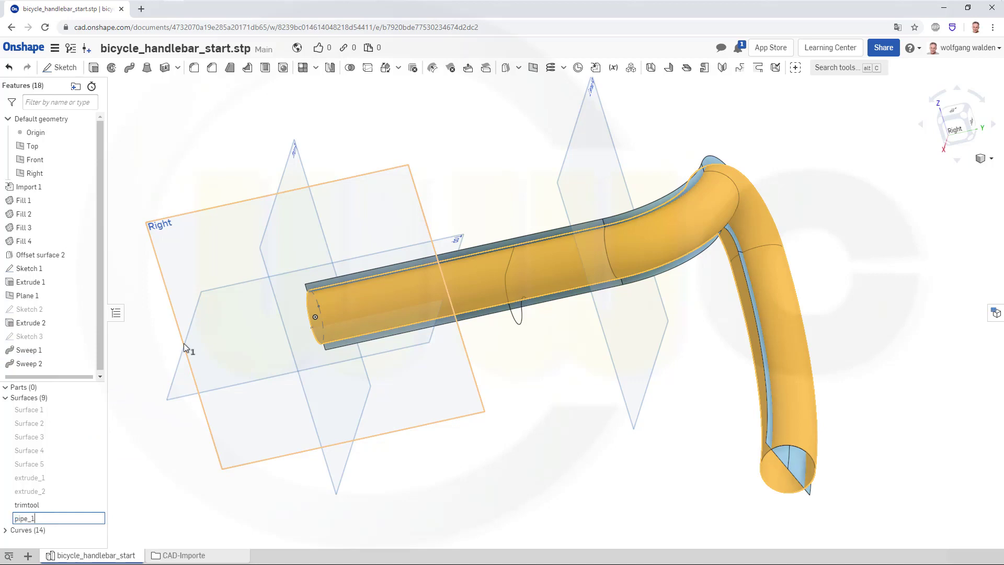
key(Return)
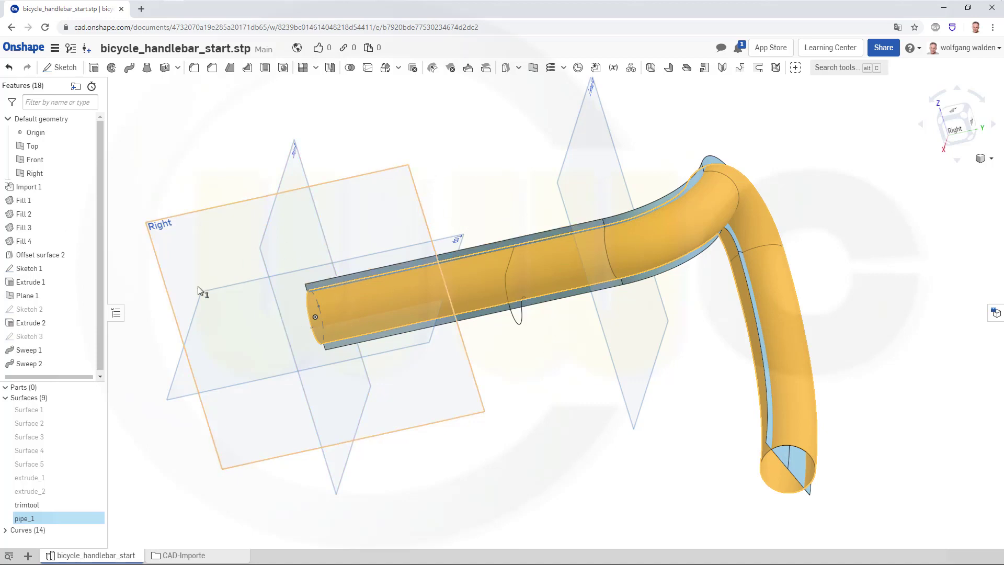
click(423, 158)
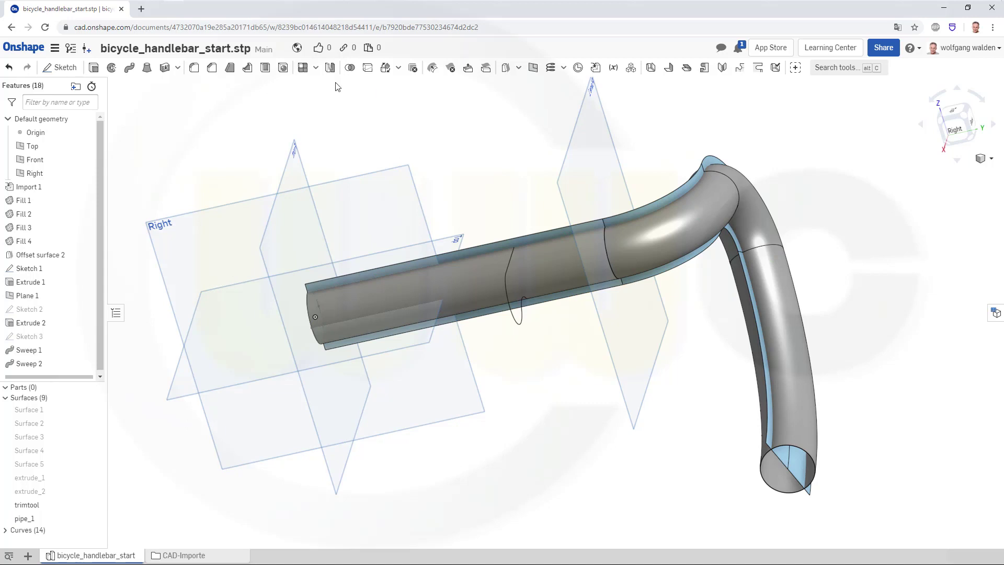
Step: Copy pipe_1 in place by creating an offset surface from it with a 0 mm offset
click(432, 68)
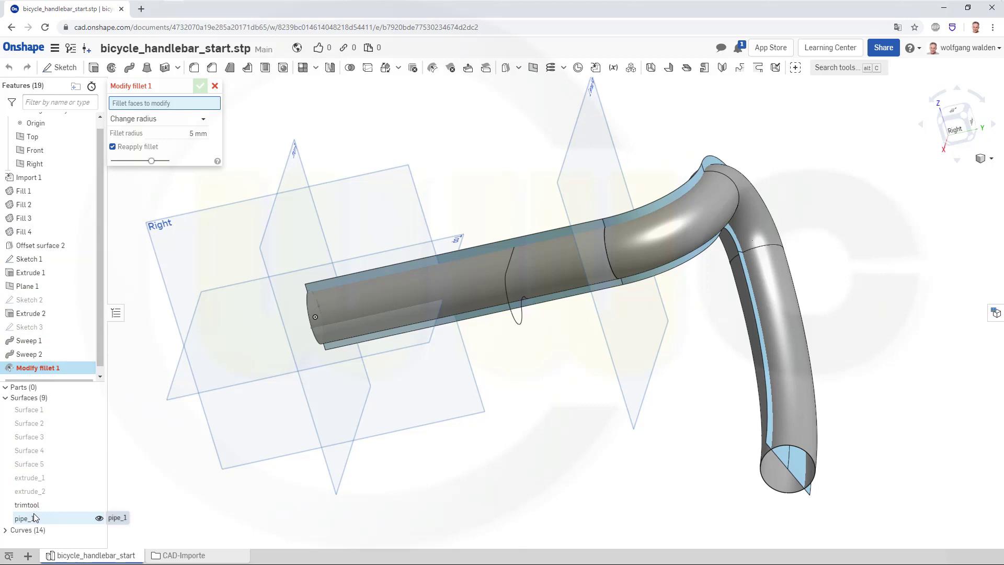
click(215, 87)
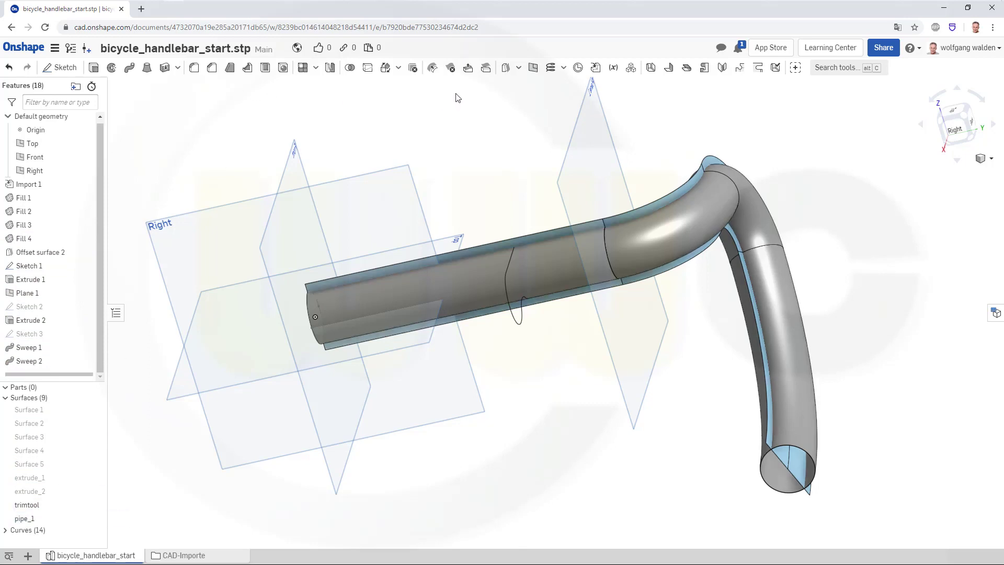
click(505, 68)
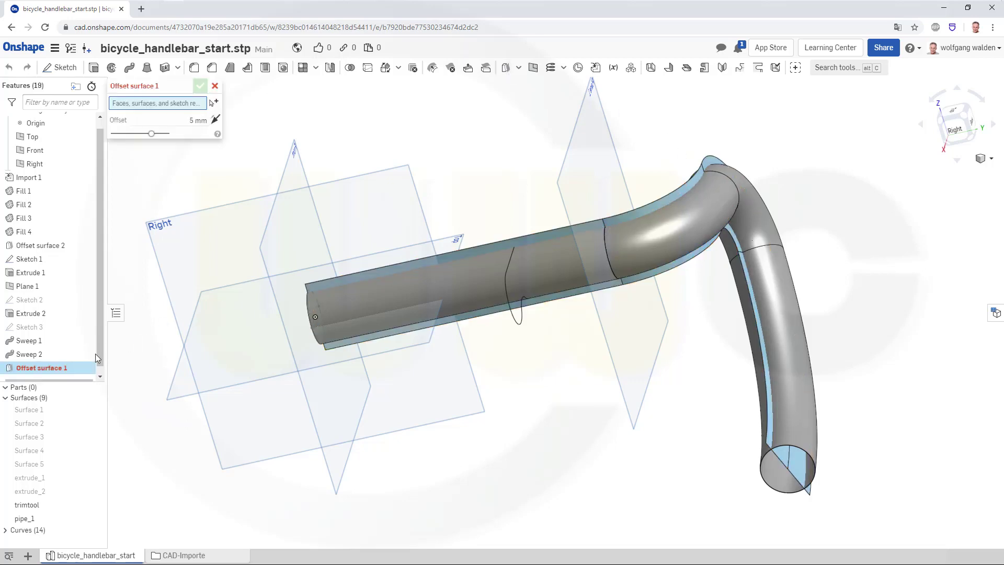
click(34, 517)
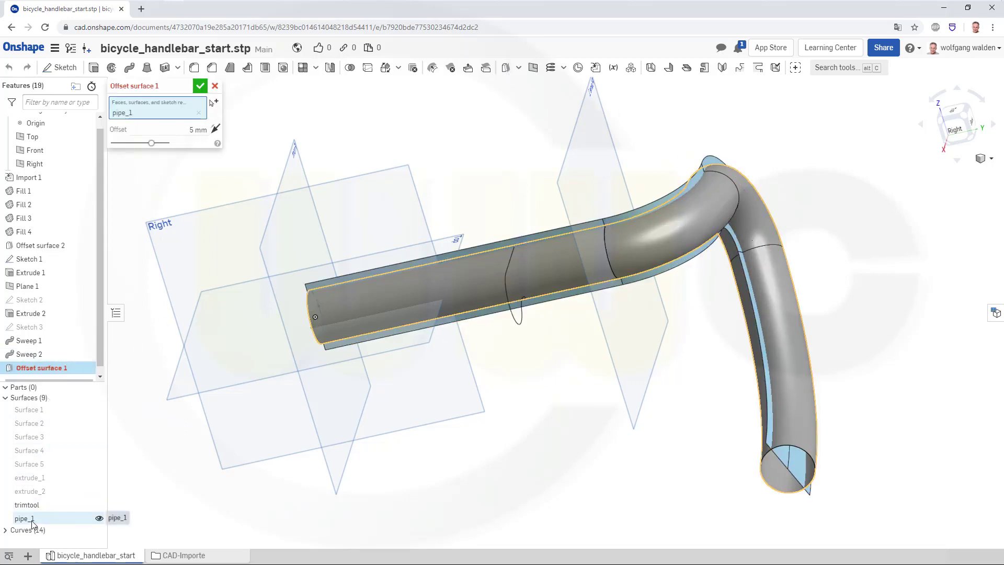
click(184, 129)
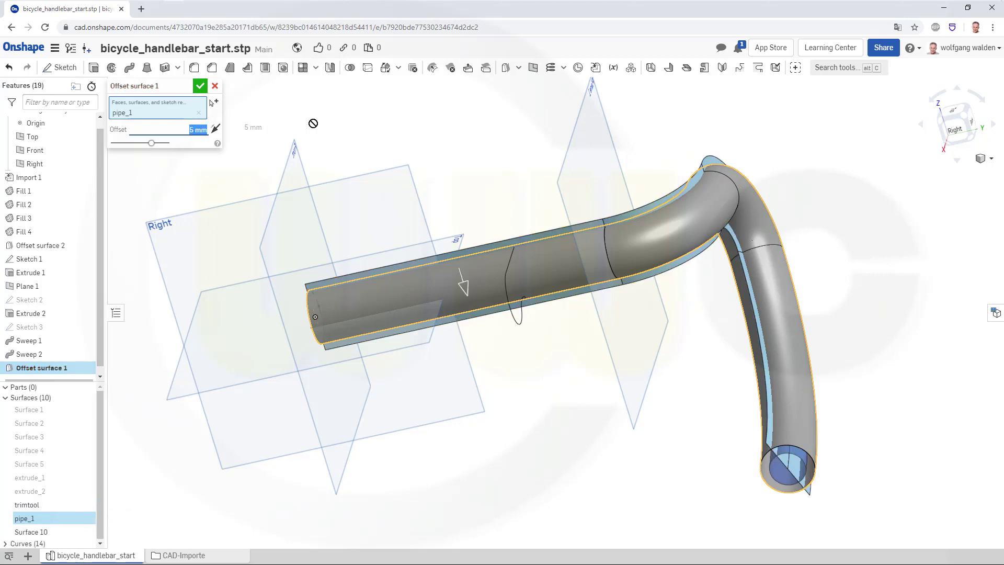
text(0)
key(Return)
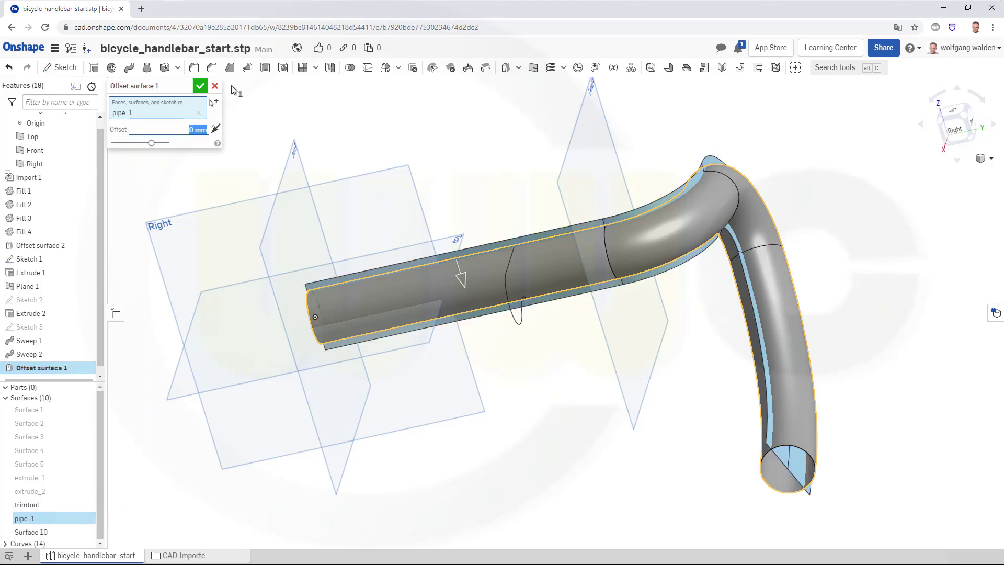
click(200, 85)
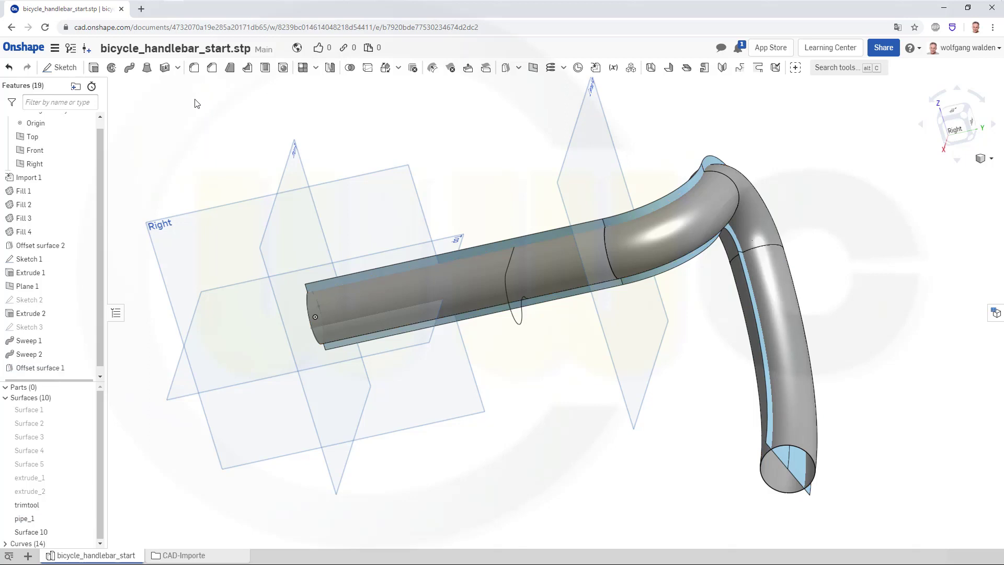
Step: Rename the offset tube surface, Surface 10, as pipe_2
right_click(53, 532)
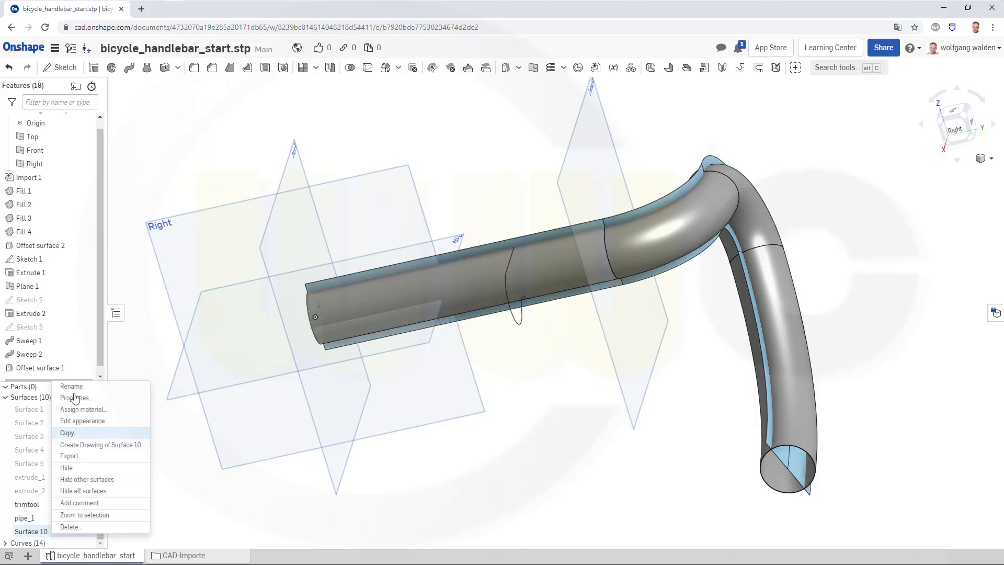
click(113, 388)
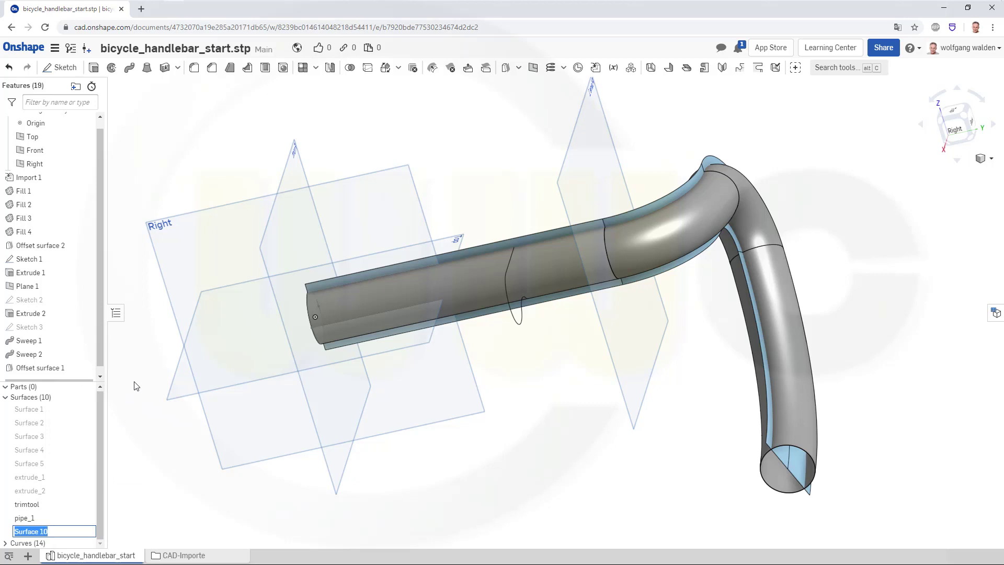
text(pipe_2)
key(Return)
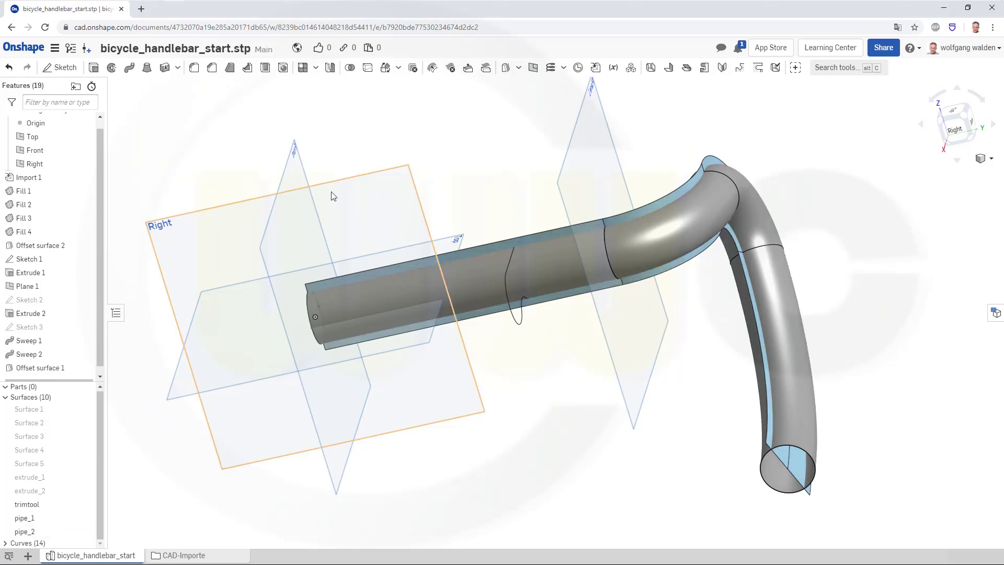
Step: Hide pipe_1 and split pipe_2 with trimtool, keeping the tool surface
right_drag(491, 159, 448, 277)
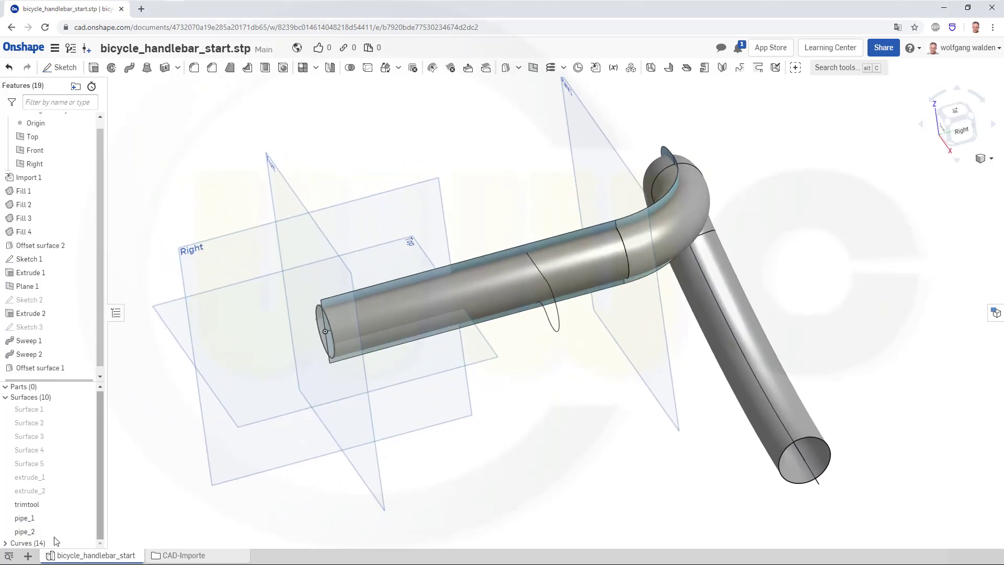
click(90, 517)
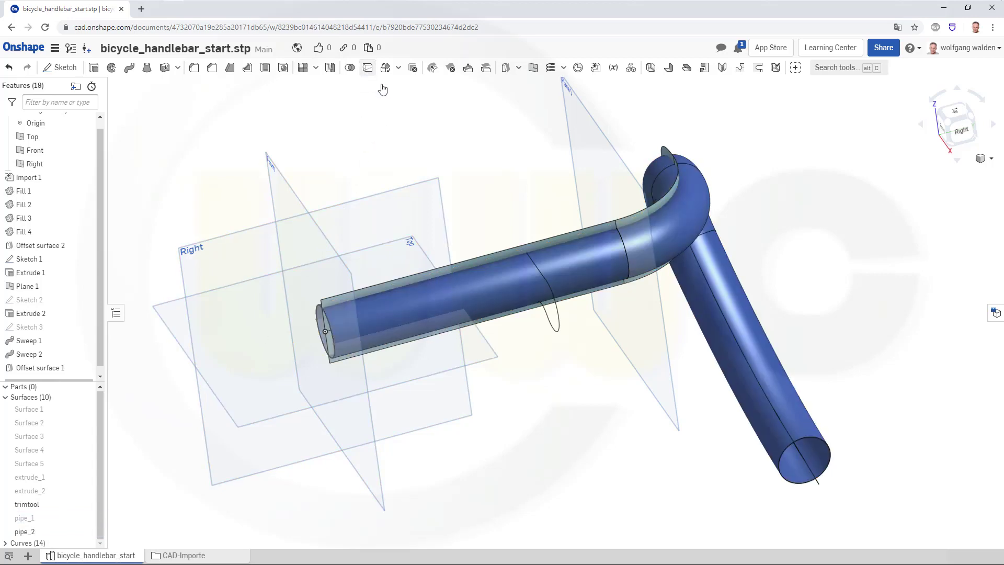
click(368, 67)
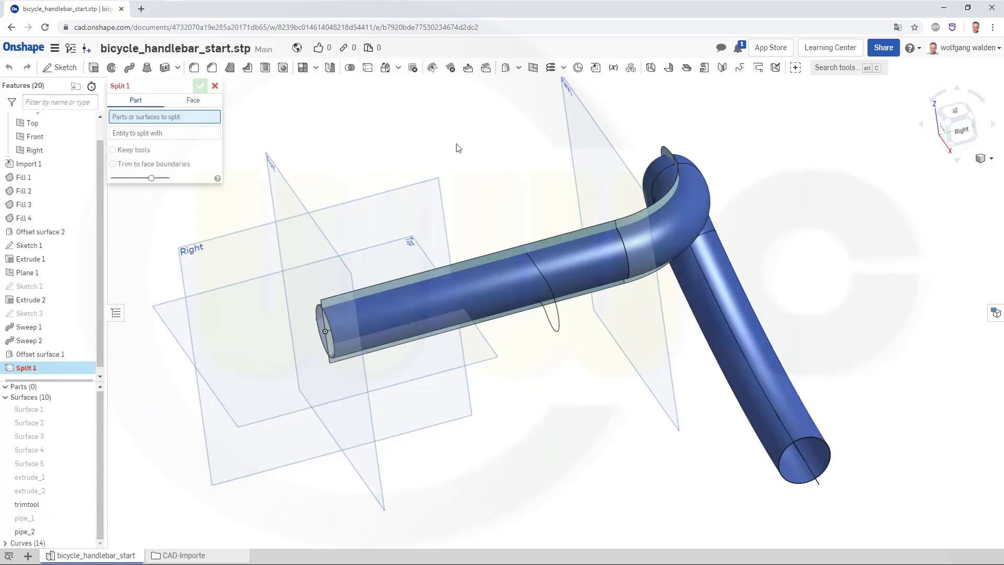
click(380, 288)
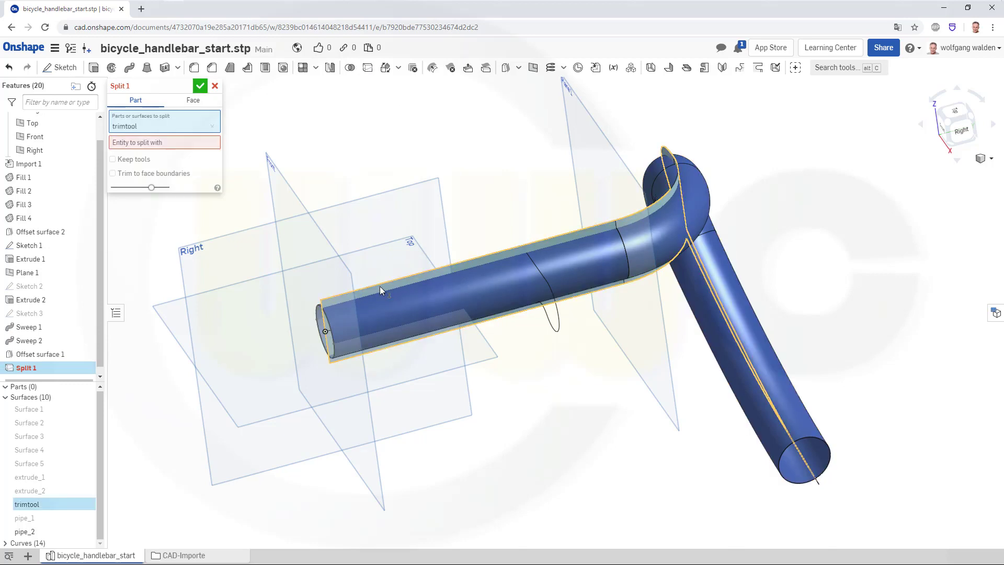
click(211, 126)
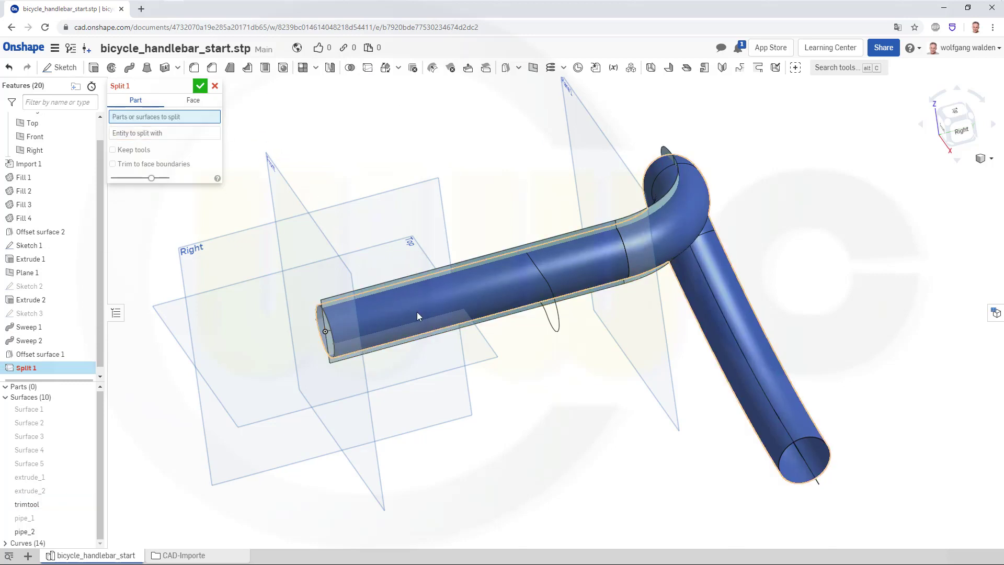
click(417, 314)
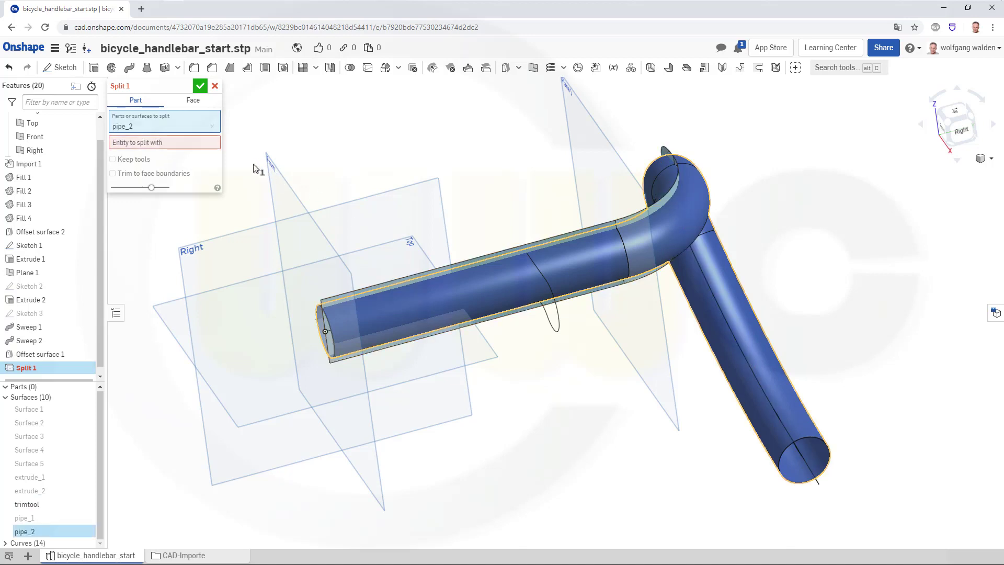
click(157, 142)
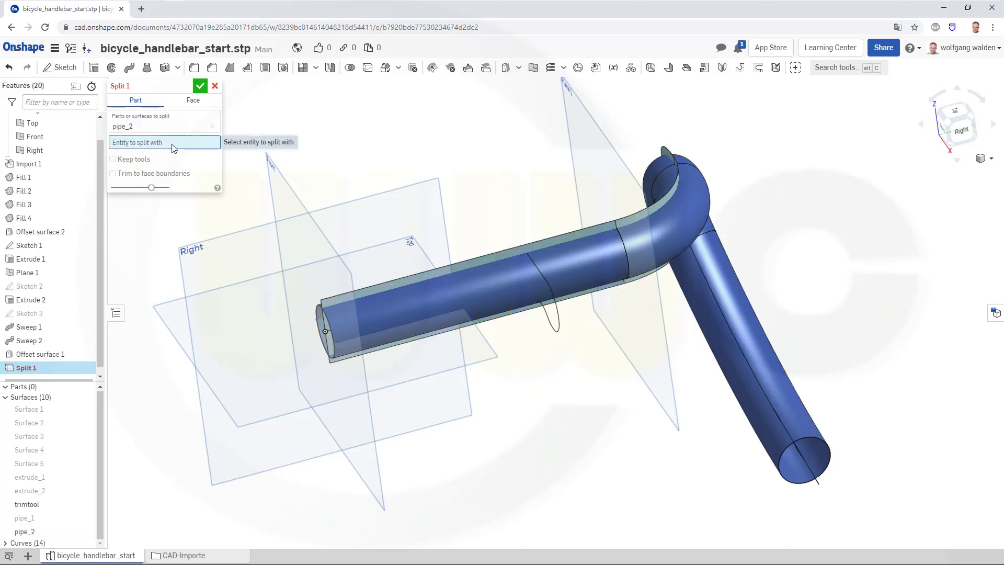
click(392, 285)
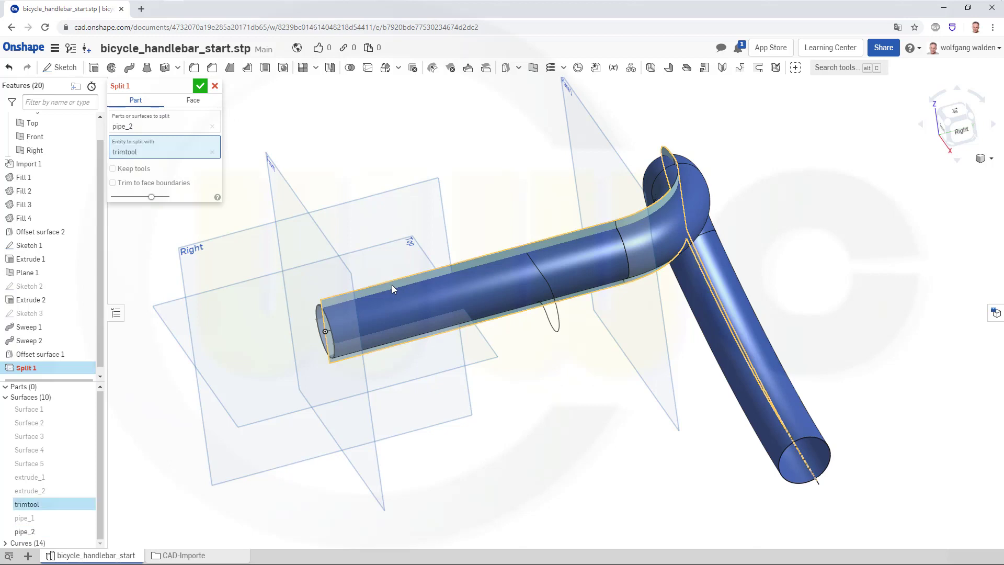
click(122, 168)
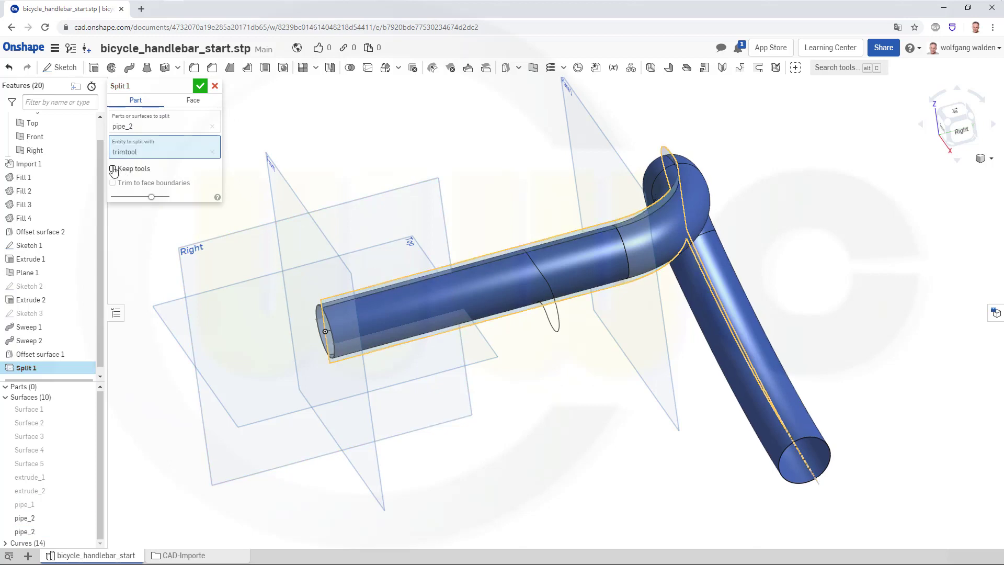
click(199, 87)
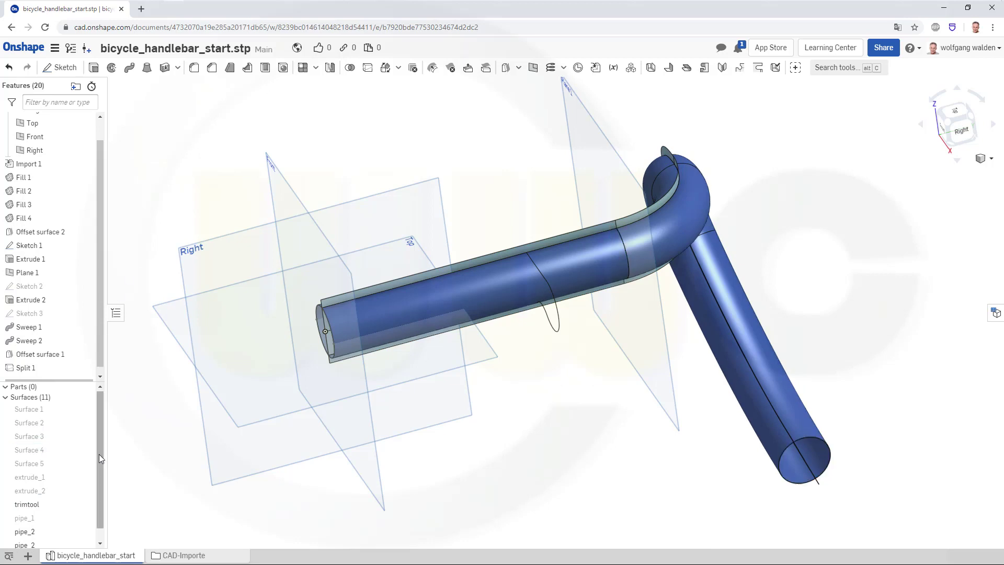
Step: Hide the second of the two pipe_2 halves, the one on the outer side of the bend
scroll(98, 454, down, 1)
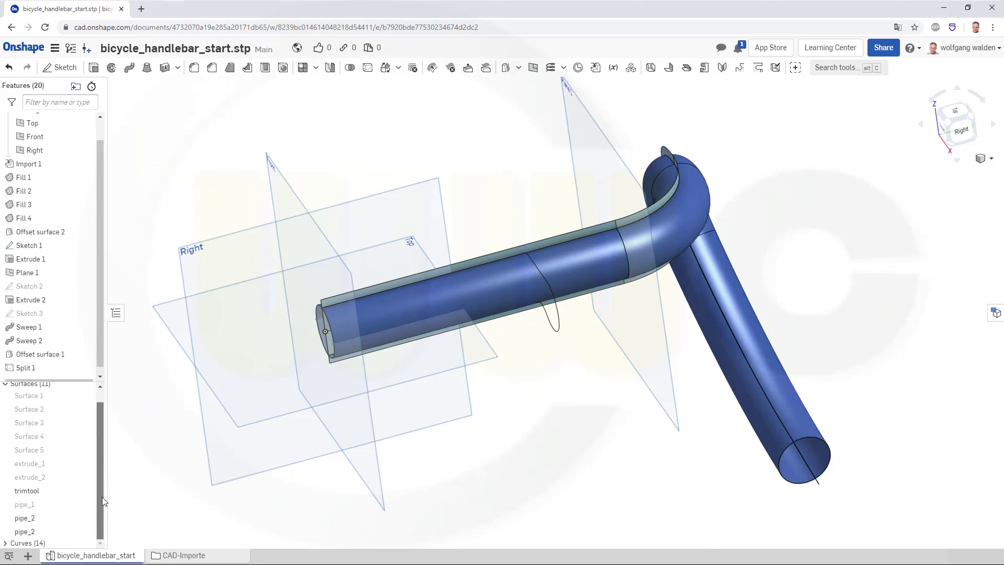
click(35, 535)
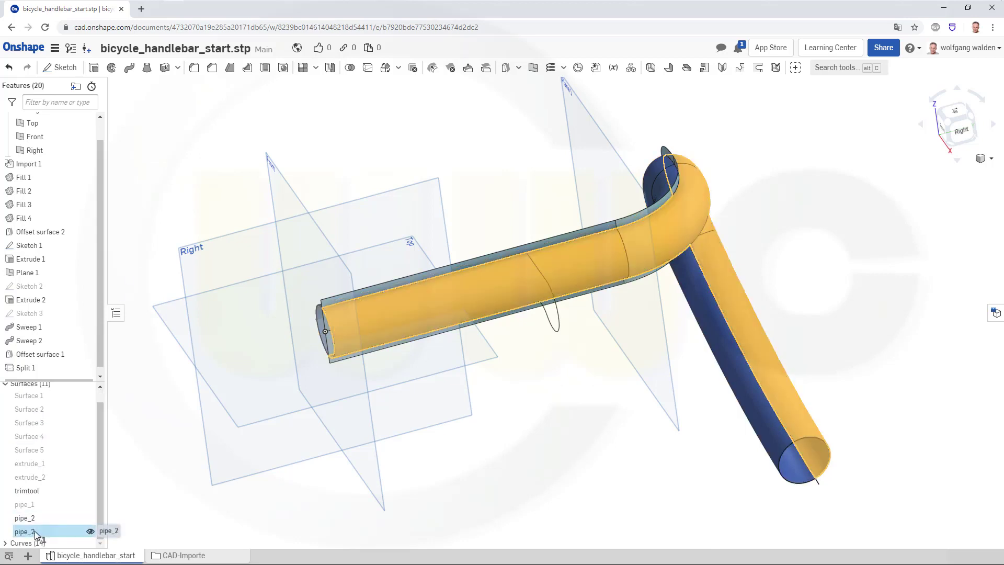
click(90, 531)
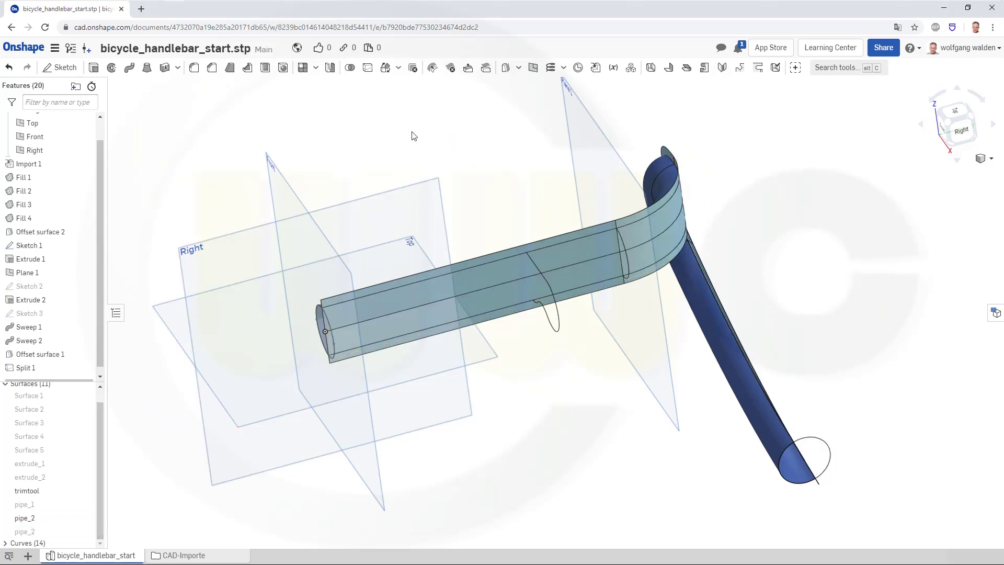
Step: Split the visible pipe_2 half with Plane 1, and hide the resulting piece that contains the bend
click(368, 68)
right_drag(534, 164, 534, 207)
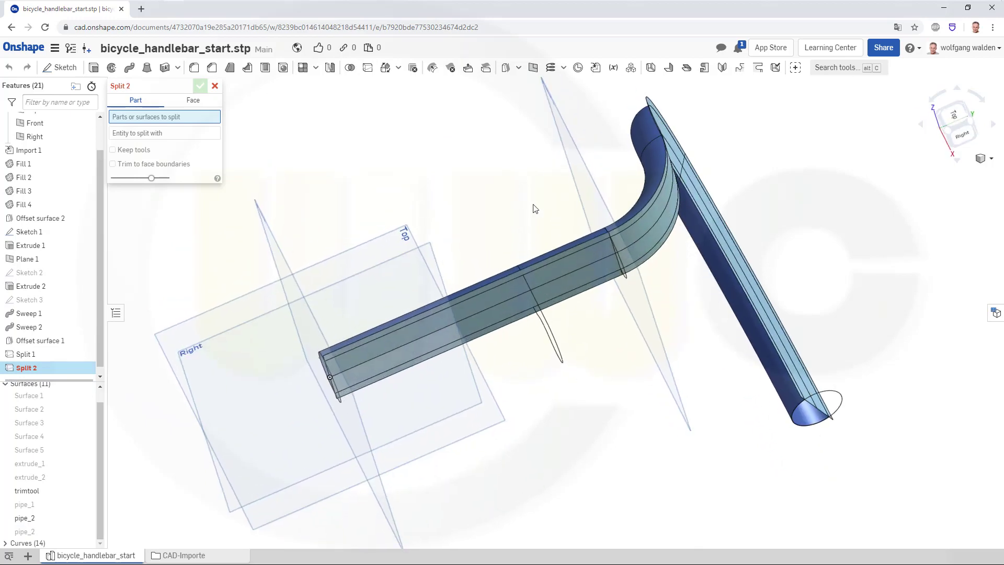
click(650, 153)
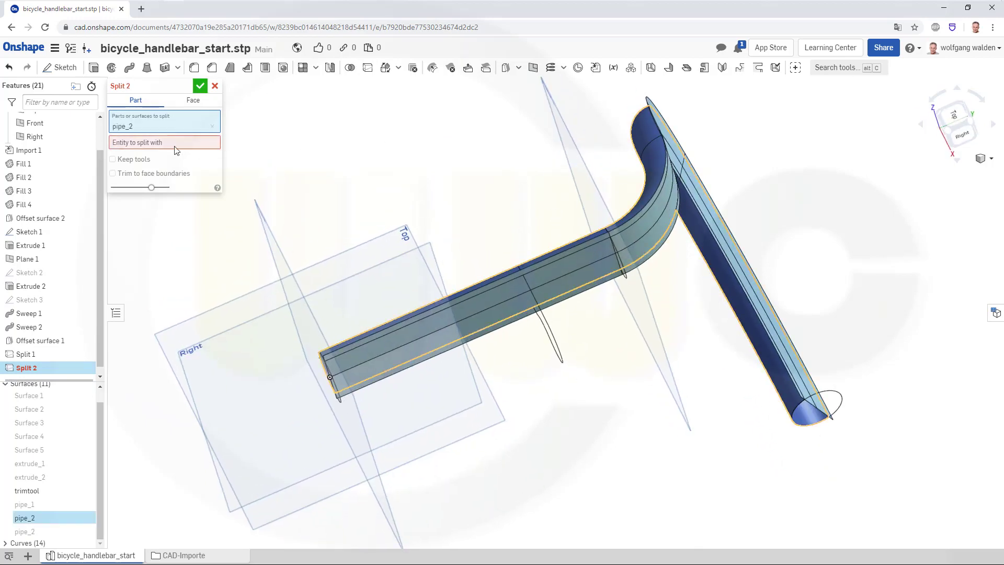
click(582, 156)
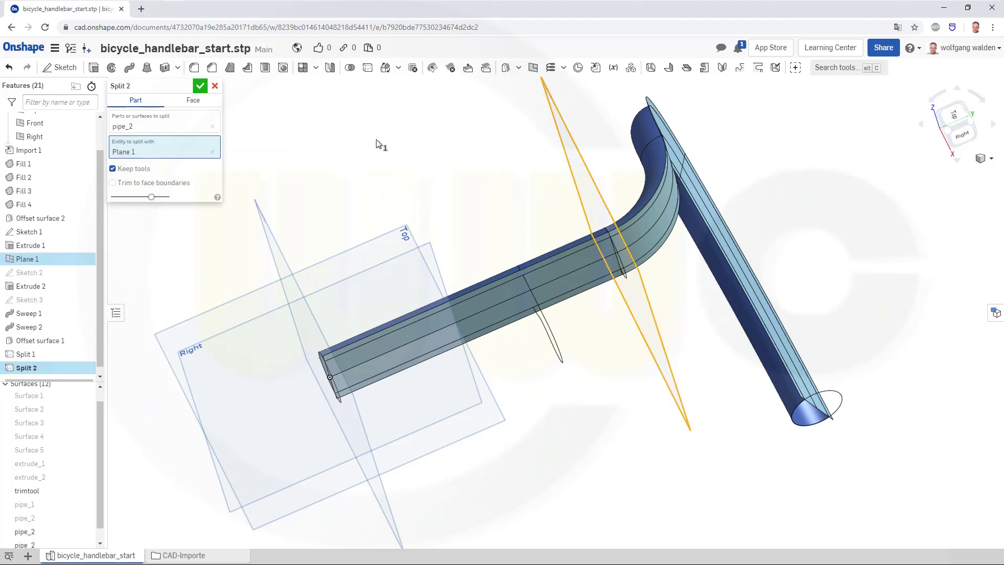
click(200, 86)
scroll(67, 544, down, 1)
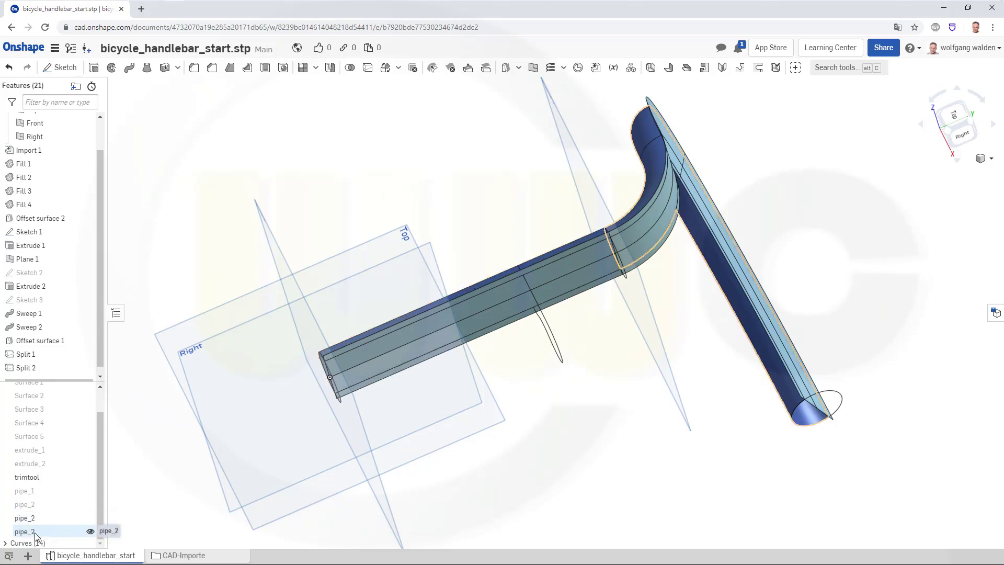
click(91, 531)
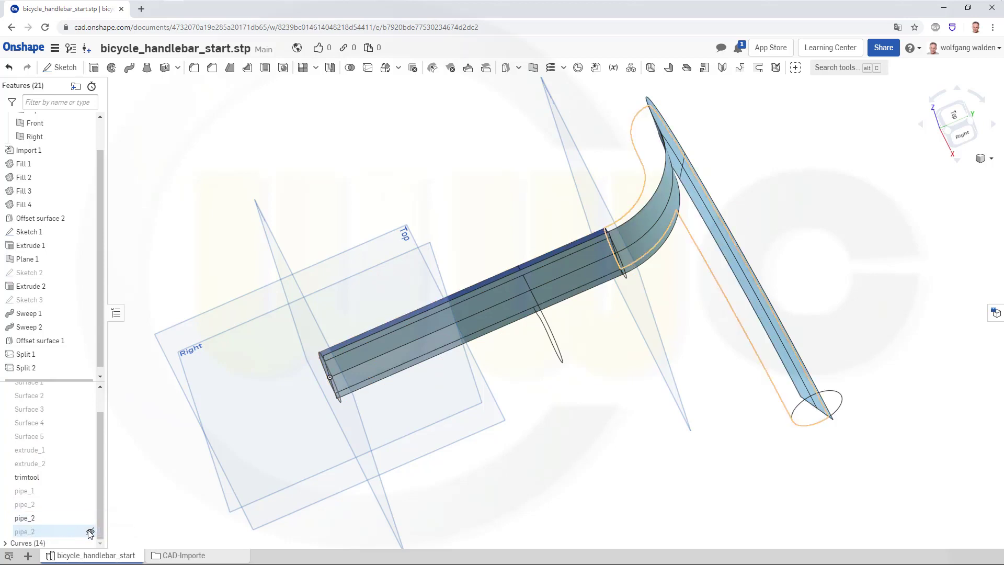
Step: Rename the visible pipe_2 surface, the straight piece without the bend, as half_pipe
right_click(31, 518)
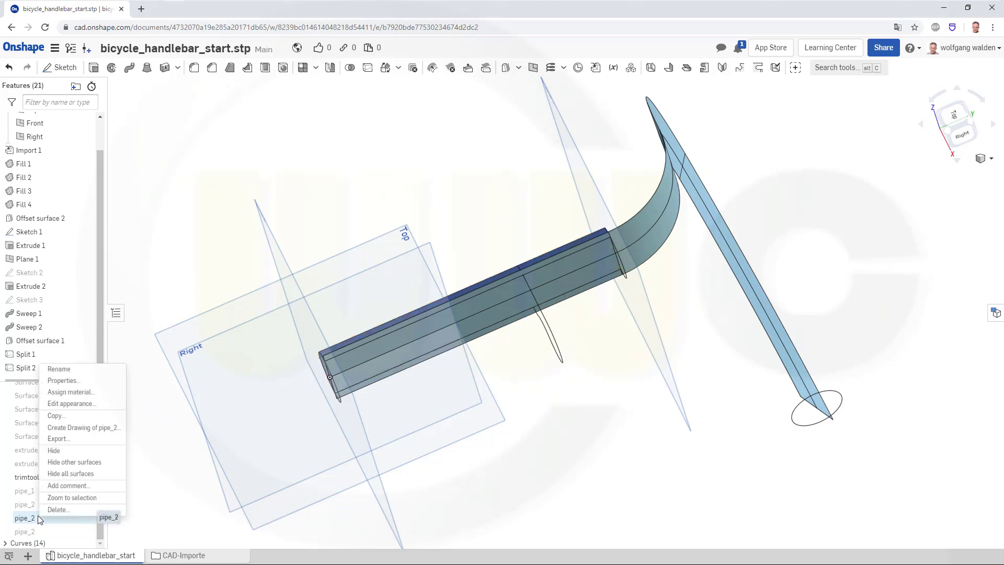
click(59, 369)
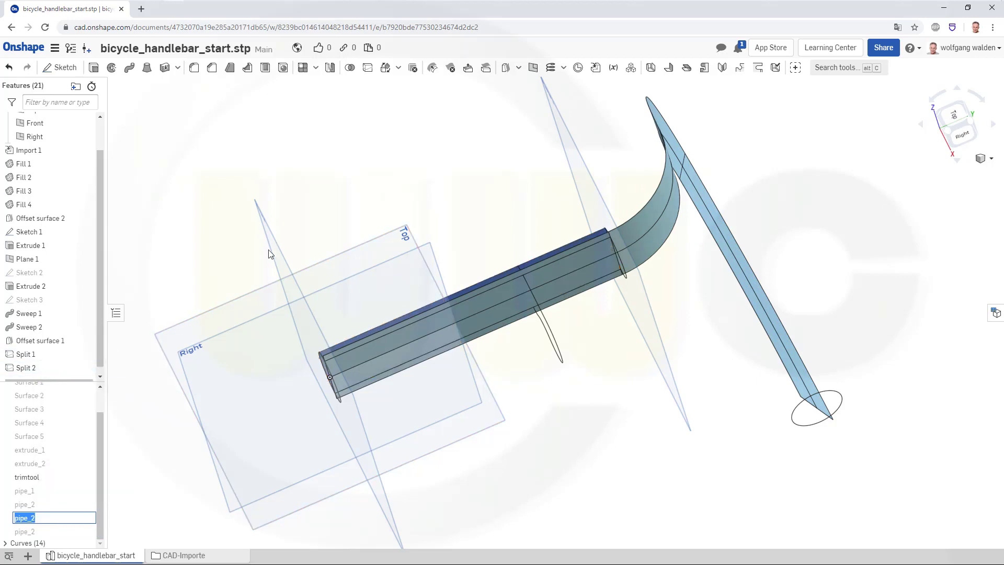
text(half_)
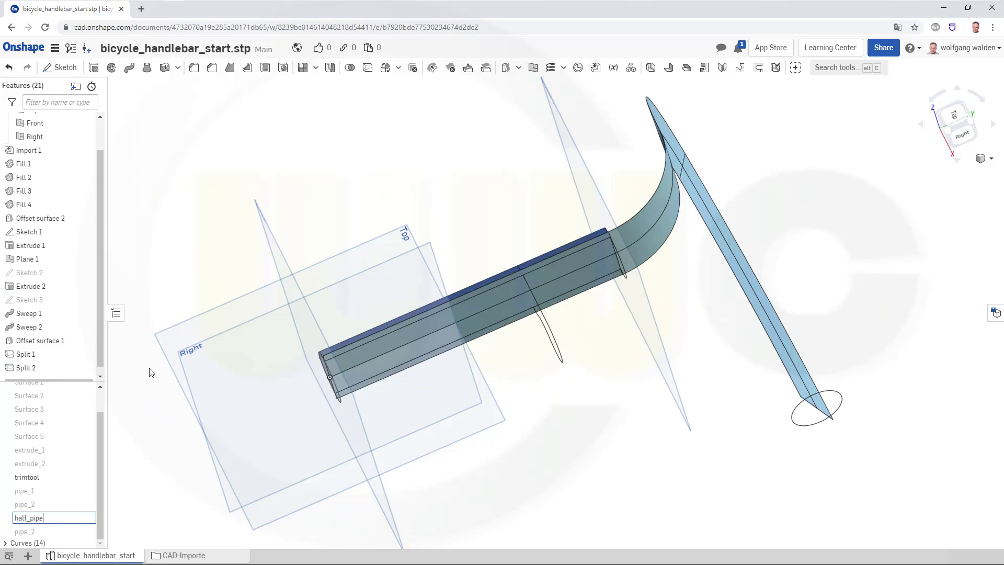
key(Return)
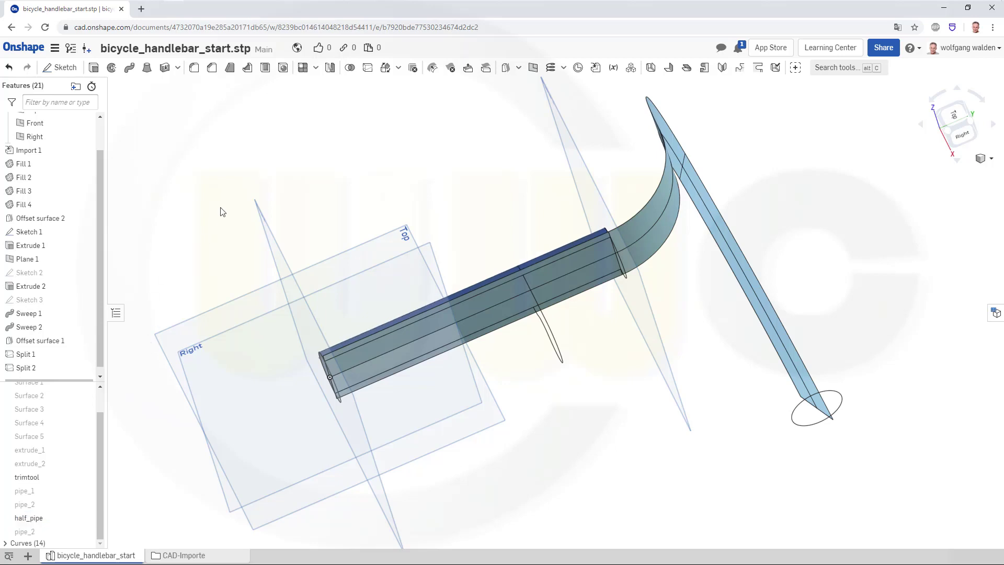
right_drag(475, 208, 451, 192)
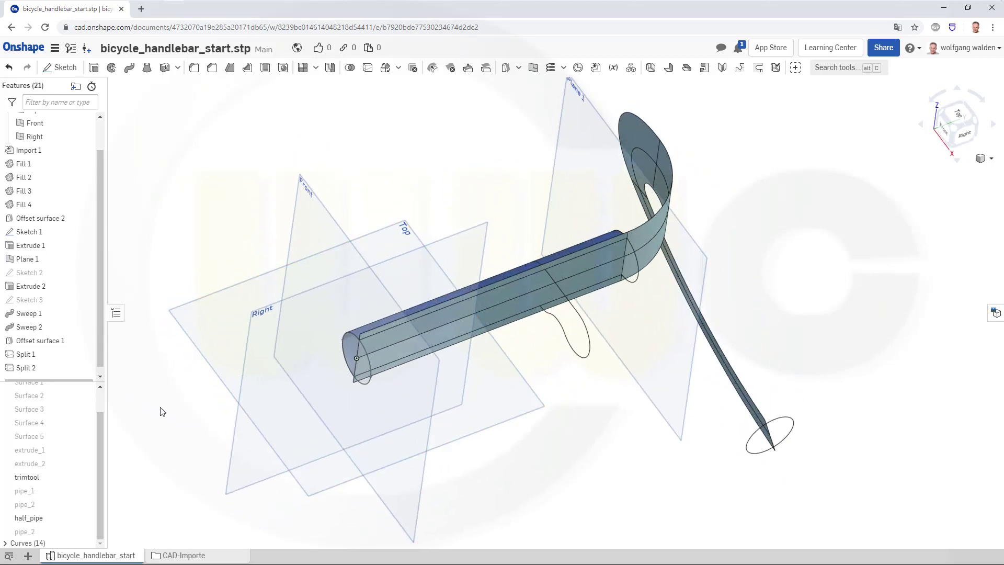
Step: Hide half_pipe and show Surface 1 through Surface 5 together with extrude_1 and extrude_2
click(90, 518)
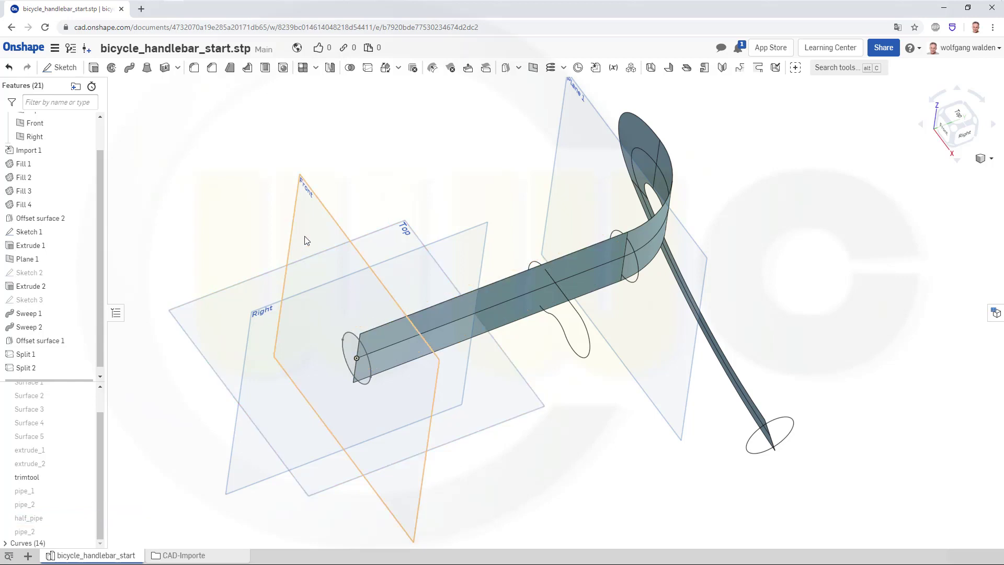
click(90, 479)
scroll(73, 465, up, 1)
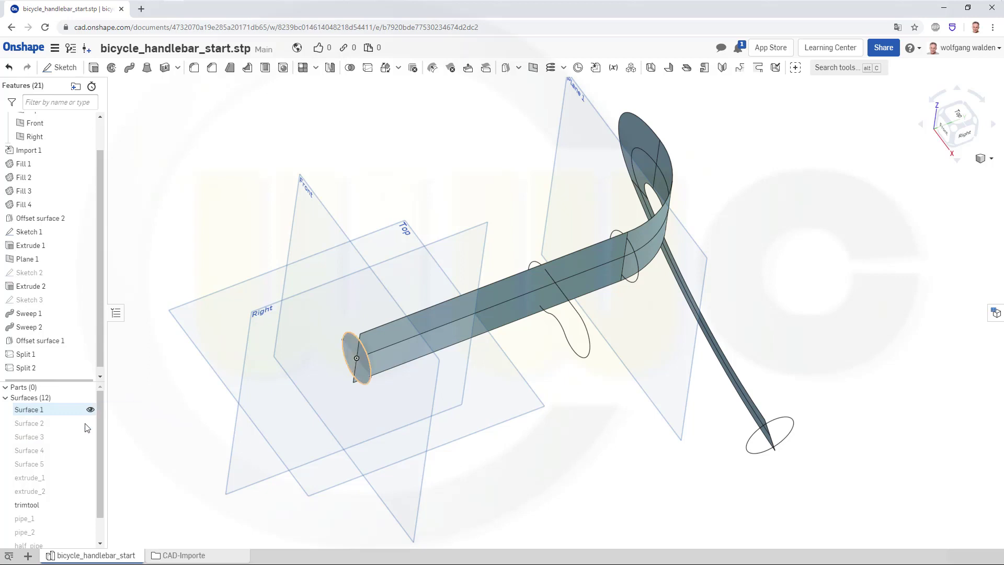
click(90, 423)
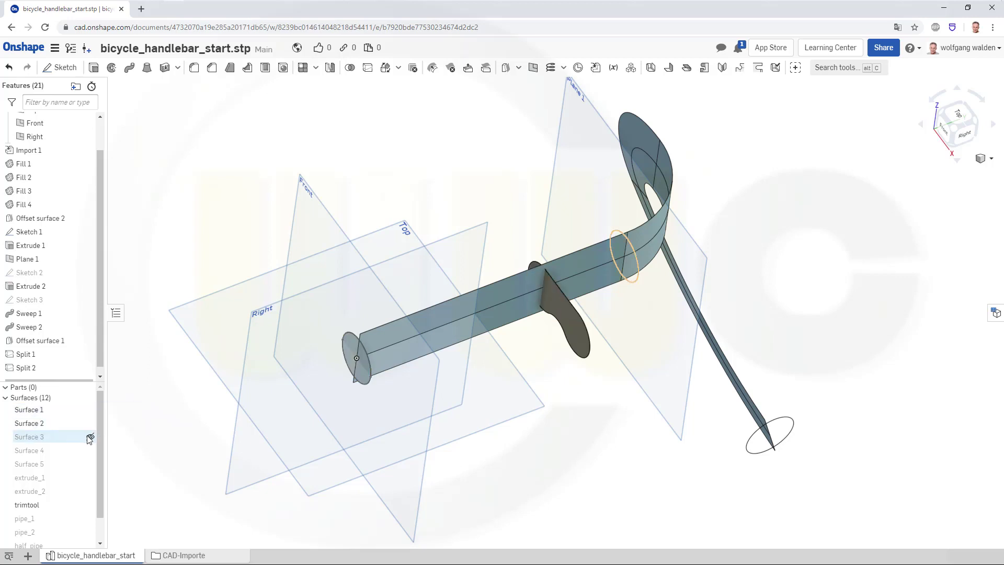
click(90, 437)
click(89, 450)
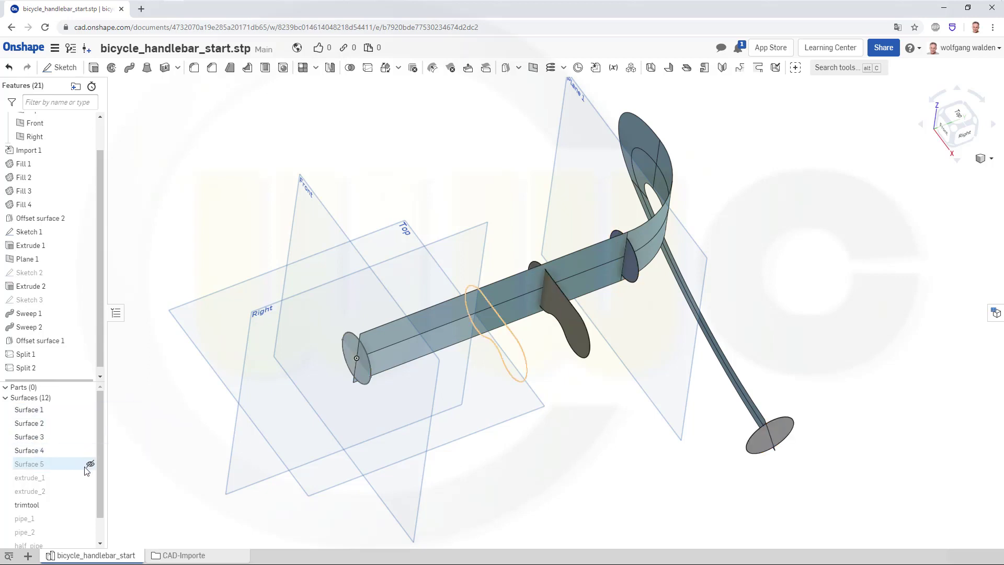
click(90, 463)
click(90, 477)
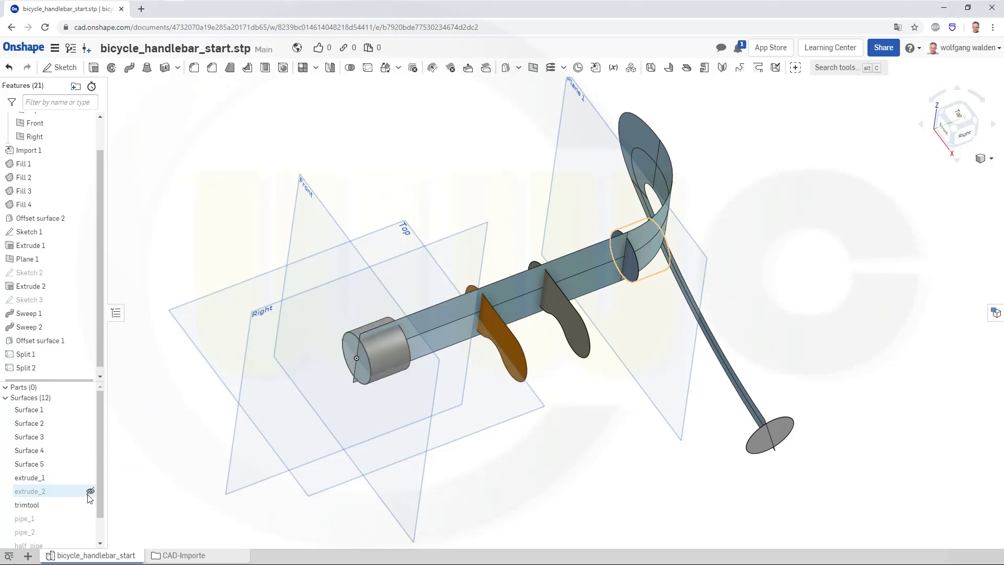
click(89, 491)
Step: Hide Surface 1 and Surface 3, the circular faces closing the ends of the two extruded tubes
right_drag(544, 463, 554, 392)
click(480, 361)
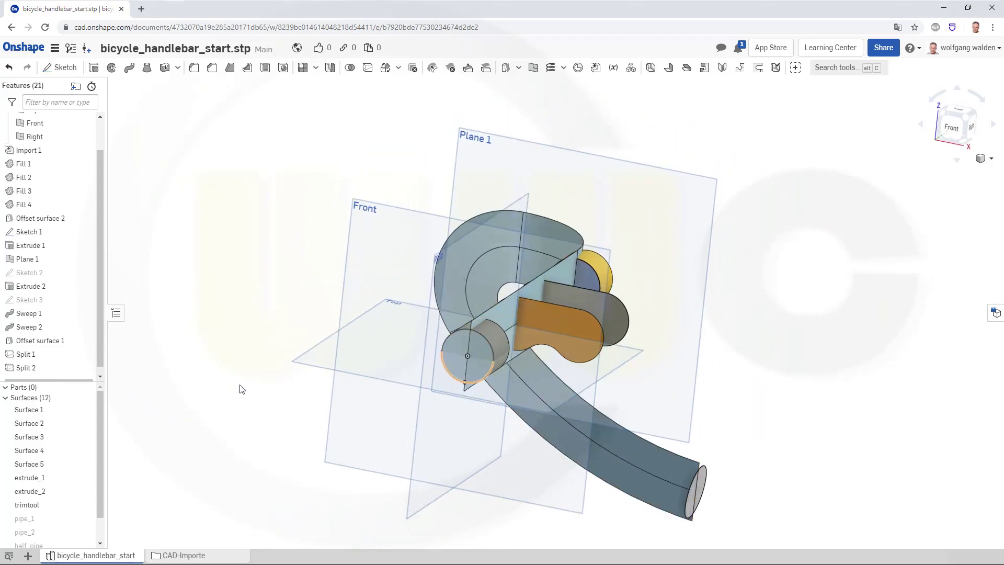
click(93, 409)
right_drag(260, 318, 286, 298)
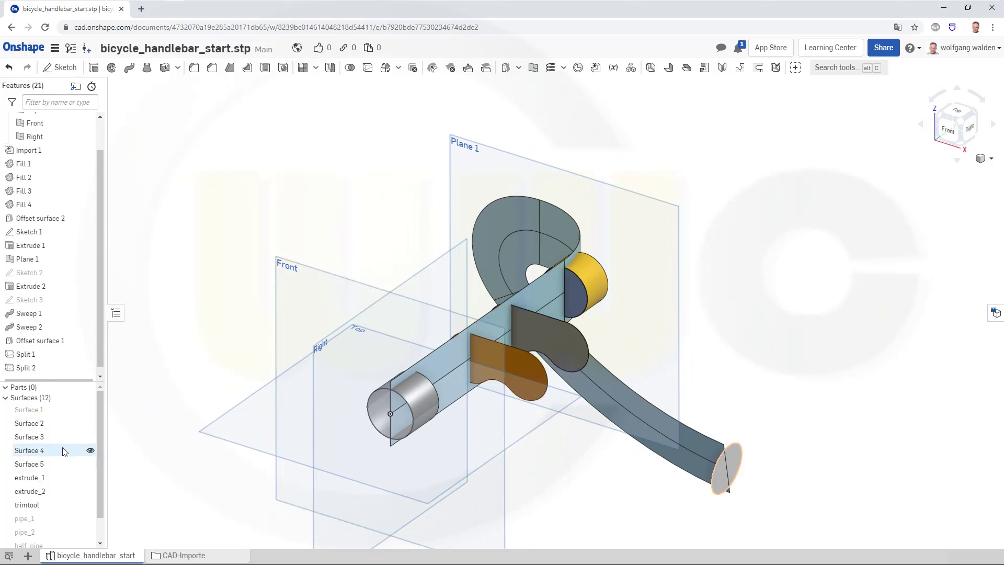
click(95, 435)
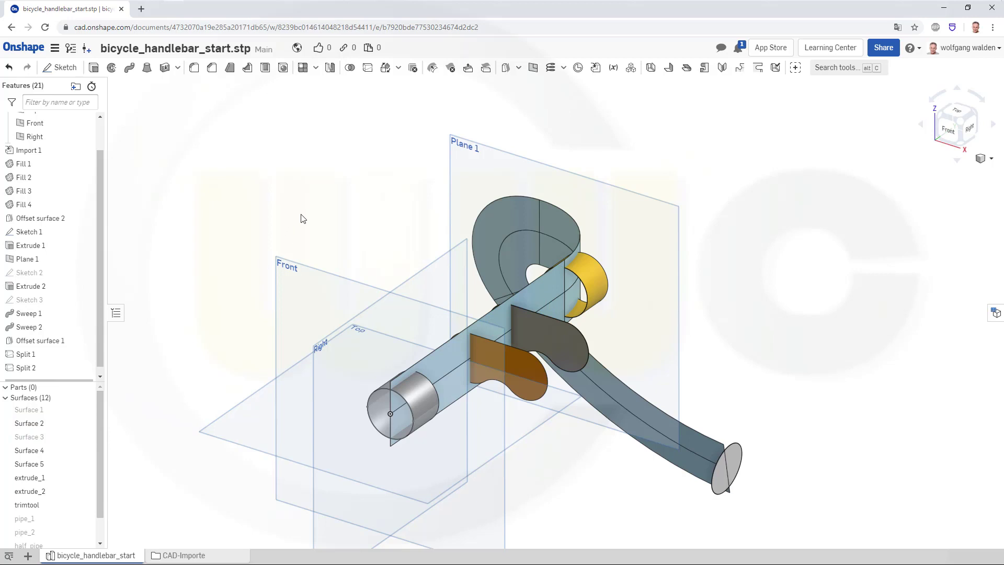
Step: Split extrude_1, Surface 5 and Surface 2 with trimtool in one Split feature, keeping the tool surface
key(shift+7)
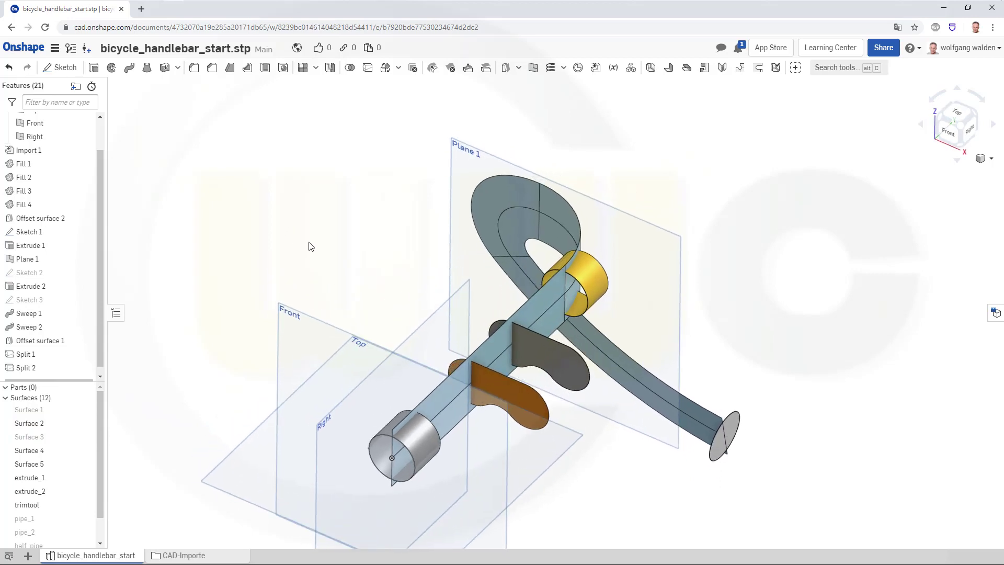
click(367, 68)
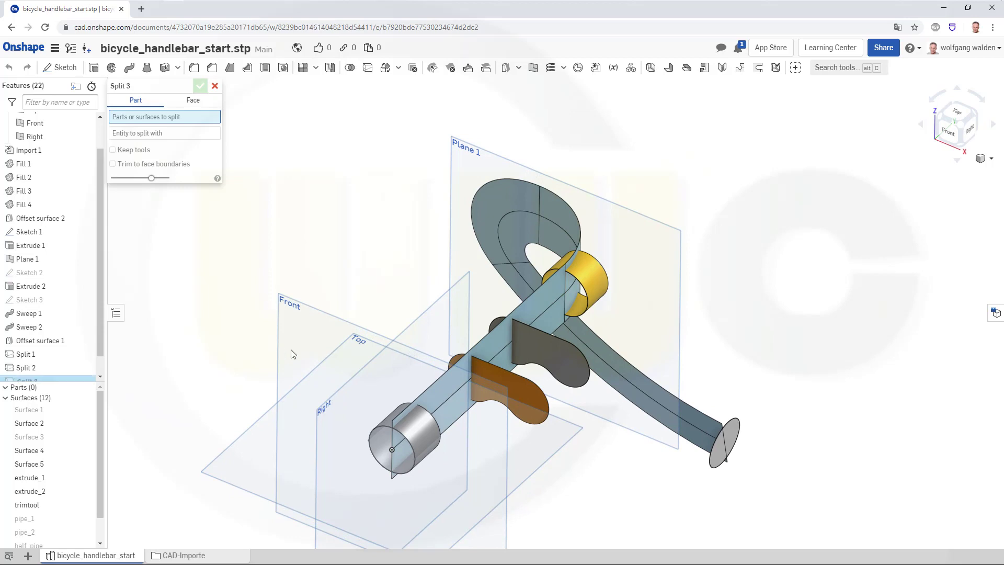
click(426, 435)
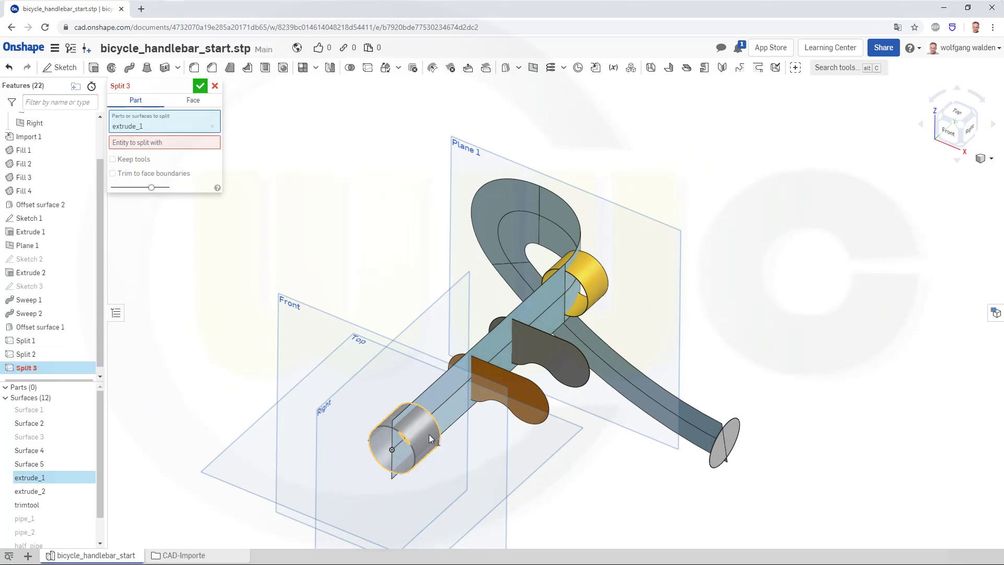
click(486, 379)
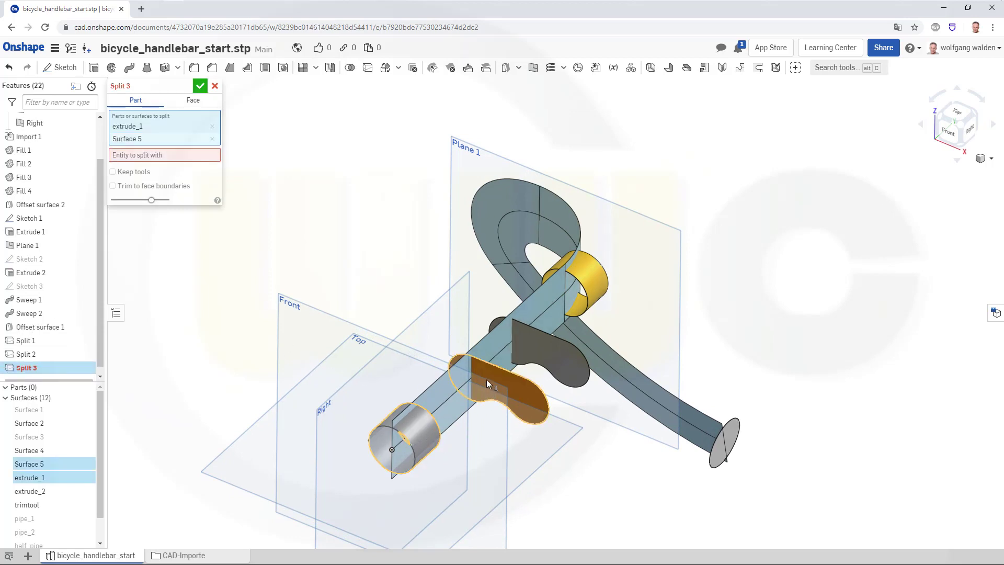
click(533, 346)
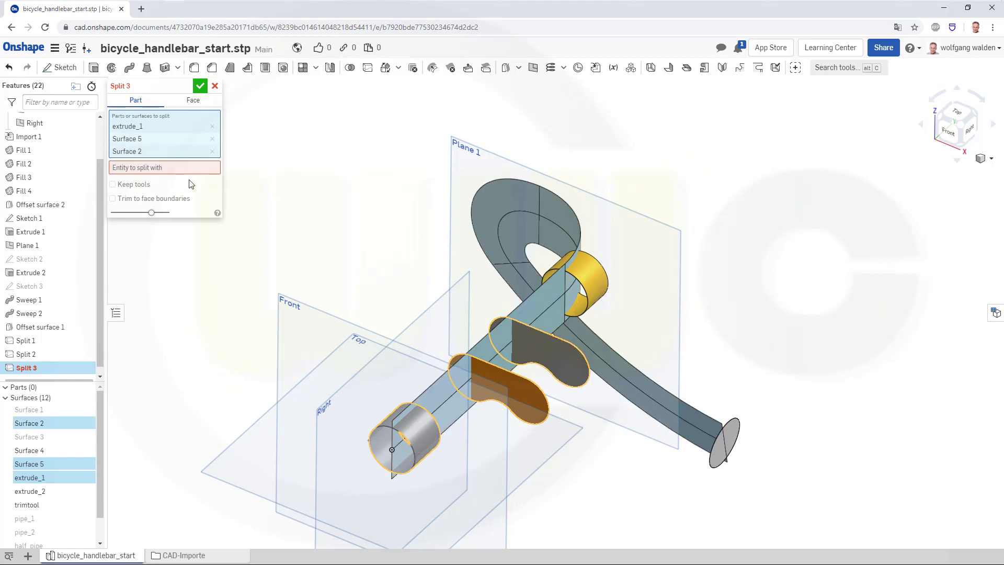
click(113, 184)
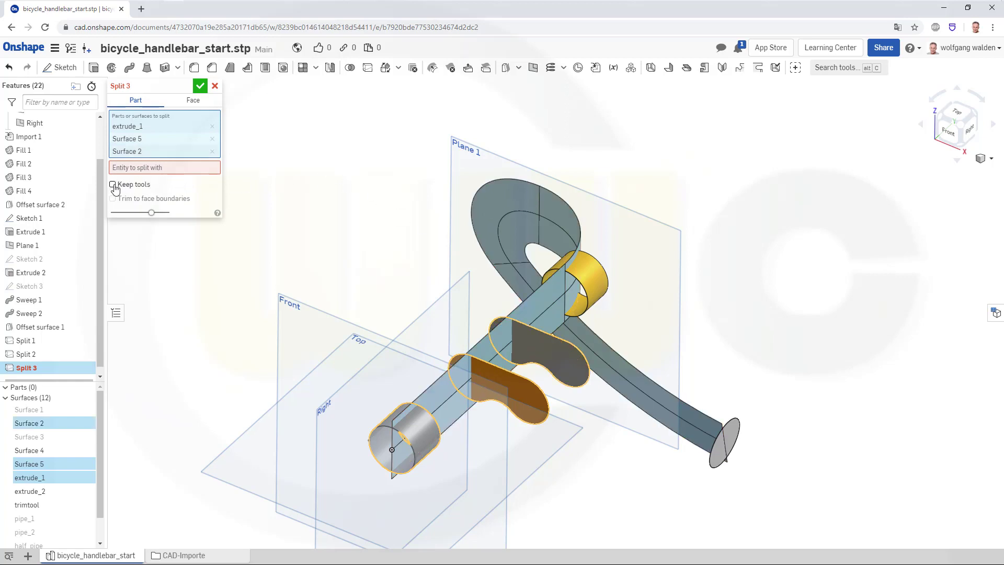
click(437, 396)
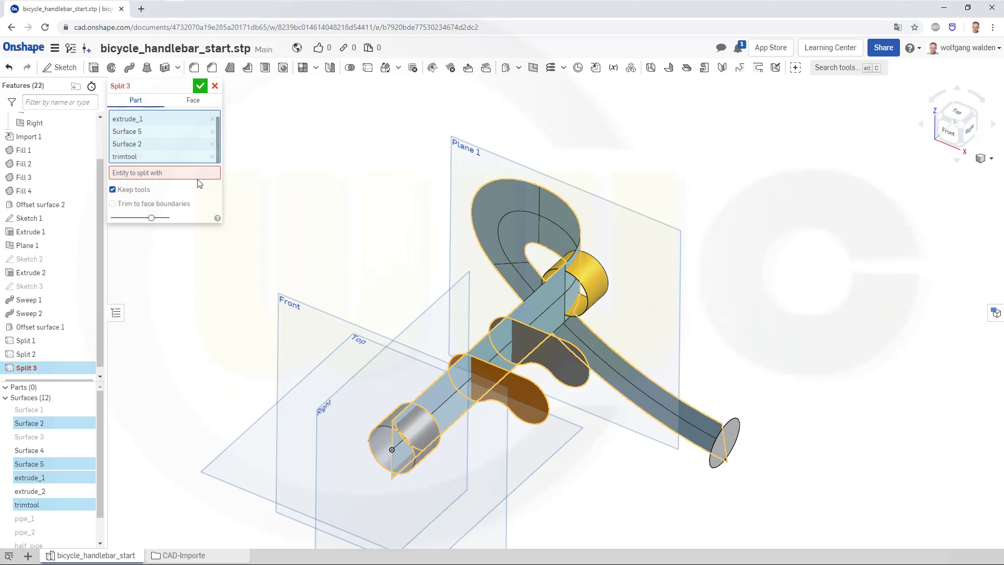
click(212, 157)
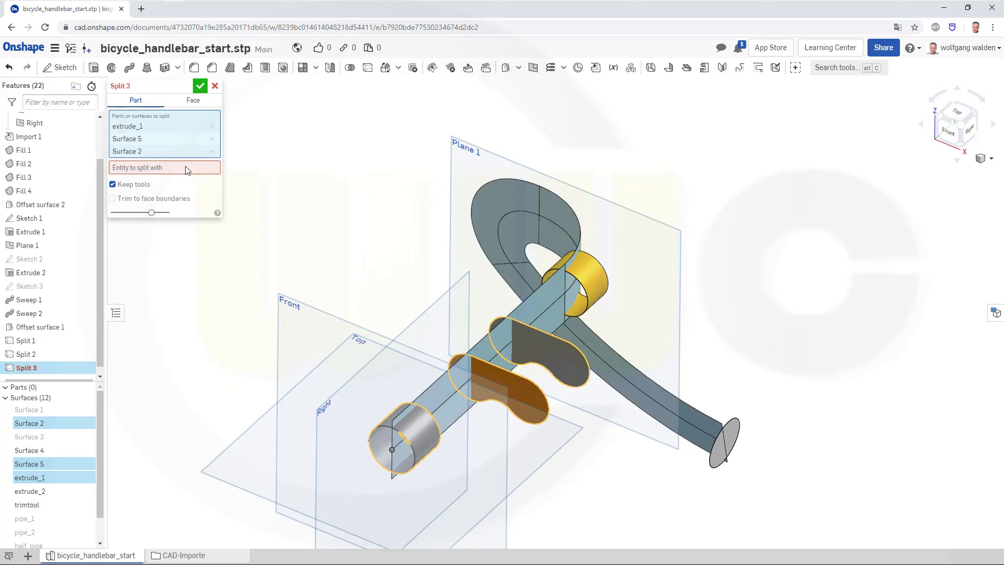
click(187, 168)
click(437, 394)
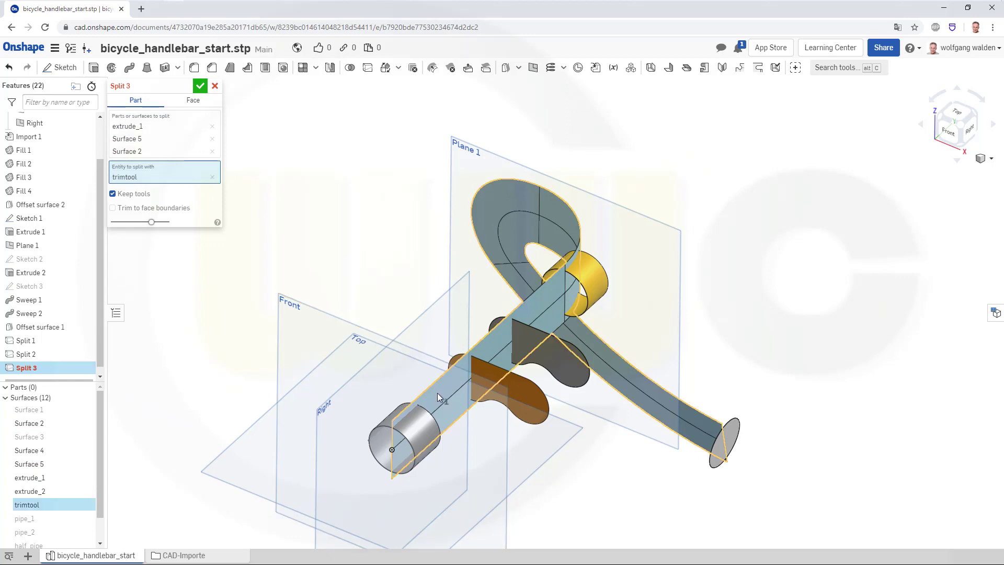
click(200, 85)
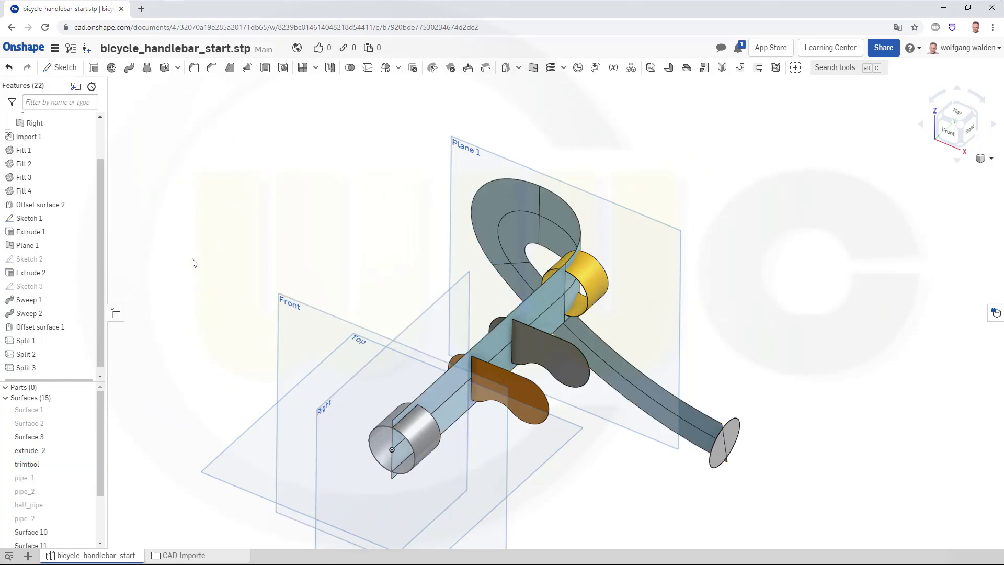
Step: Hide Surface 10, Surface 12 and the first of the two extrude_1 halves
scroll(209, 287, down, 3)
scroll(178, 366, up, 2)
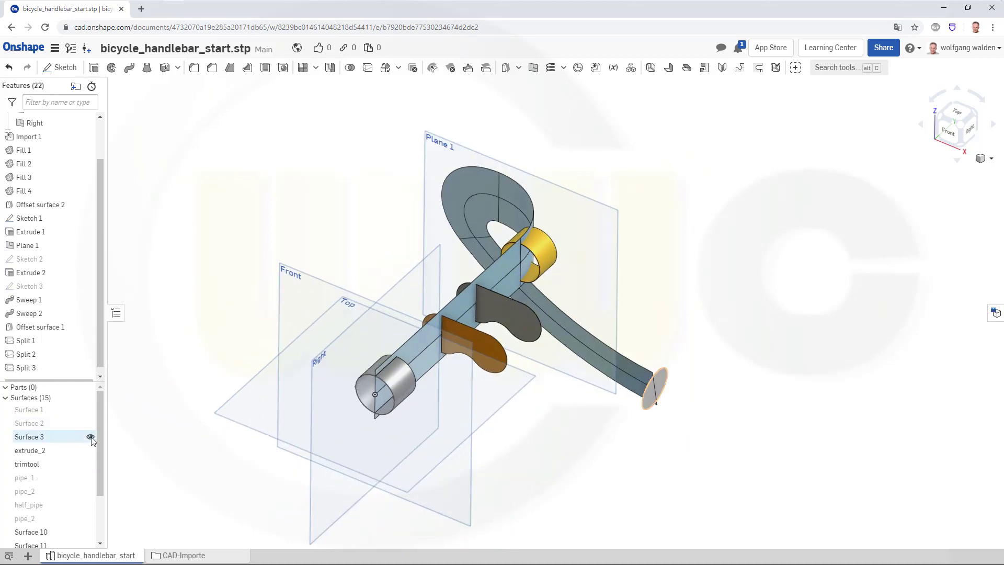
scroll(100, 434, down, 3)
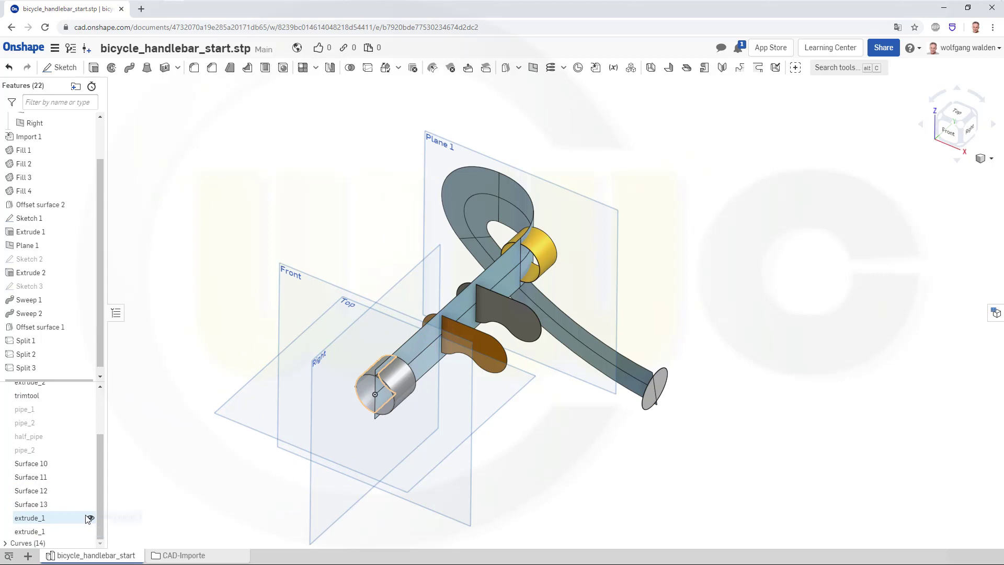
click(90, 463)
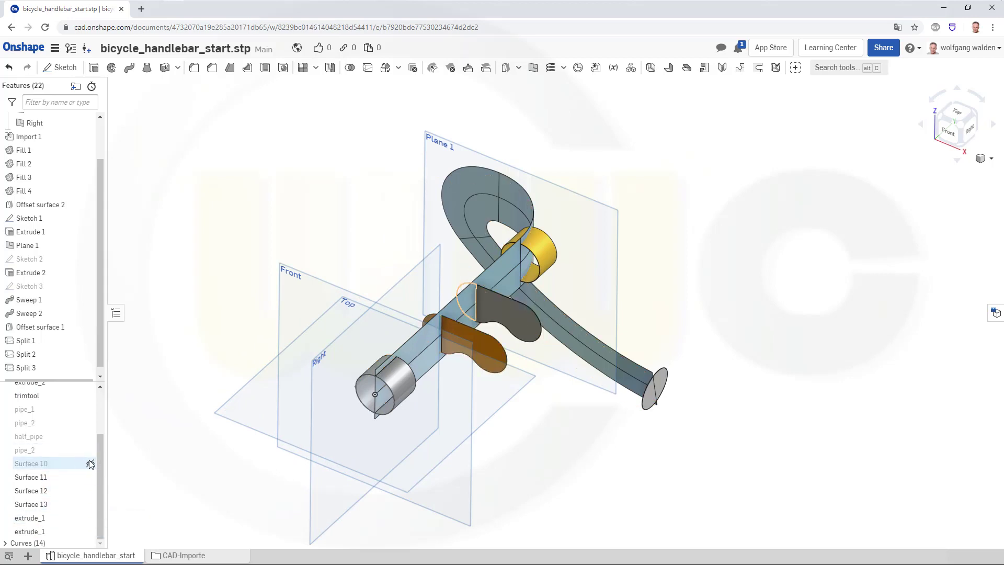
click(93, 493)
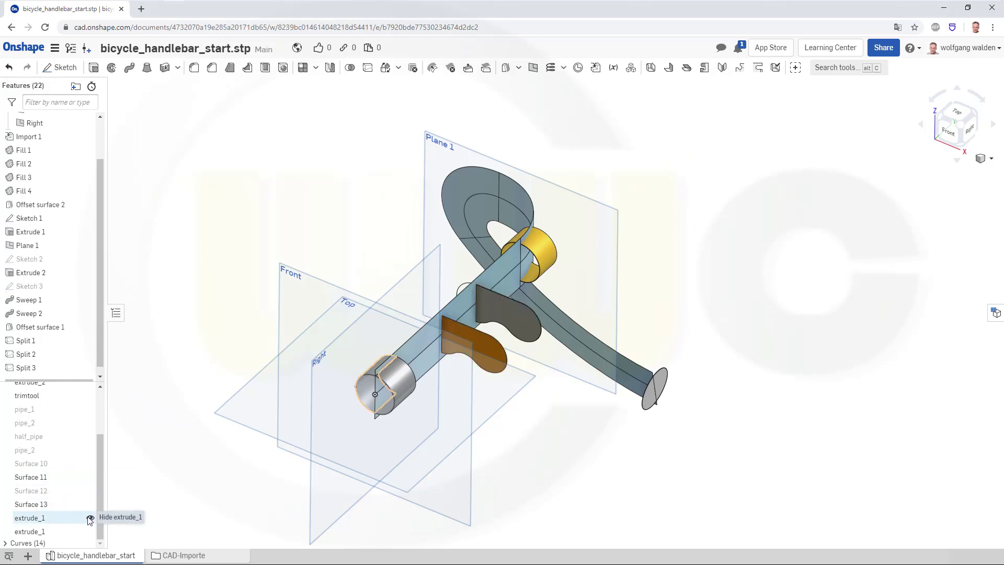
click(90, 517)
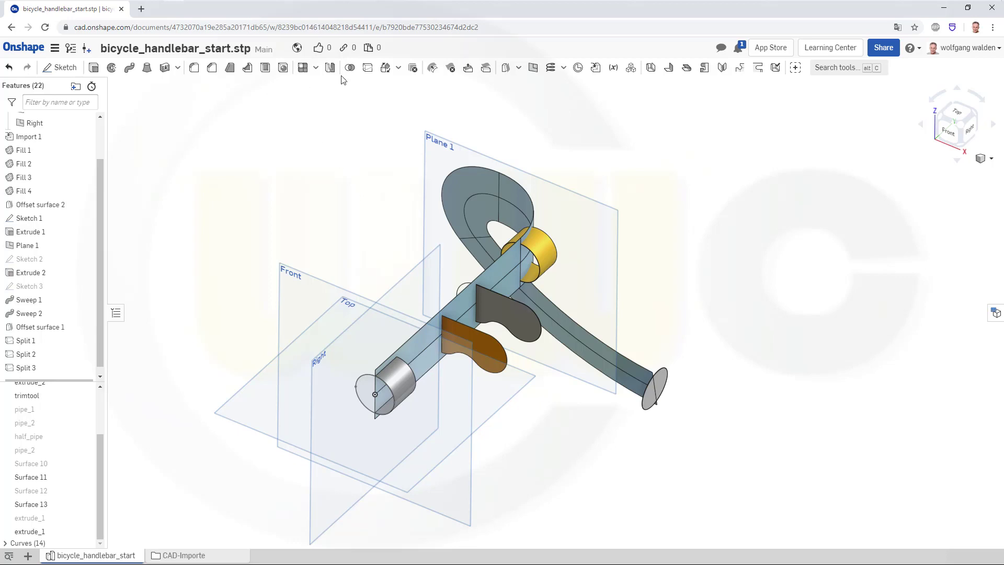
Step: Split the extrude_2 surface with the Right plane, with the option to keep tools enabled
click(367, 68)
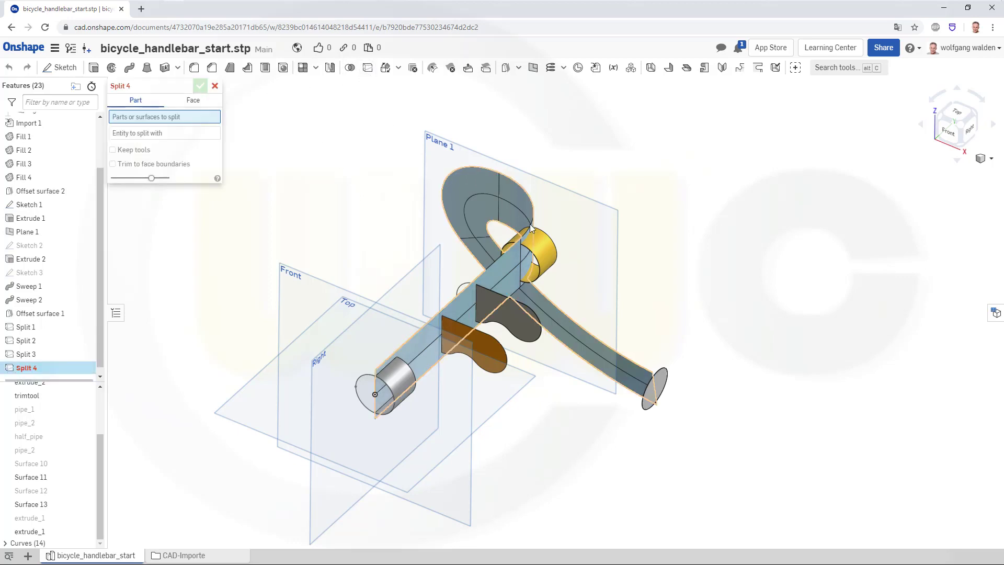
click(538, 246)
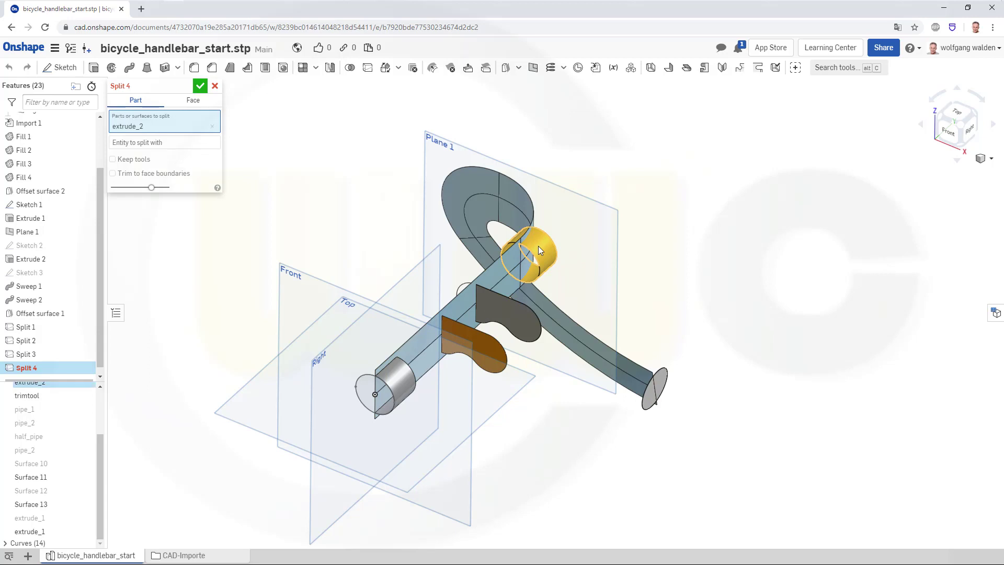
click(199, 147)
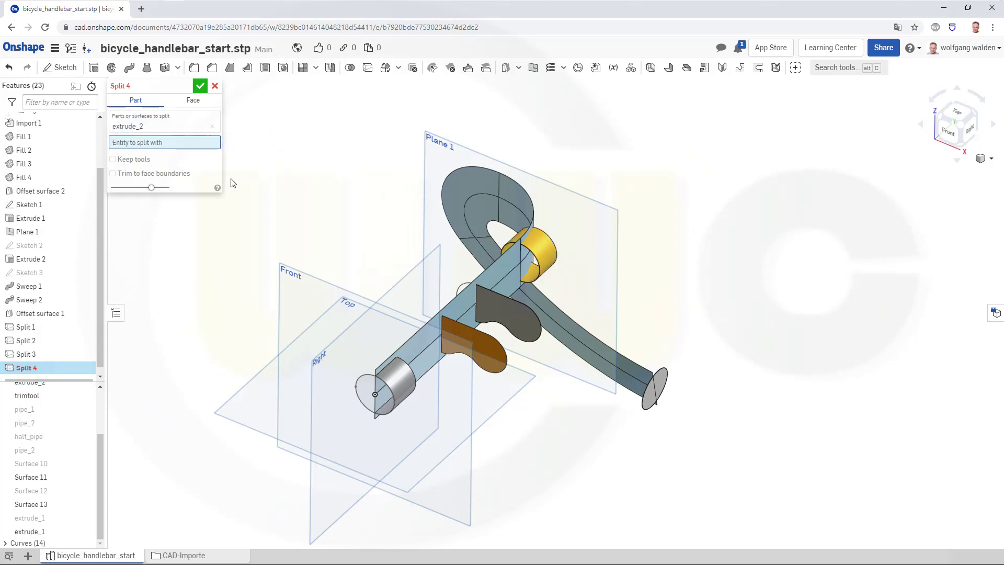
click(412, 280)
click(138, 171)
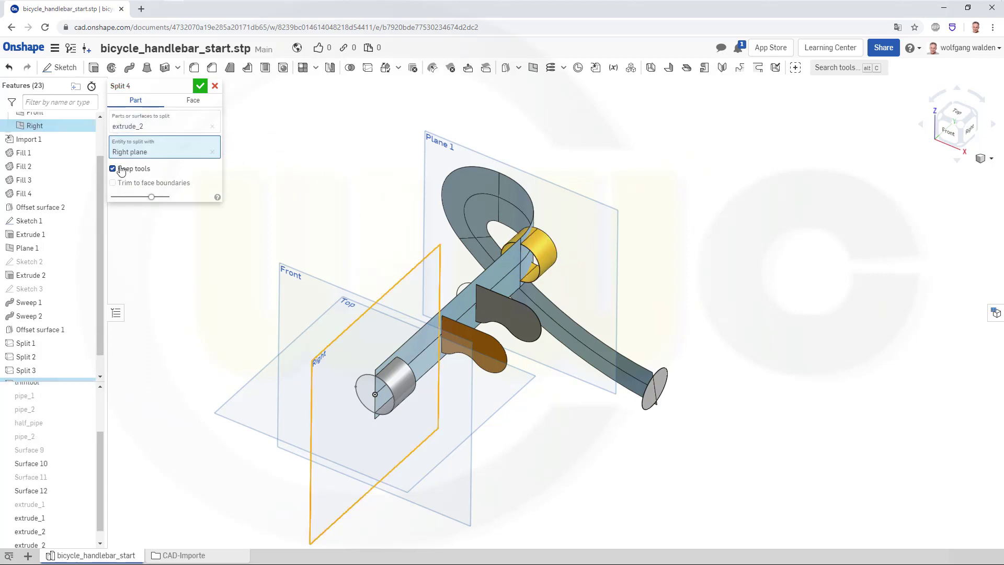
click(200, 86)
Step: Hide the second of the two extrude_2 halves, the one on the same side as the hidden extrude_1 half
scroll(31, 437, down, 1)
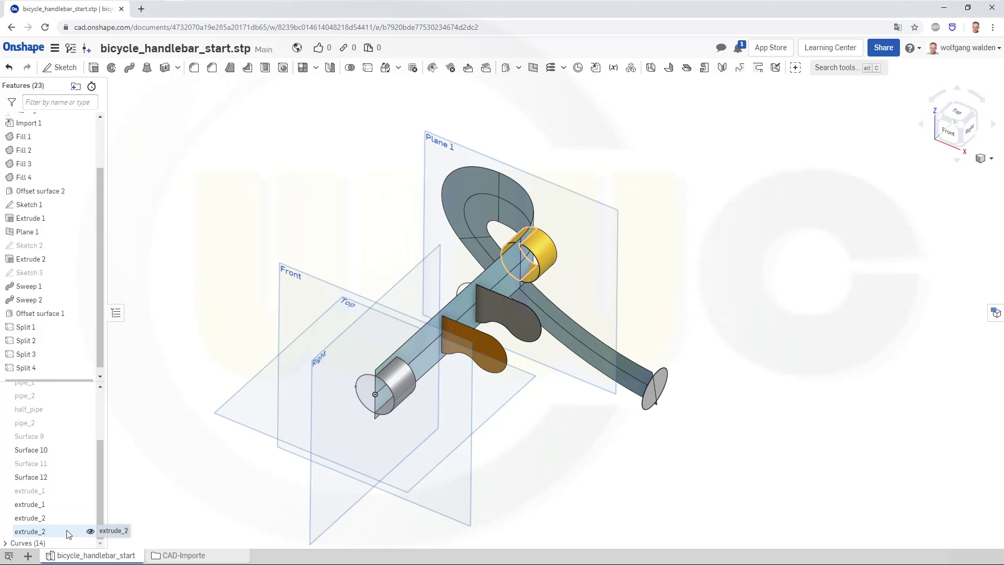
click(91, 531)
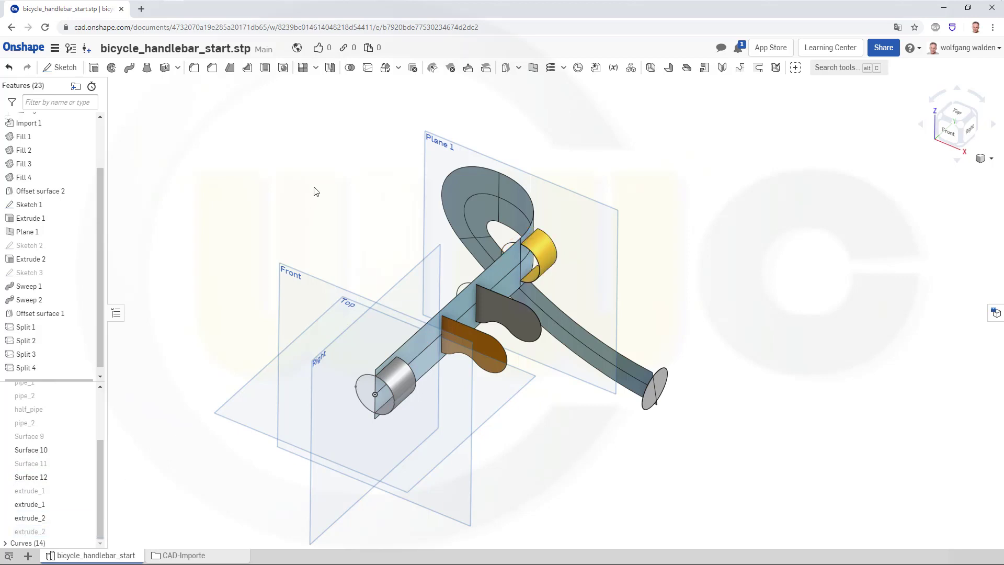
right_drag(650, 288, 632, 277)
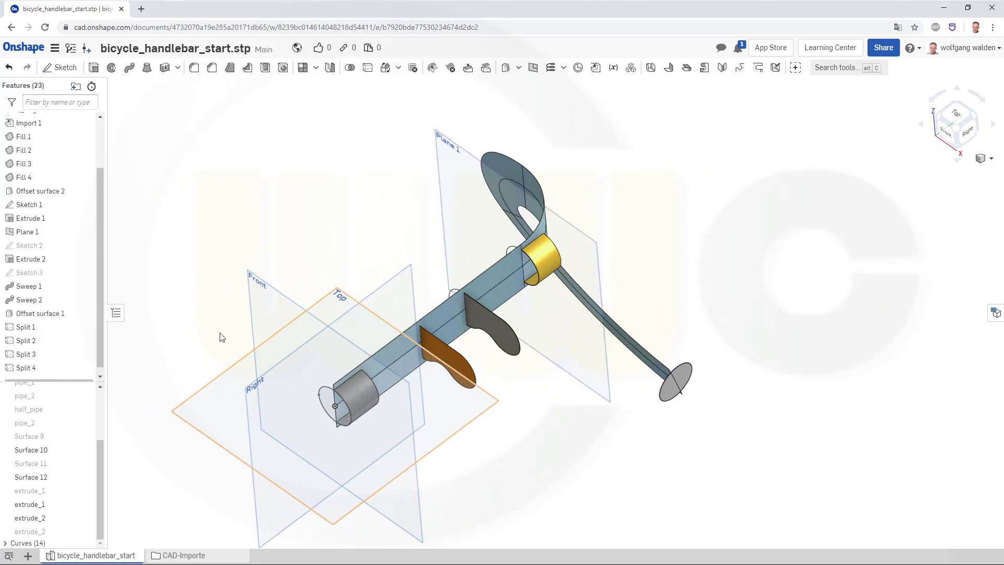
Step: Hide trimtool and show the half_pipe surface
drag(103, 467, 104, 423)
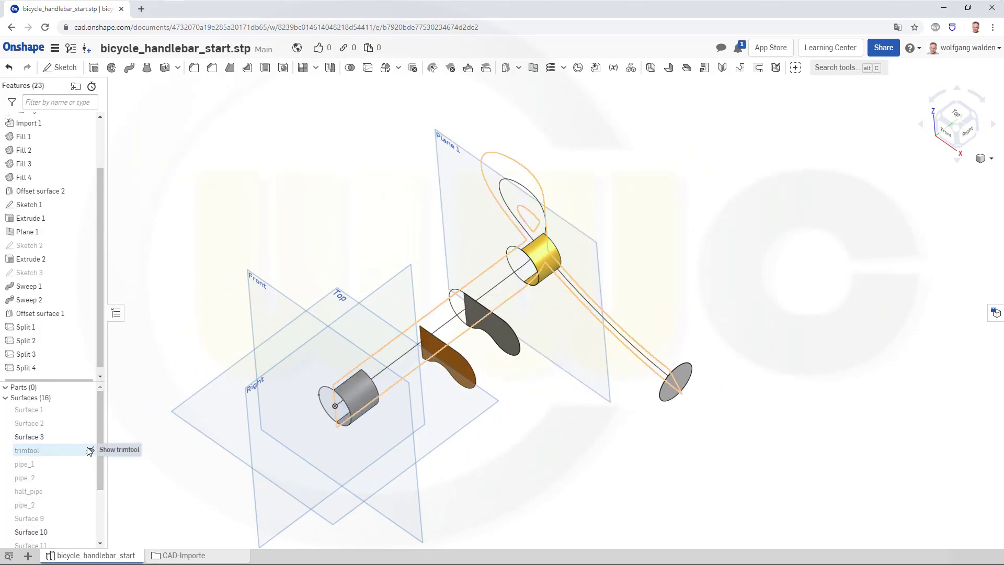
scroll(187, 304, down, 1)
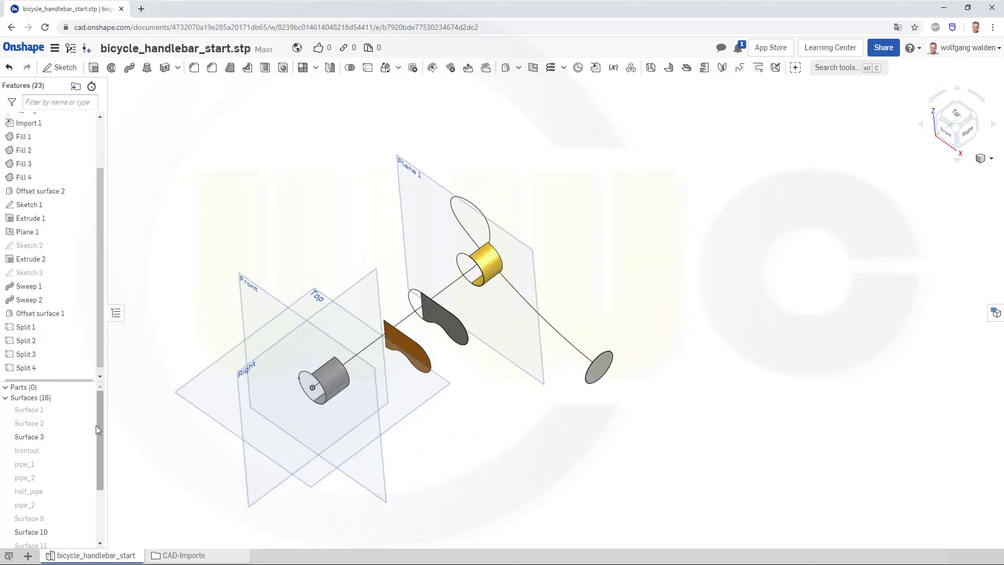
click(91, 491)
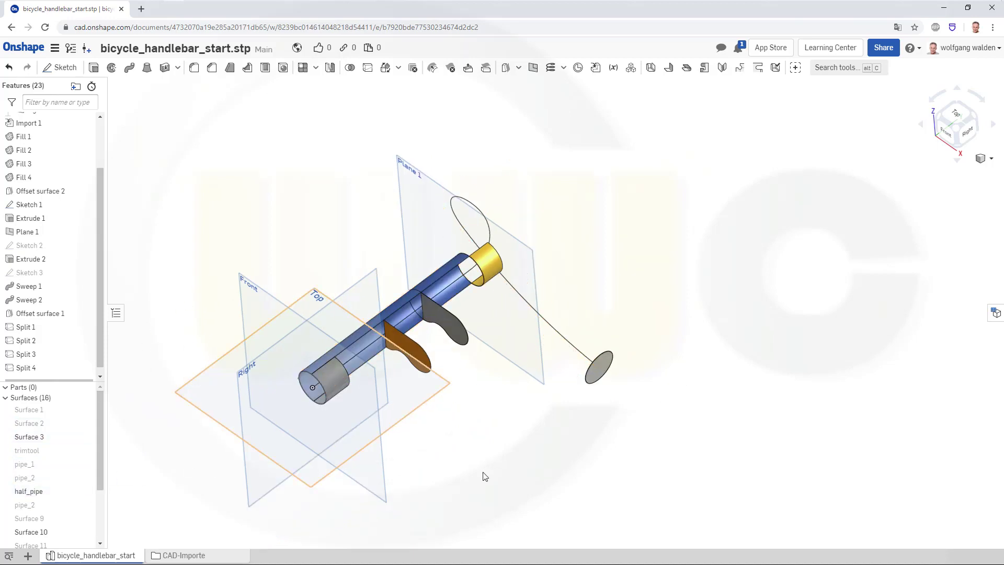
mouse_move(481, 474)
right_down()
mouse_move(497, 463)
mouse_move(448, 454)
mouse_move(453, 470)
mouse_move(482, 457)
right_up()
scroll(400, 435, up, 3)
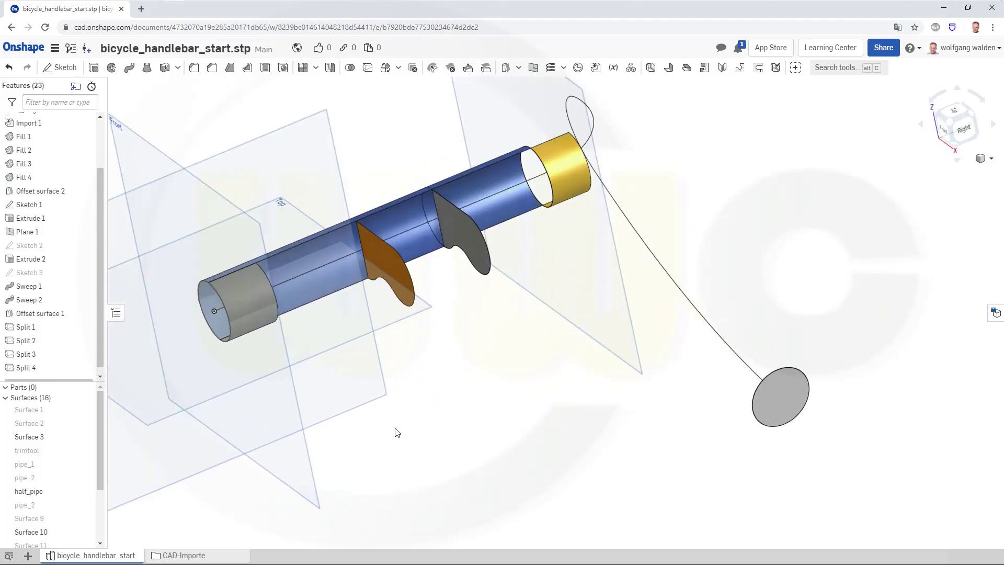
right_drag(433, 411, 425, 412)
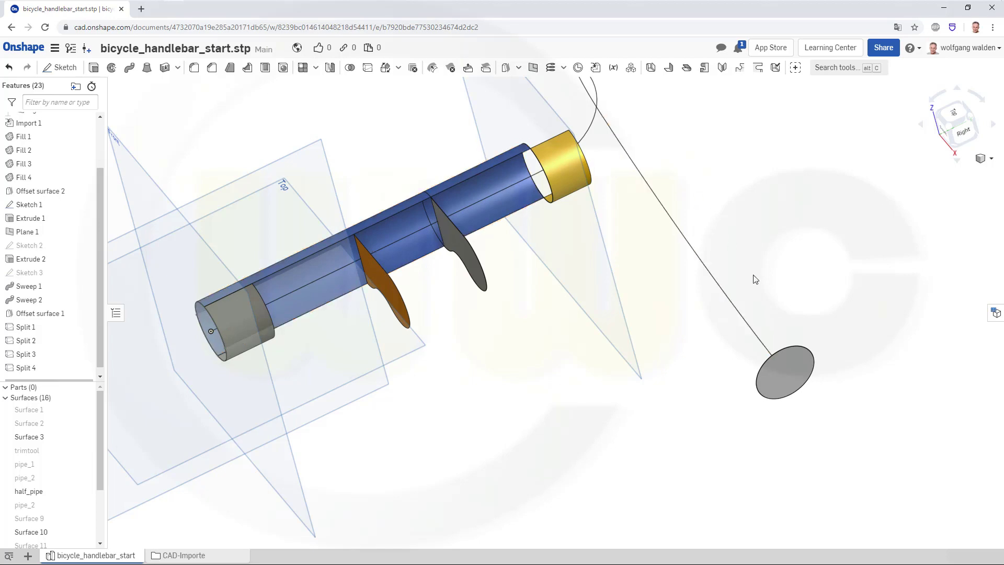
Step: Show trimtool and split Surface 3, the disc at the handlebar's end, with it without keeping the tool
right_drag(755, 279, 806, 398)
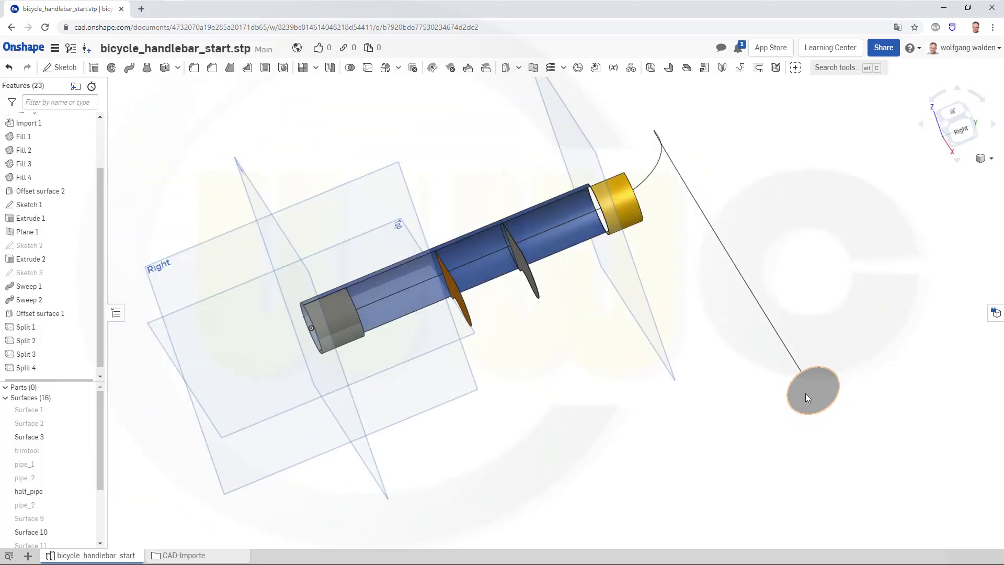
scroll(63, 465, down, 3)
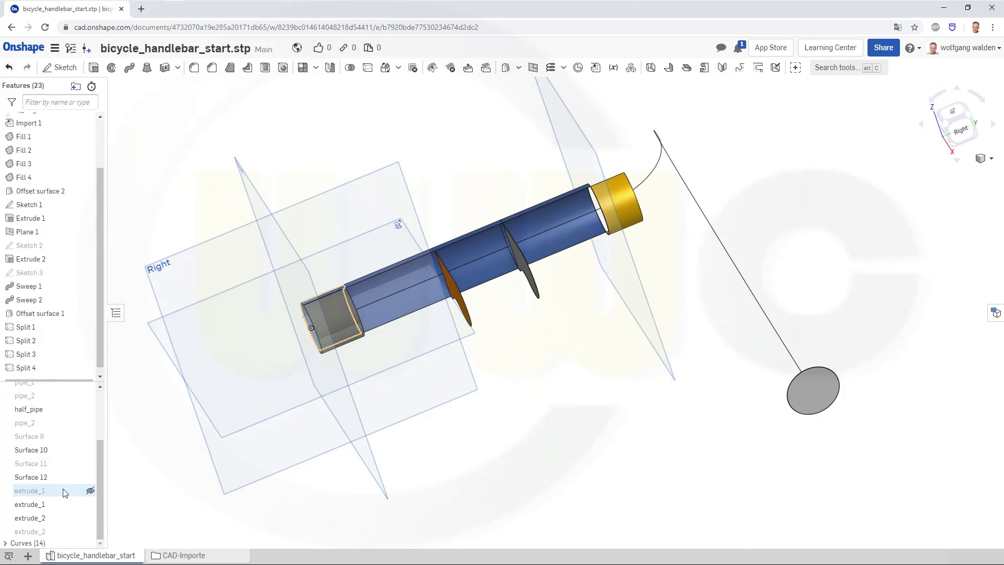
scroll(57, 486, up, 3)
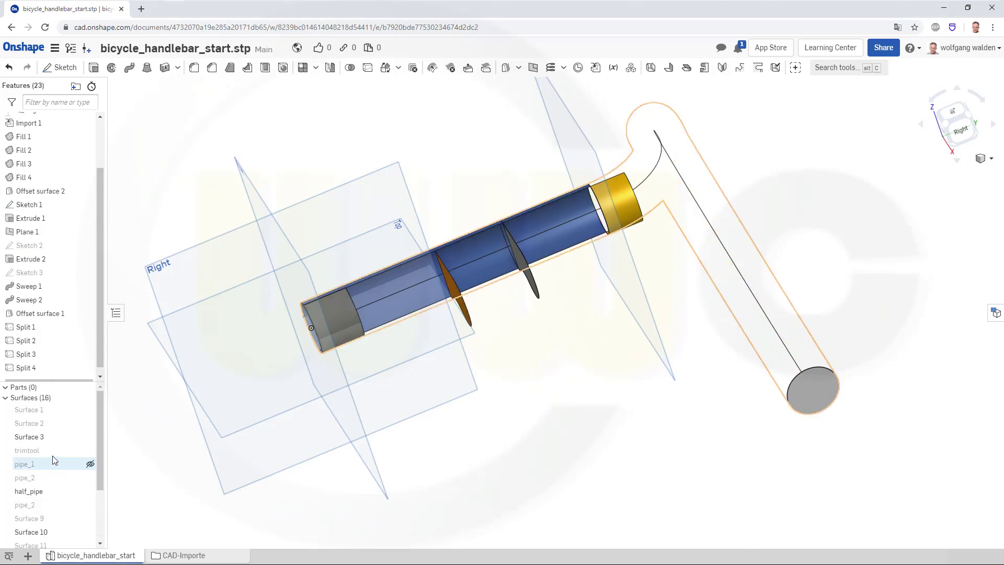
click(90, 450)
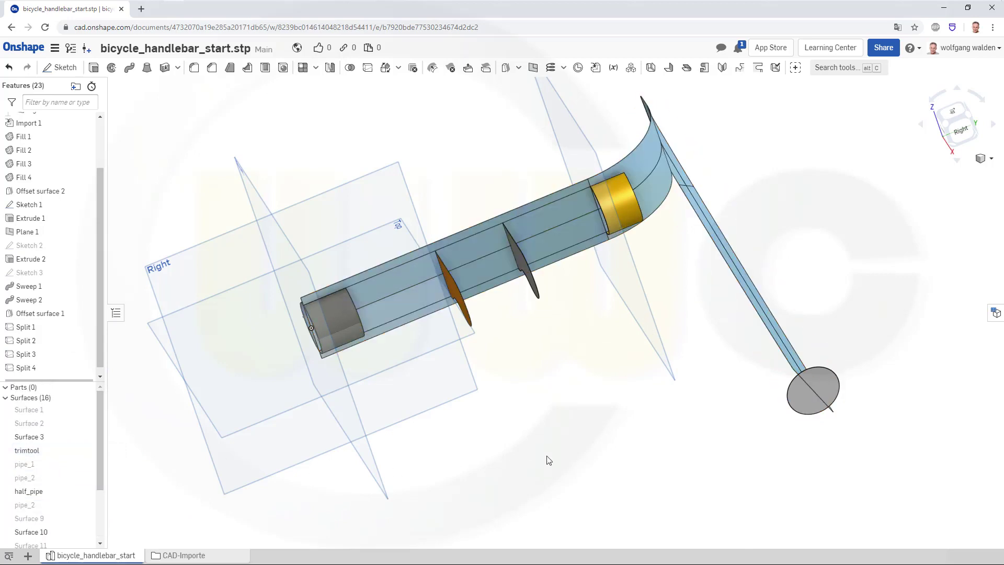
click(368, 67)
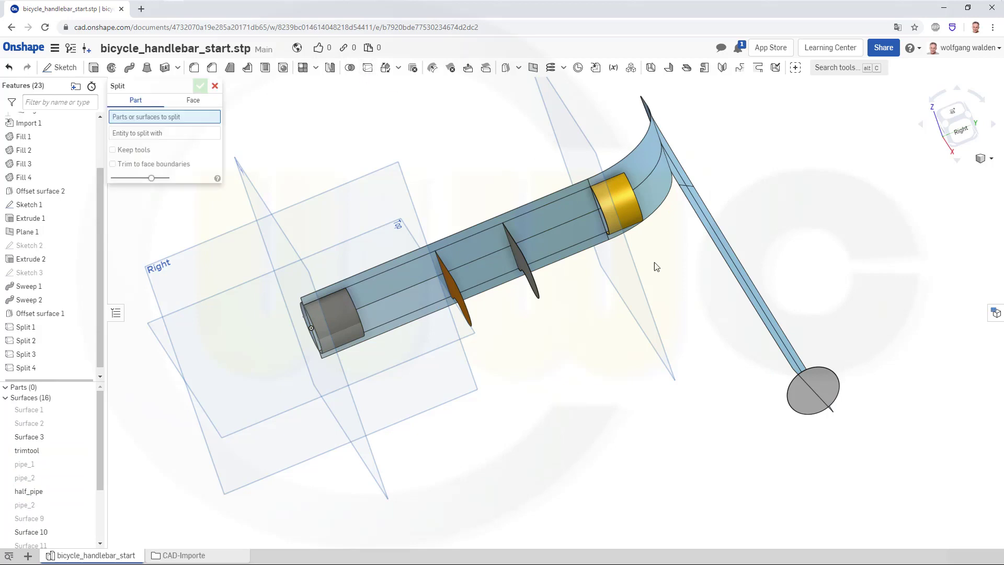
click(804, 403)
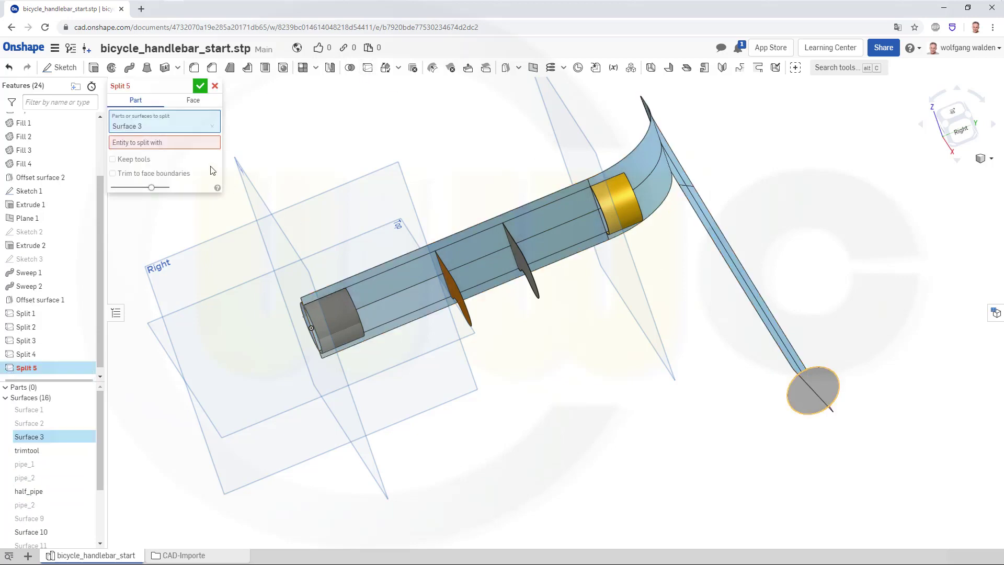
click(188, 148)
click(577, 205)
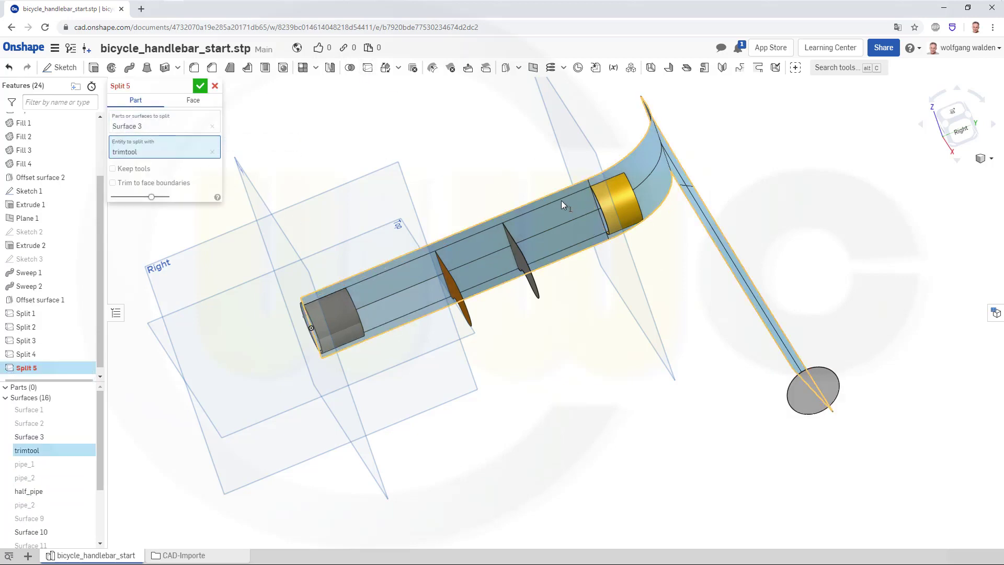
click(201, 86)
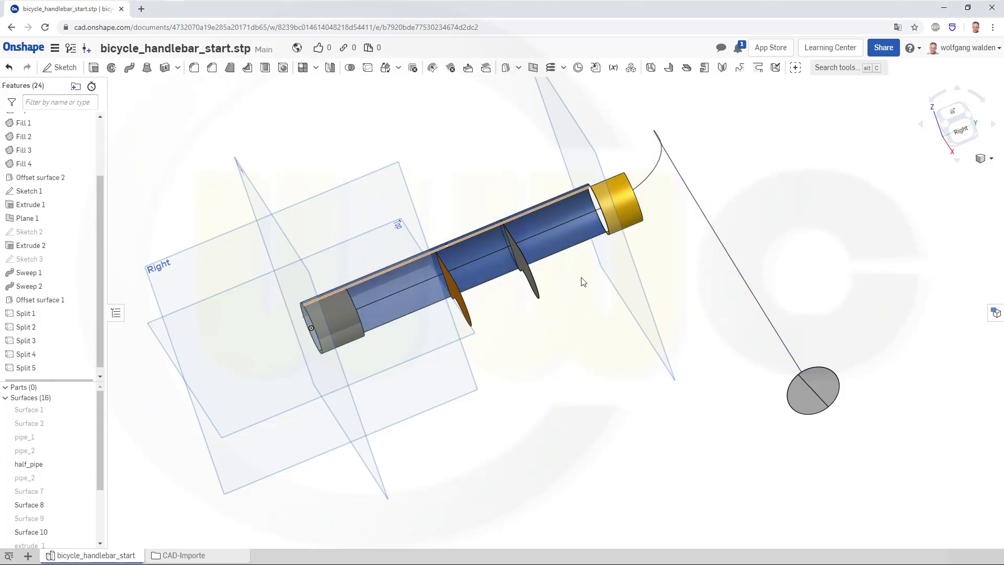
Step: Hide Surface 16, one half of the split end disc, and return to the isometric view
right_click(802, 400)
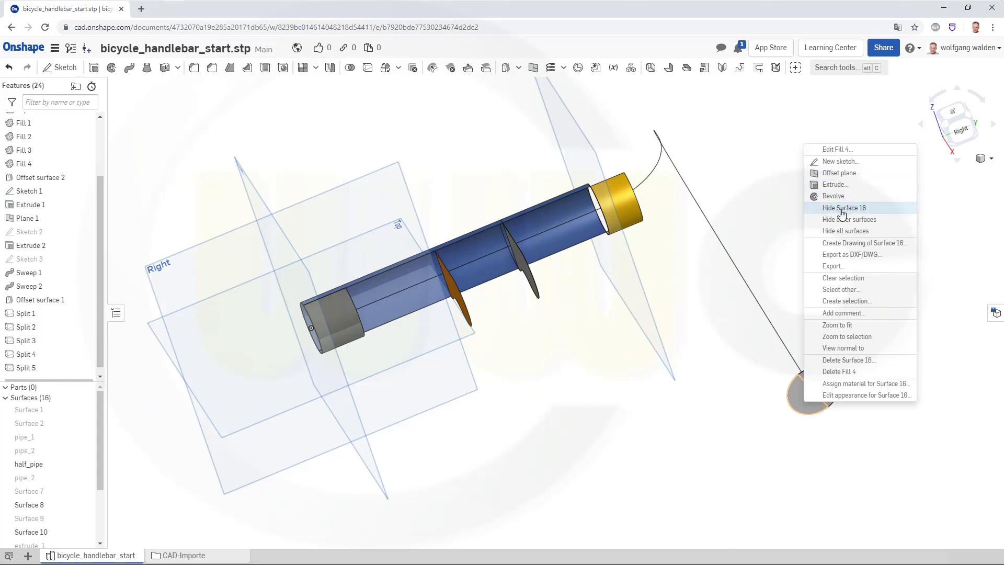
click(824, 207)
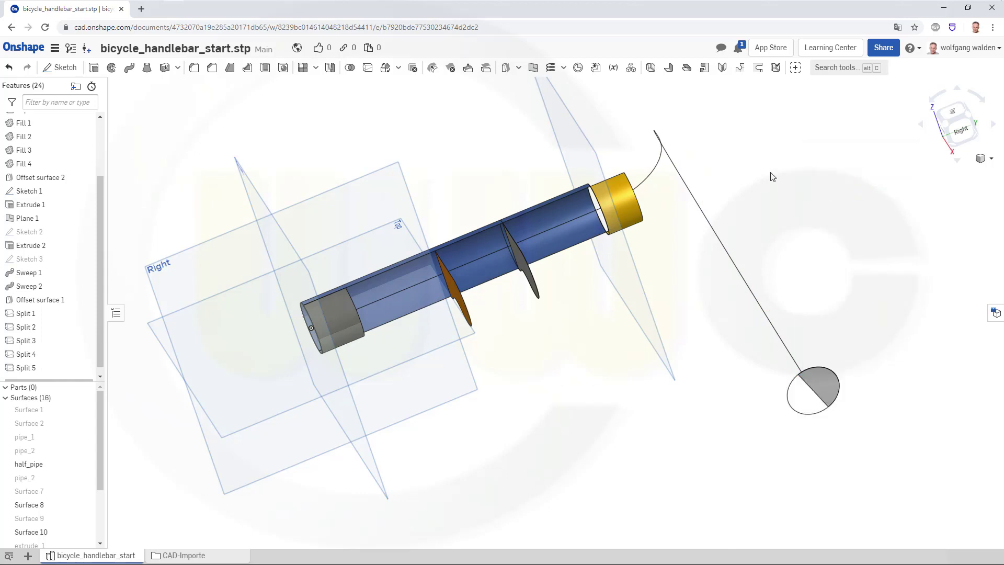
key(shift+7)
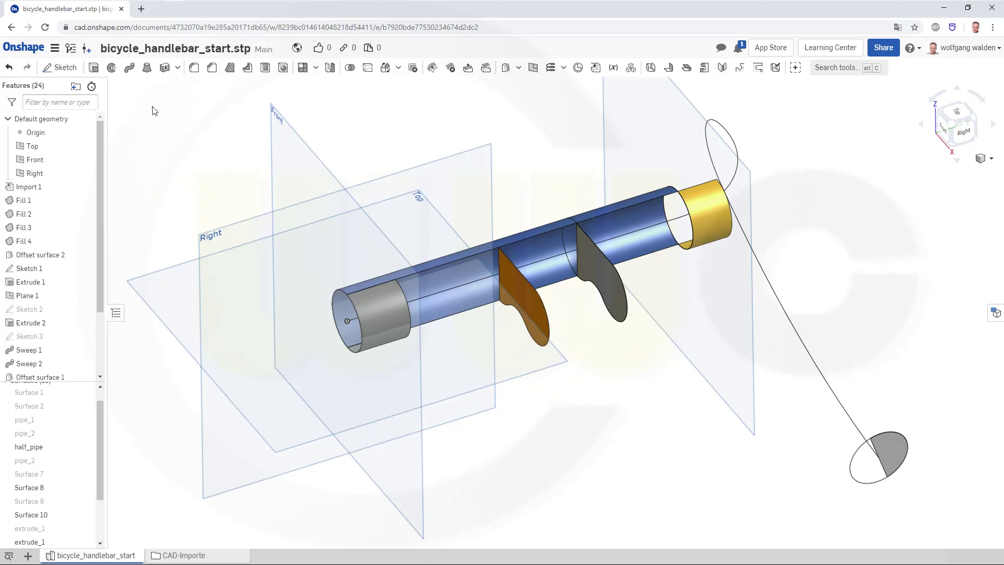
click(146, 68)
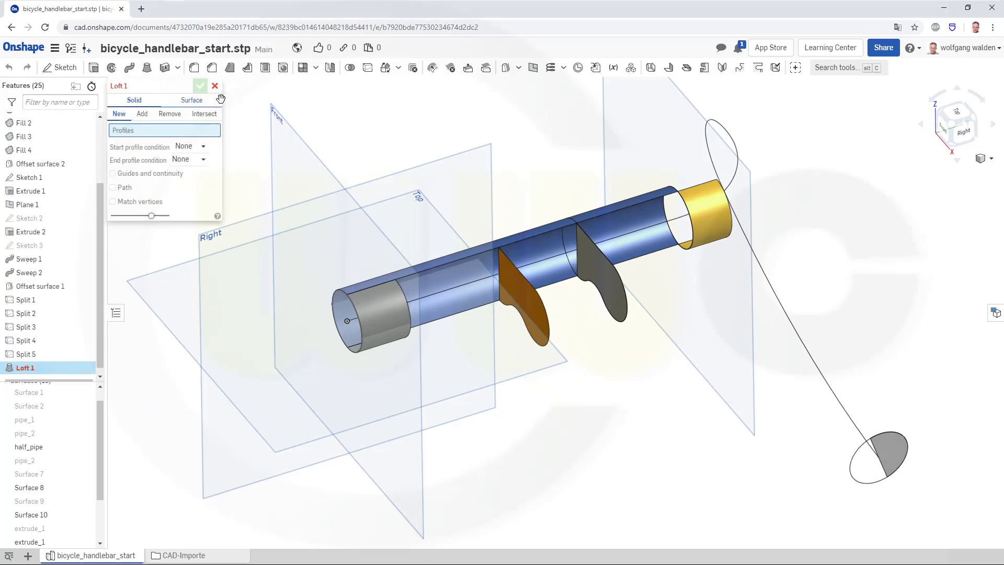
click(206, 103)
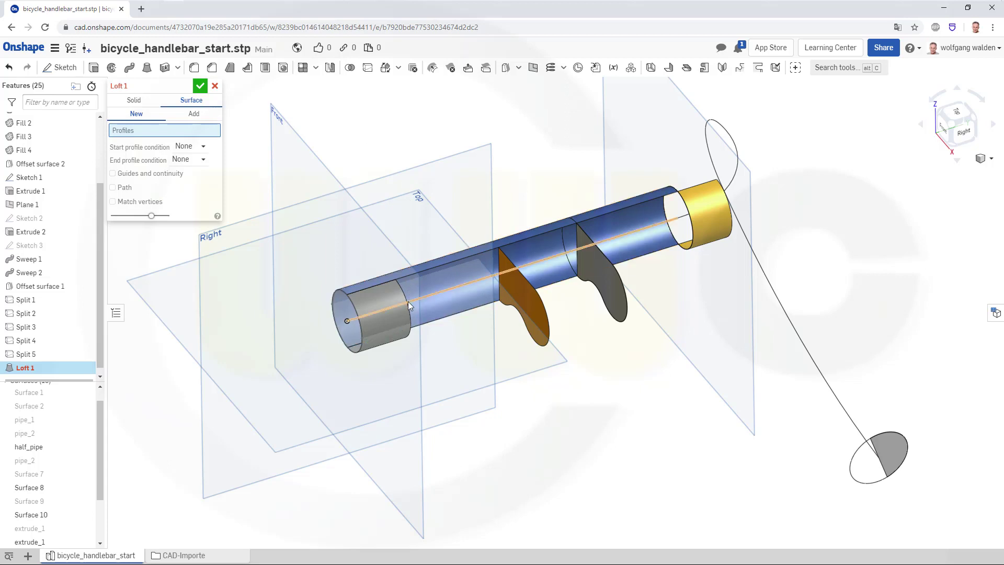
click(214, 86)
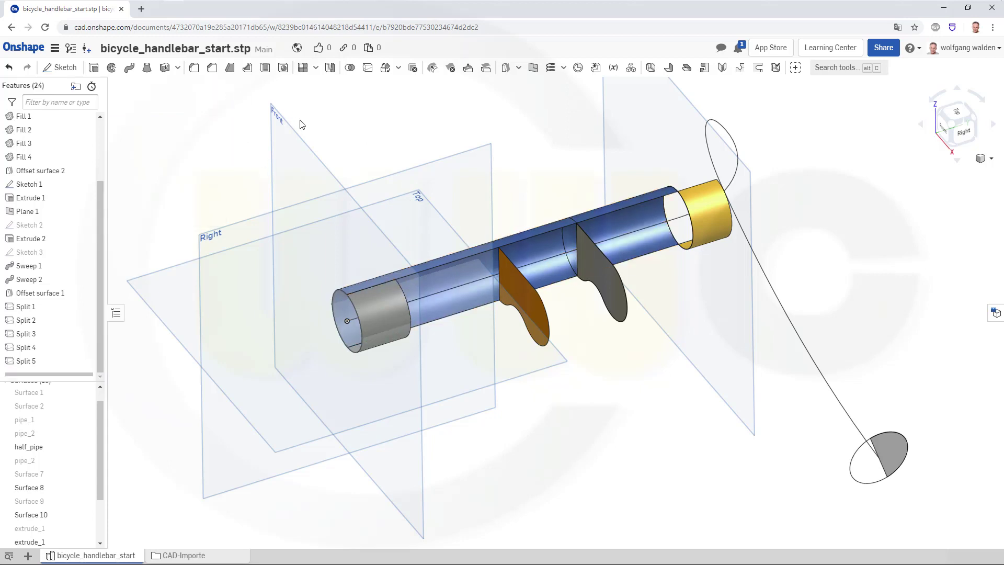
Step: Hide all planes and begin a new surface loft with the inner end edge of the extrude_1 half as first profile
right_click(306, 144)
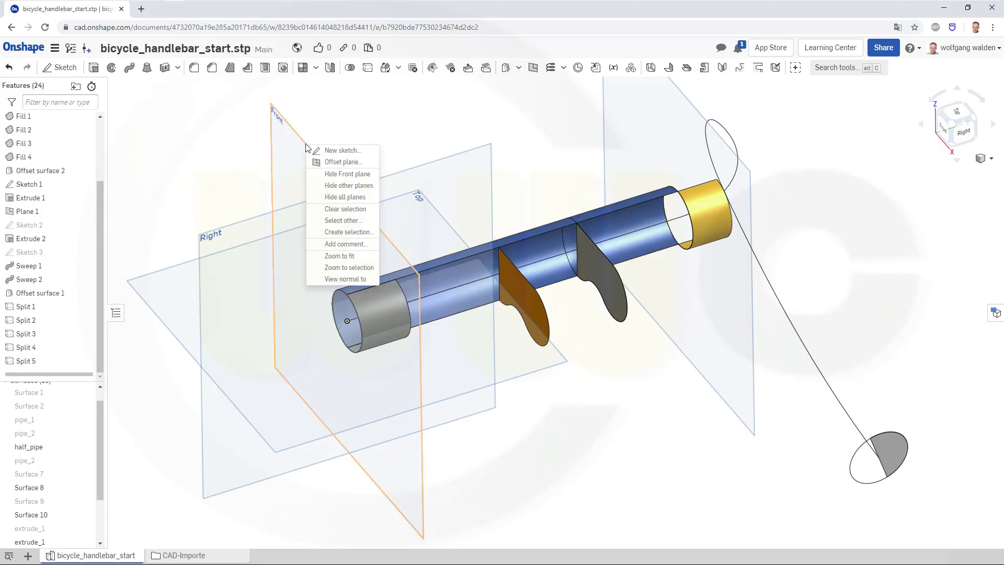
click(350, 201)
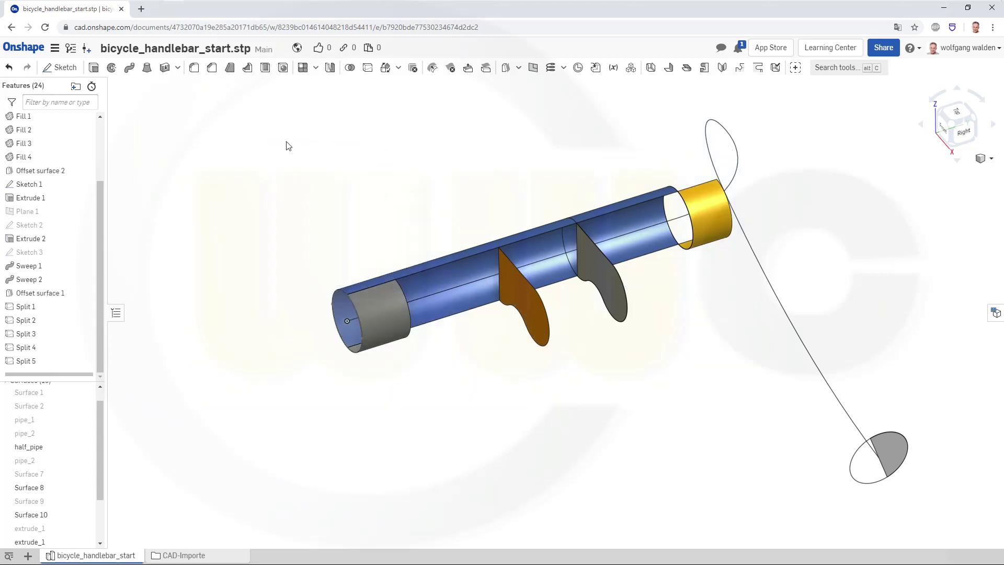
click(147, 67)
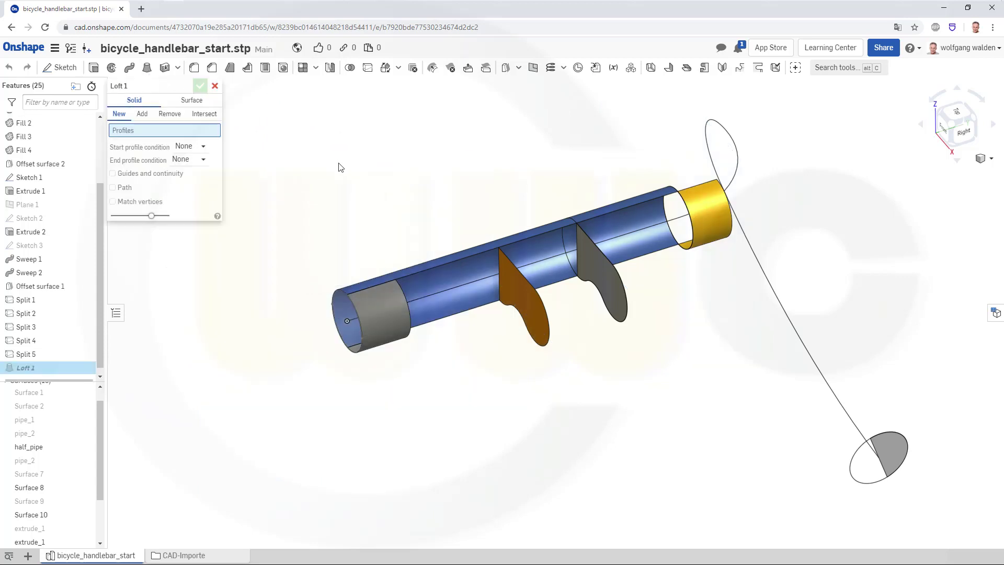
click(193, 101)
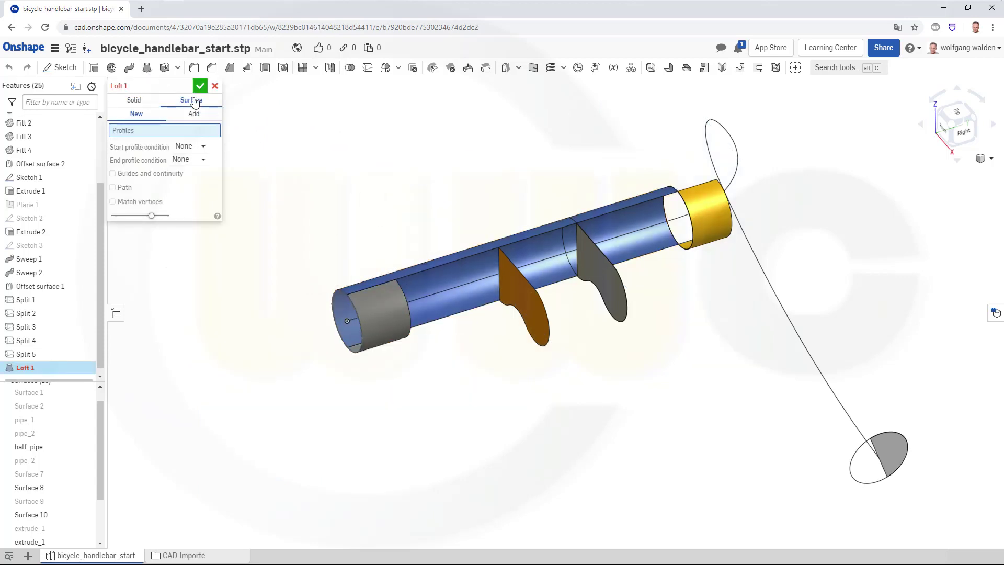
click(405, 296)
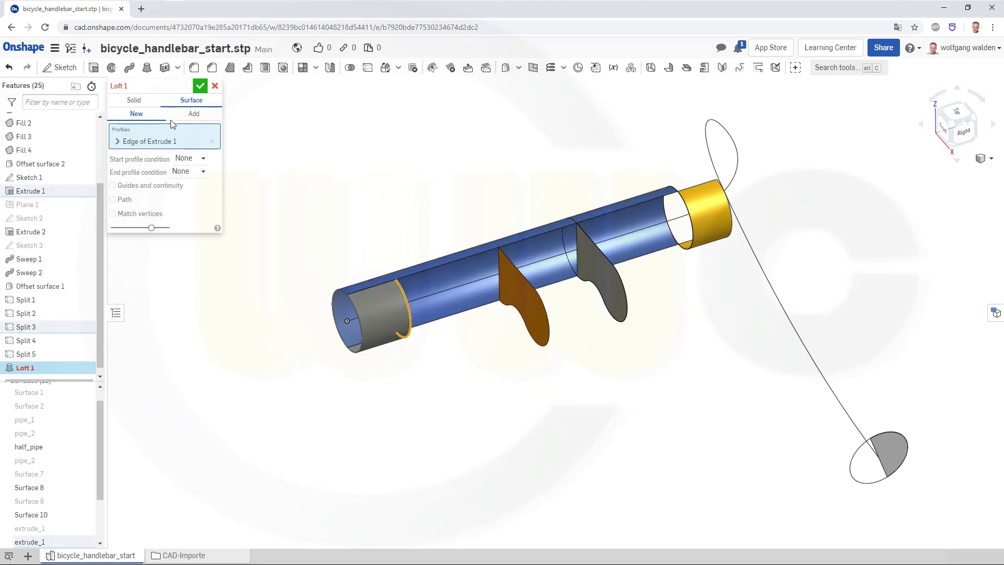
click(144, 115)
Step: Define the loft's second profile from four connected edges along the outer contour of the orange Surface 10
click(523, 277)
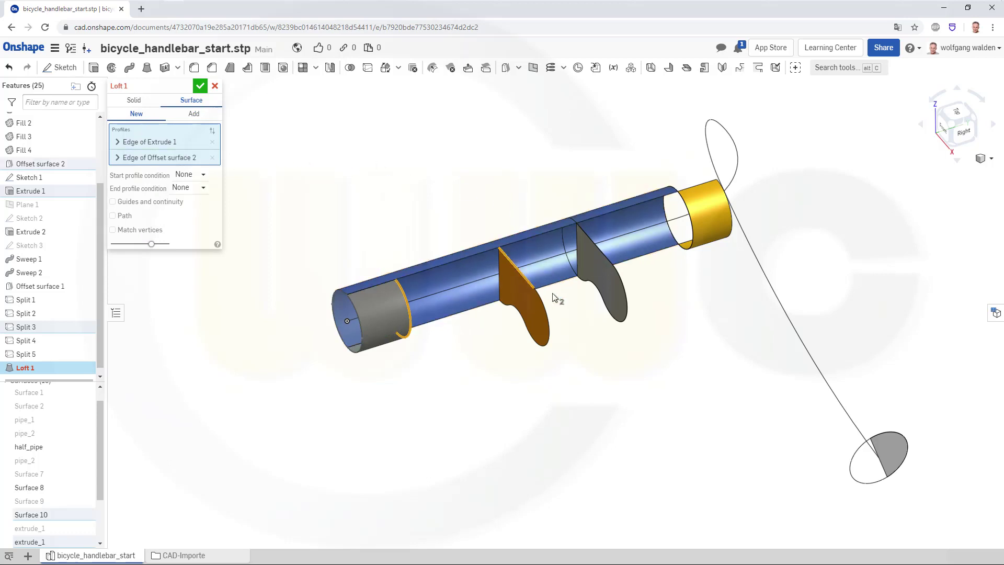
click(119, 160)
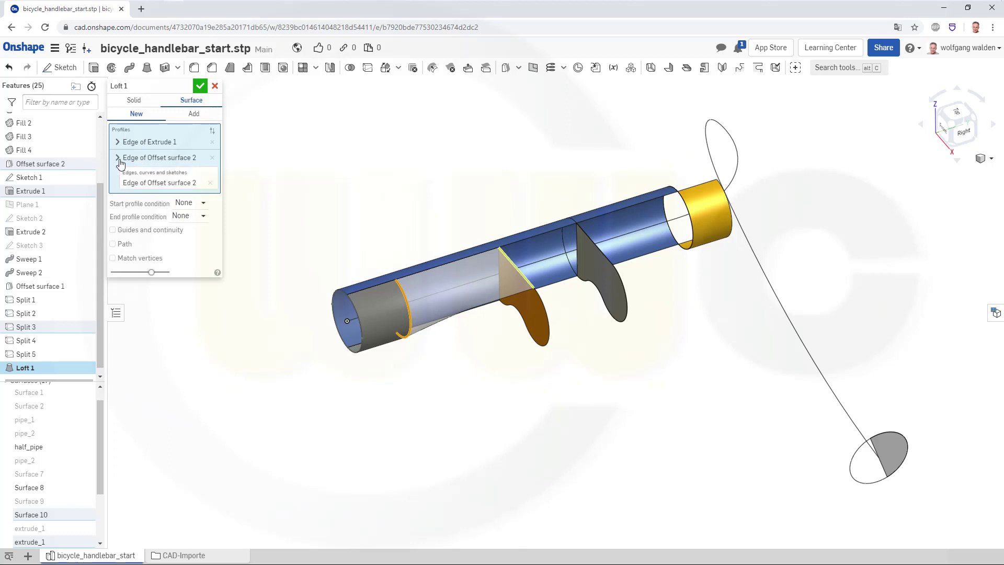
click(168, 183)
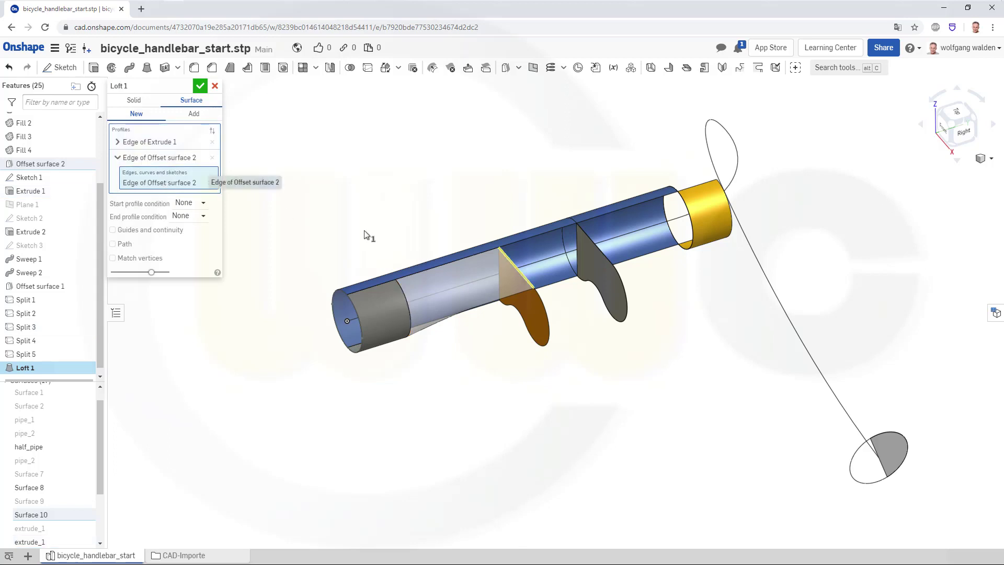
click(544, 304)
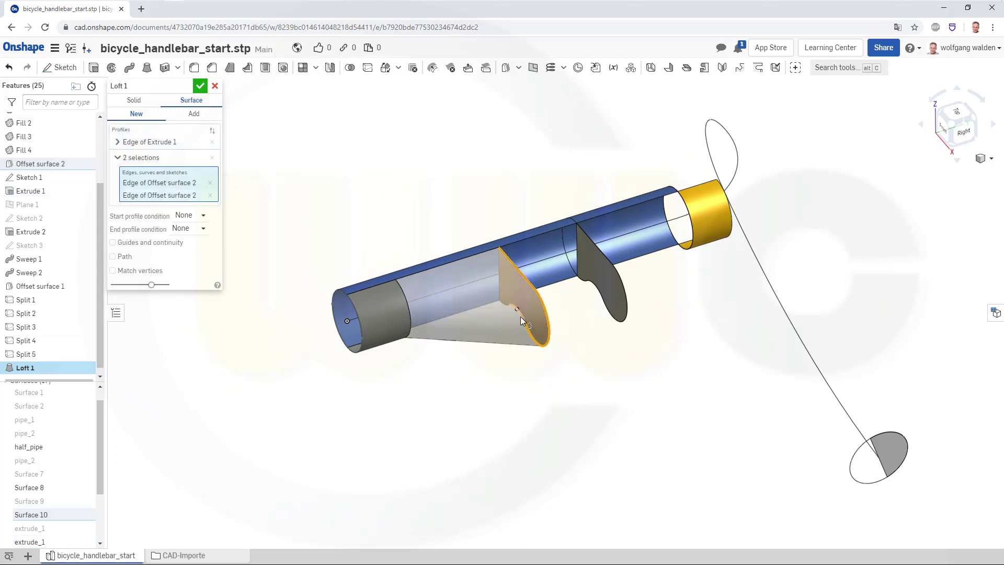
click(519, 316)
scroll(496, 321, down, 2)
scroll(501, 311, up, 5)
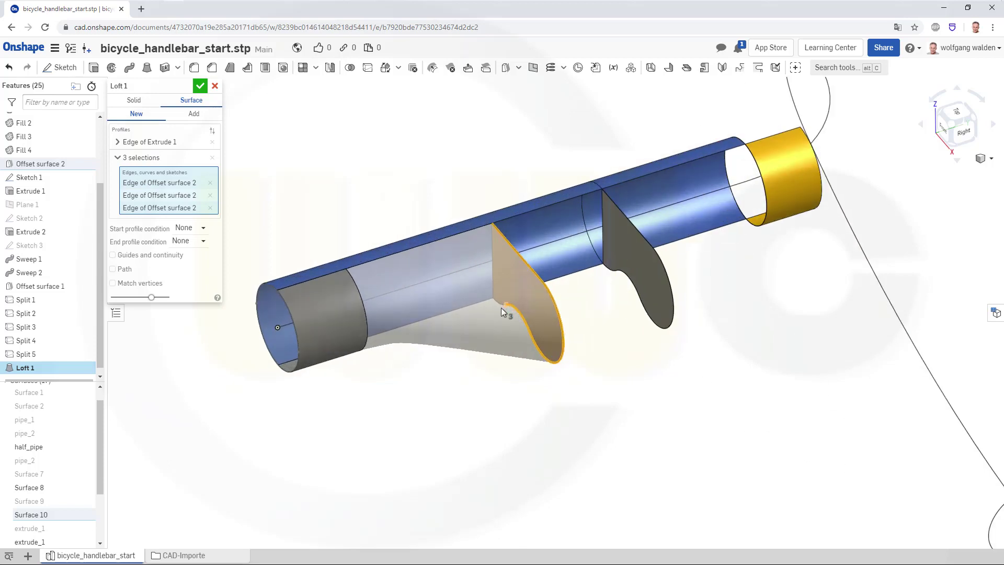
scroll(486, 309, up, 1)
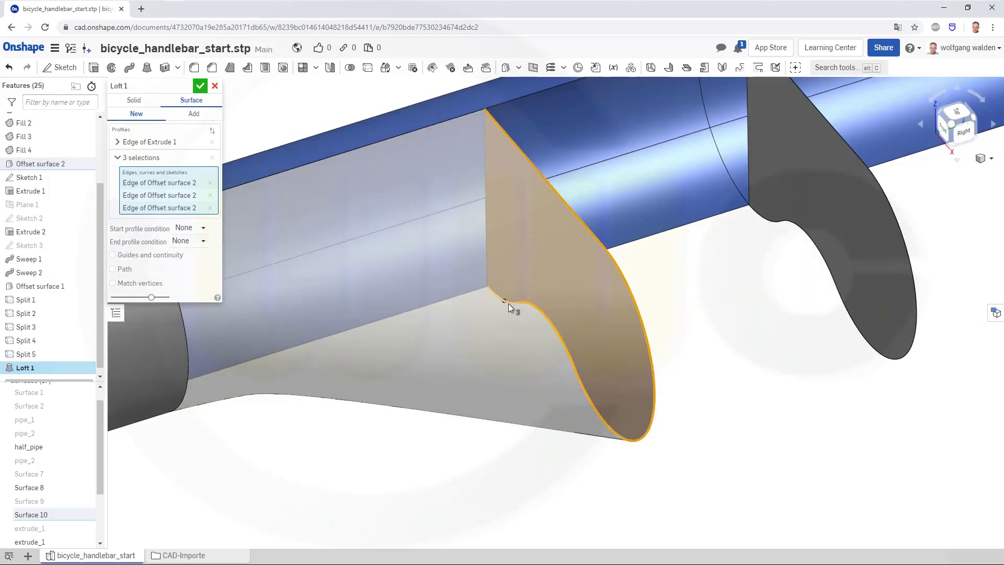
click(508, 305)
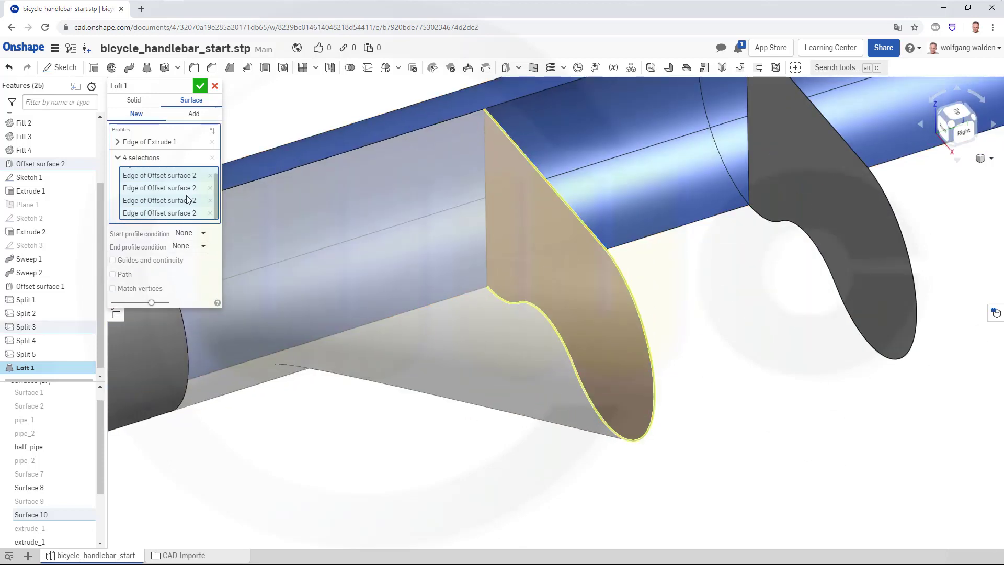
click(118, 158)
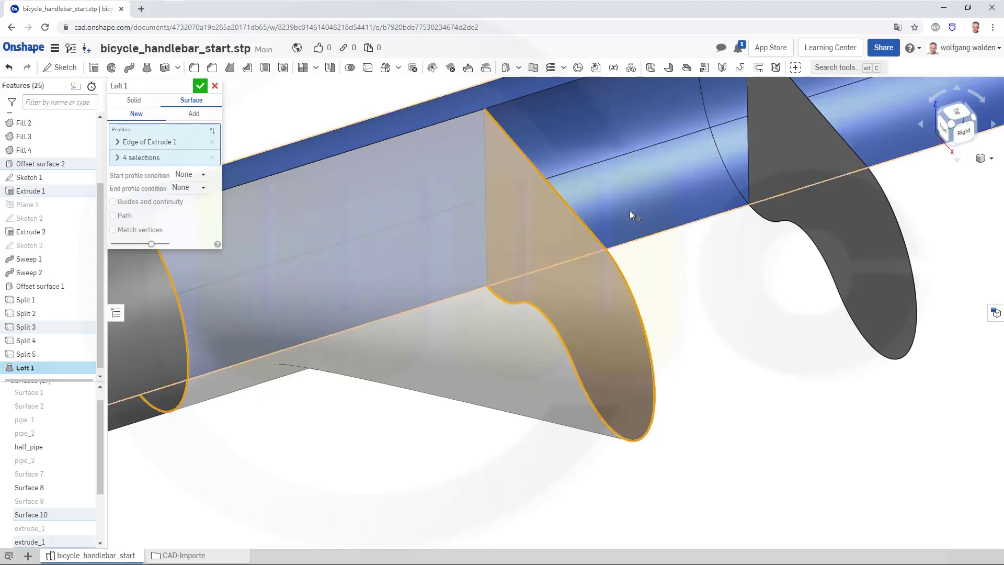
Step: Start the loft's third profile with the upper straight edge and adjoining outer curved edge of Surface 8 (Fill 2)
scroll(660, 229, down, 5)
scroll(769, 139, down, 2)
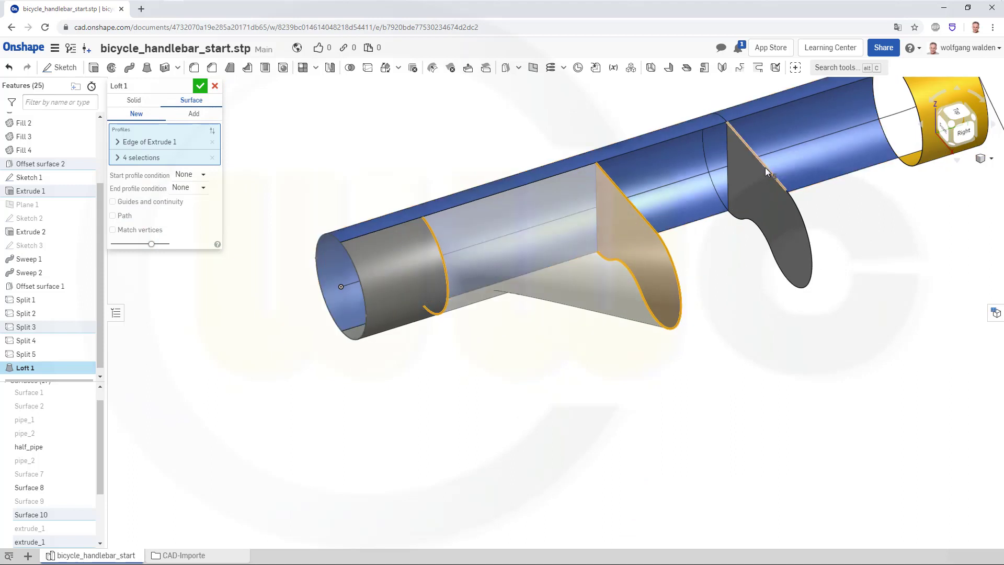
right_click(765, 167)
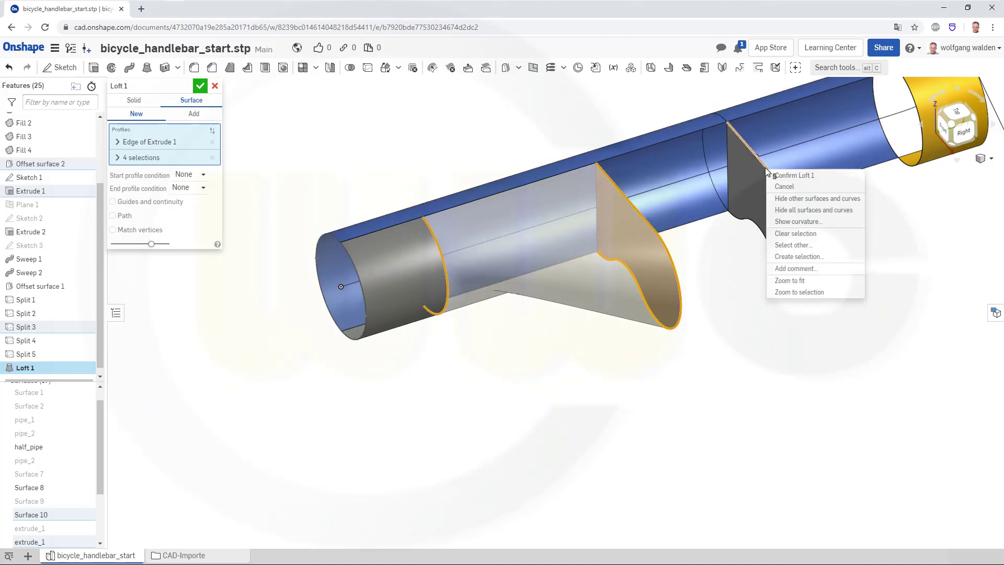
click(793, 245)
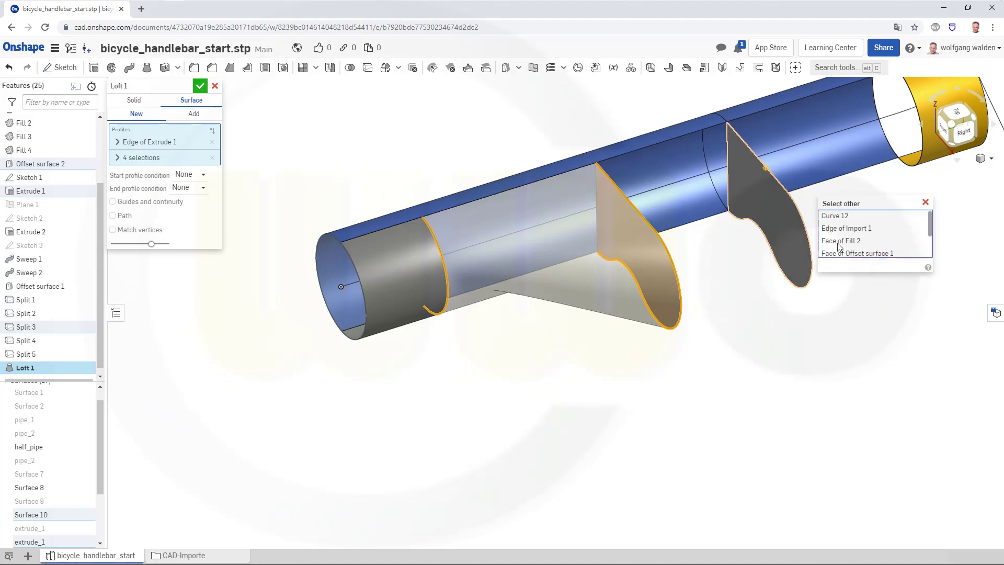
scroll(839, 245, down, 2)
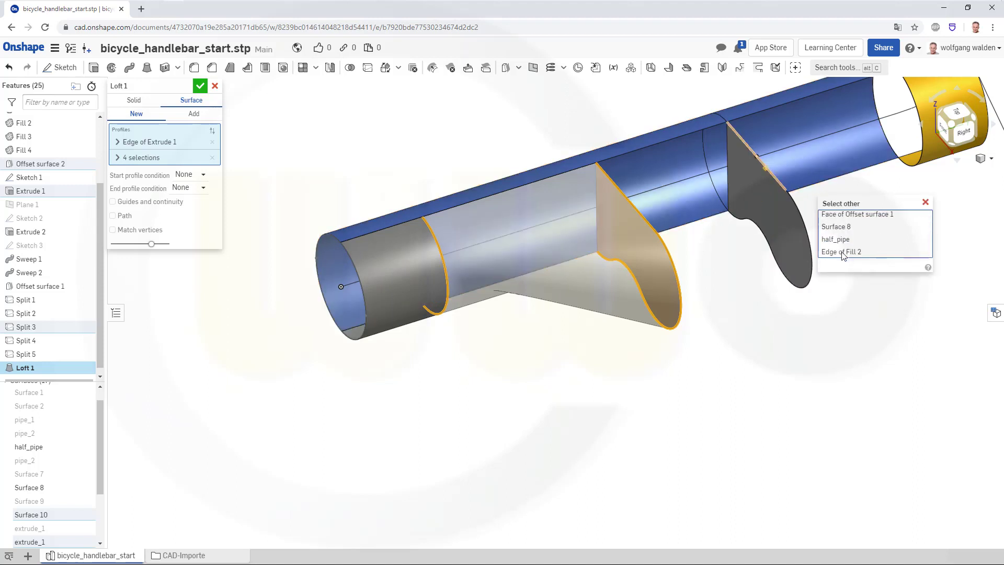
click(841, 252)
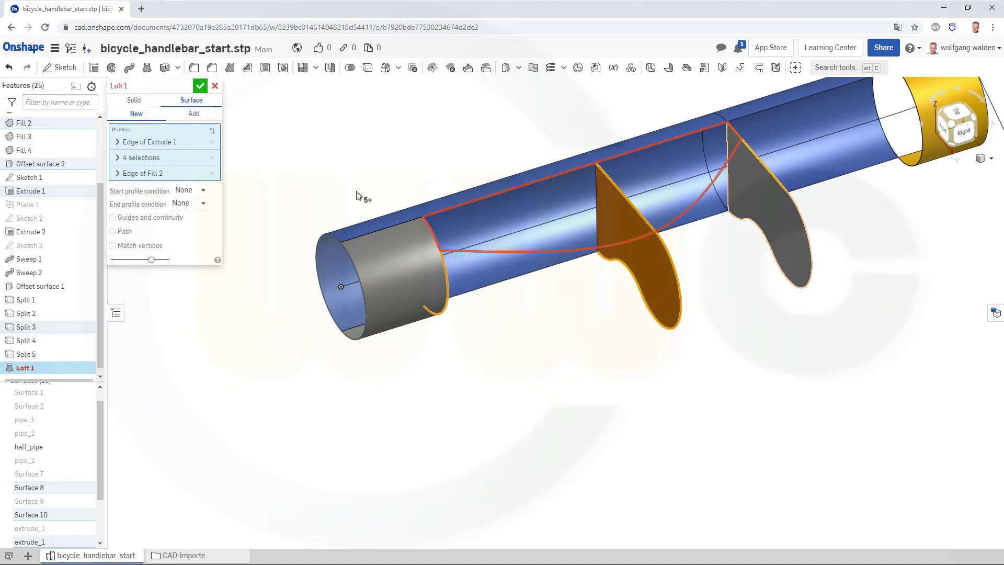
click(118, 175)
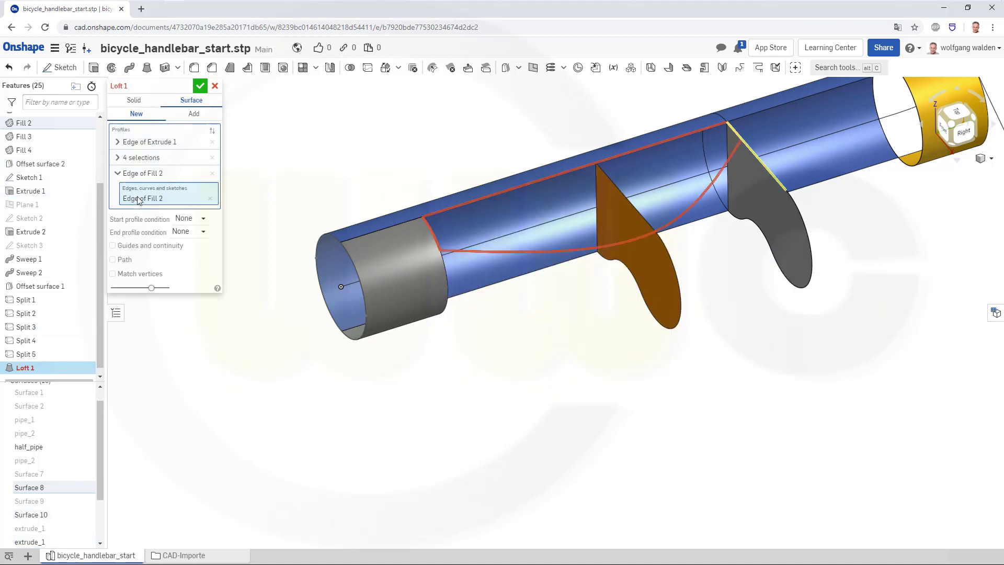
right_click(804, 232)
click(840, 309)
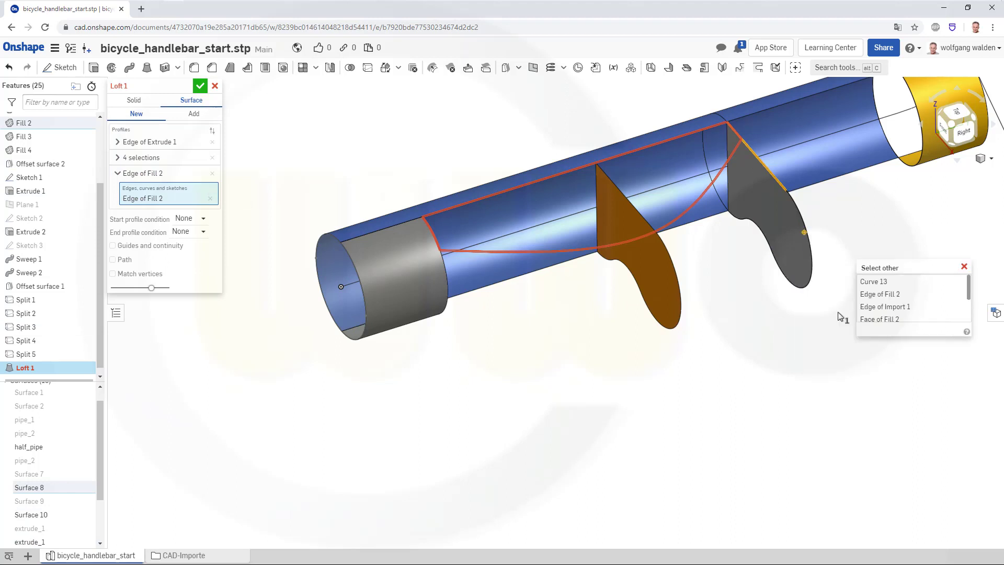
click(878, 294)
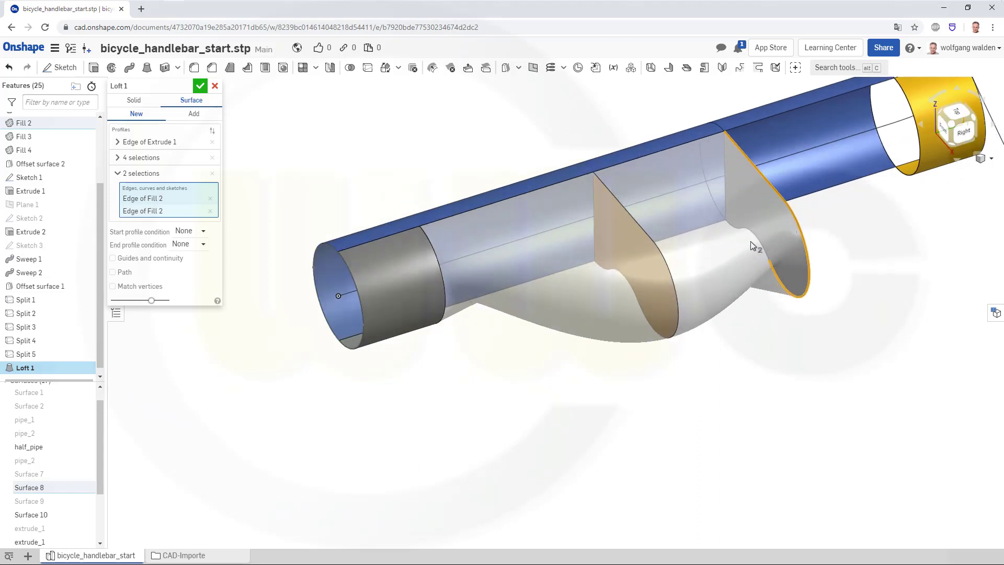
Step: Add the two remaining Fill 2 edges along the wavy lower contour of Surface 8 to the third profile
scroll(751, 240, up, 5)
right_click(780, 262)
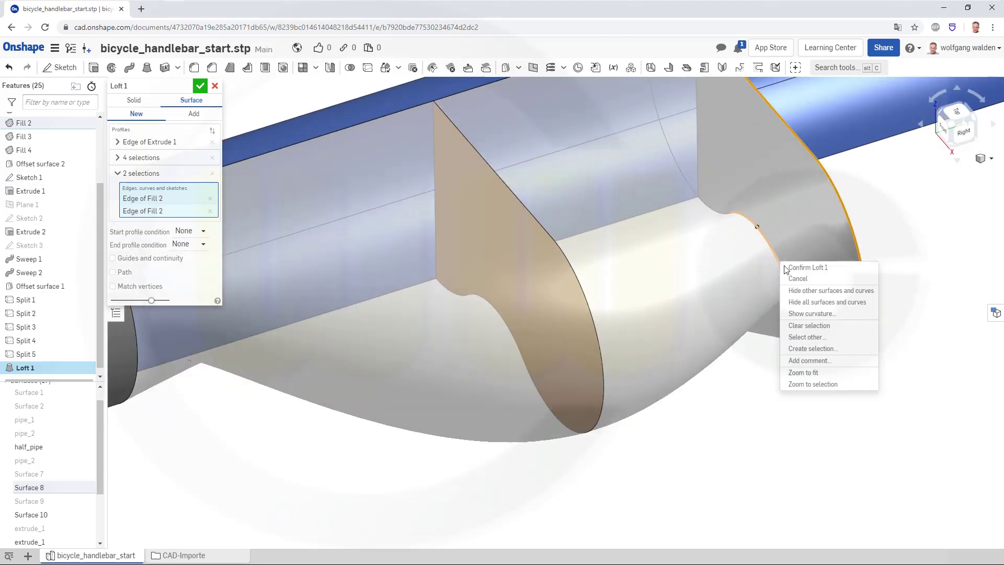
click(807, 338)
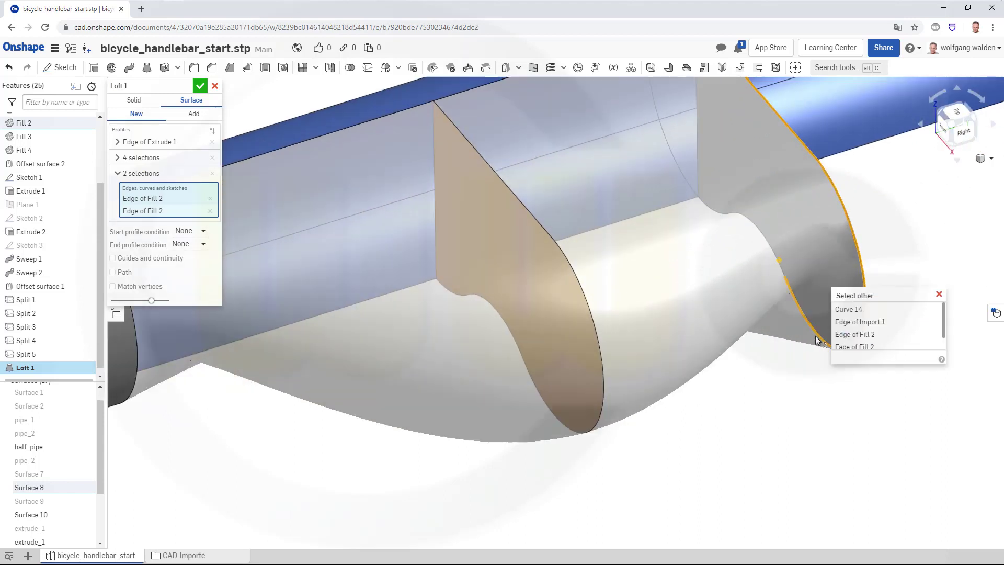
click(842, 334)
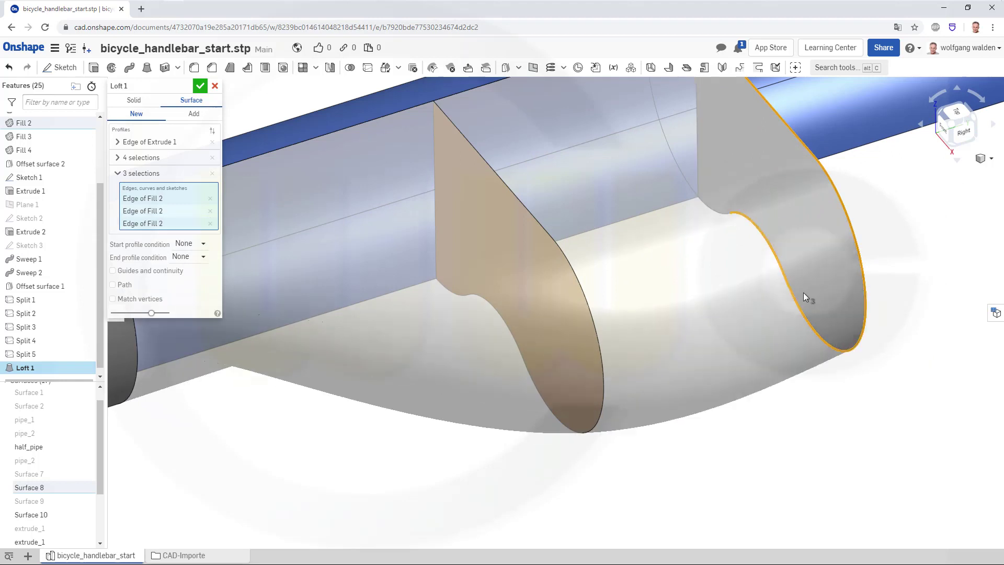
right_click(719, 214)
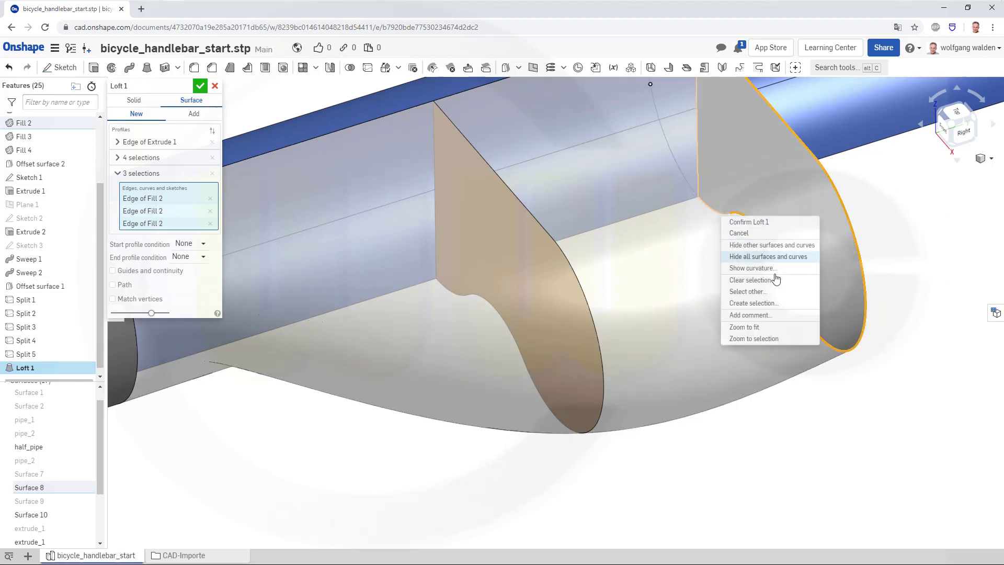
click(762, 292)
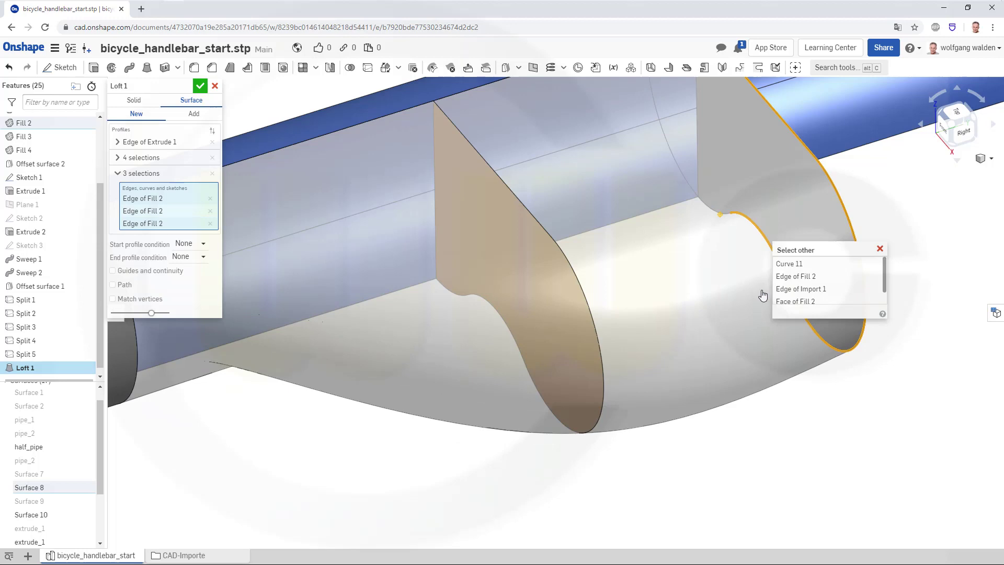
click(792, 277)
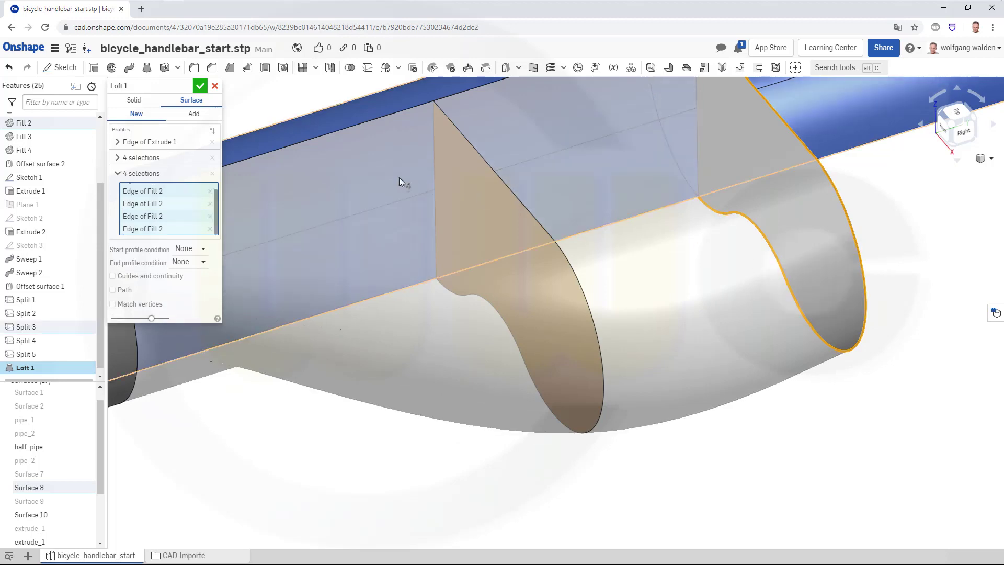
click(119, 173)
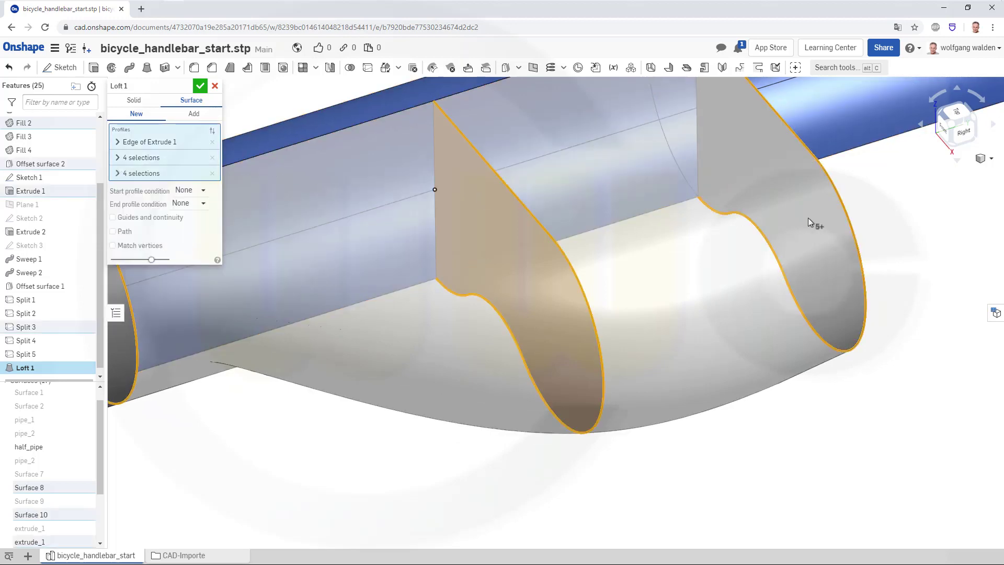
Step: Add the facing end edge of the yellow Extrude 2 half as the loft's fourth profile
scroll(810, 216, up, 3)
scroll(809, 215, down, 5)
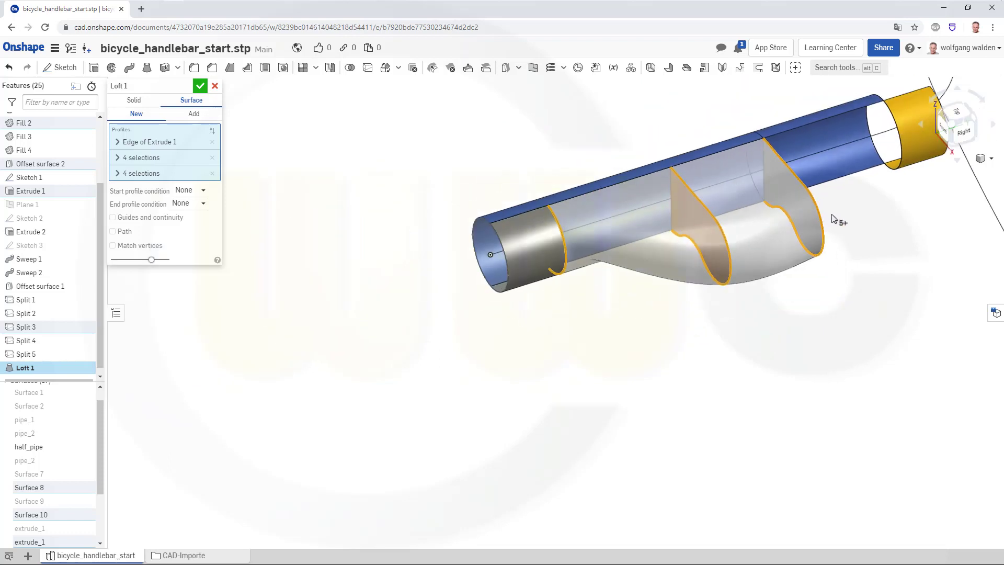
right_drag(885, 217, 887, 164)
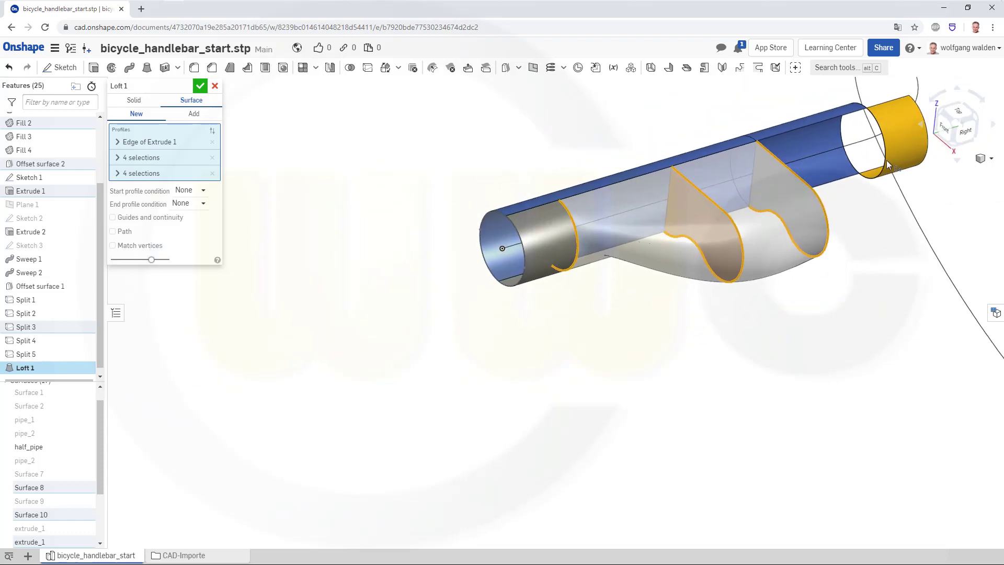
right_click(878, 124)
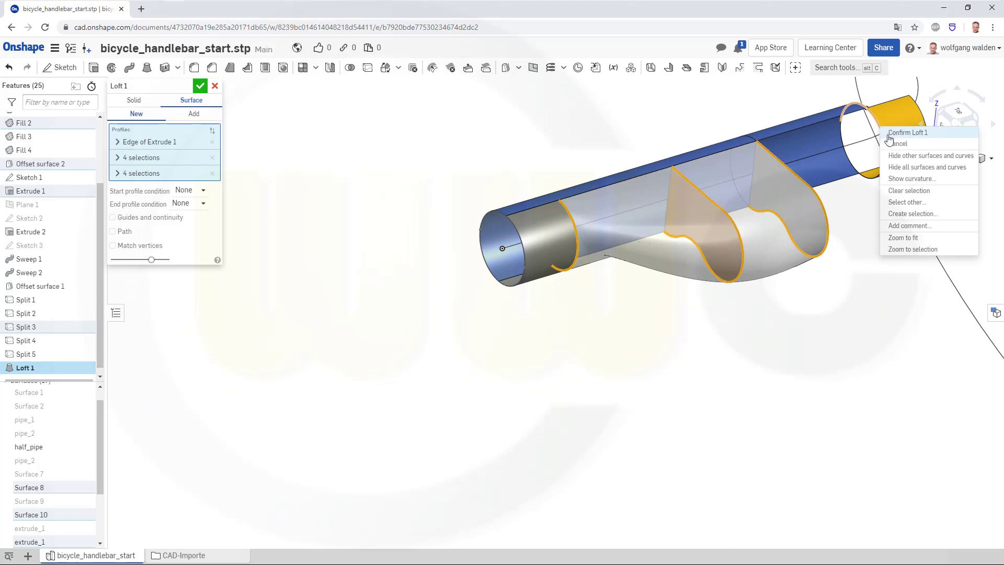
click(908, 202)
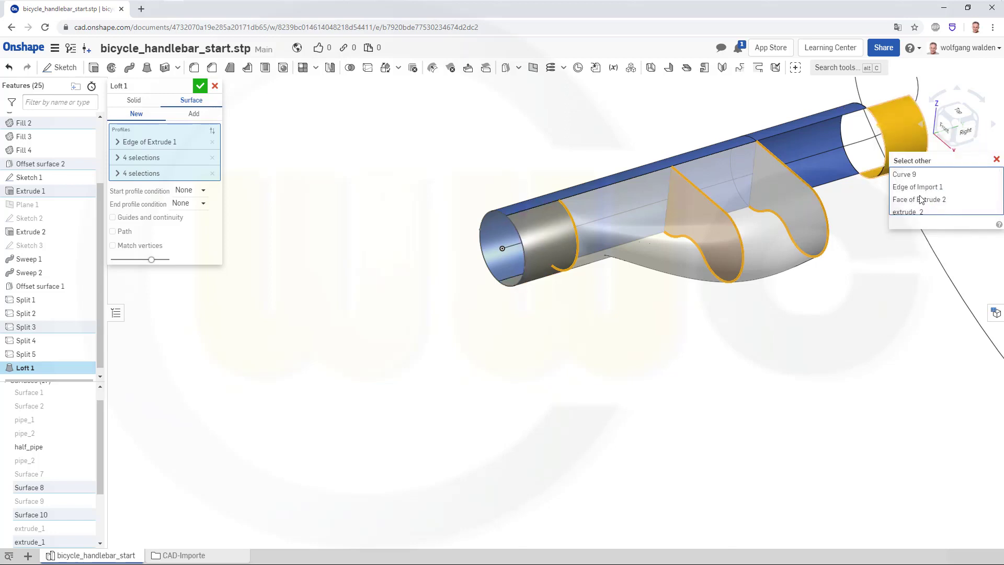
scroll(921, 204, down, 1)
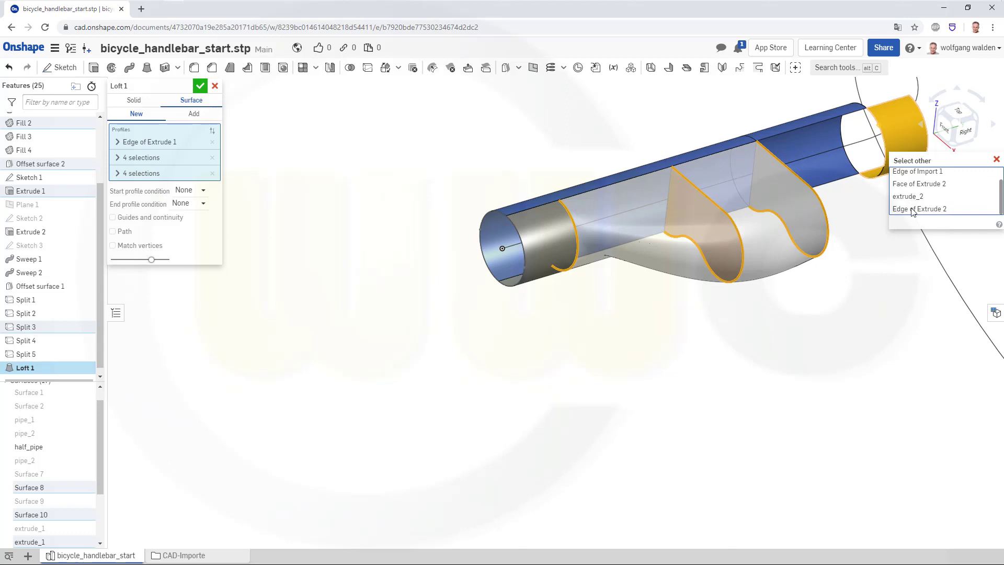
click(912, 209)
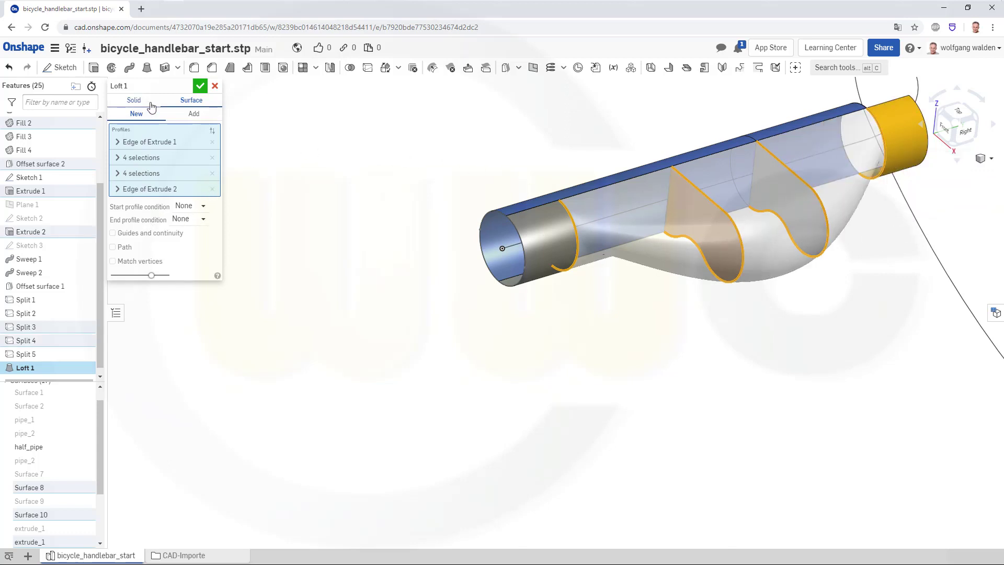
Step: Enable guides and continuity for the loft and use both long Split 1 edges of half_pipe as guides
click(113, 233)
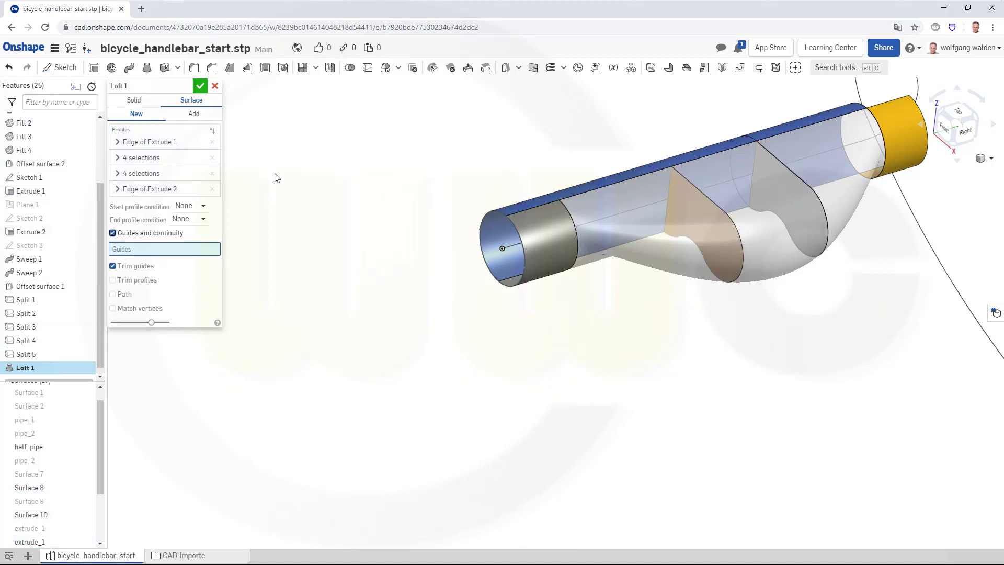
click(647, 177)
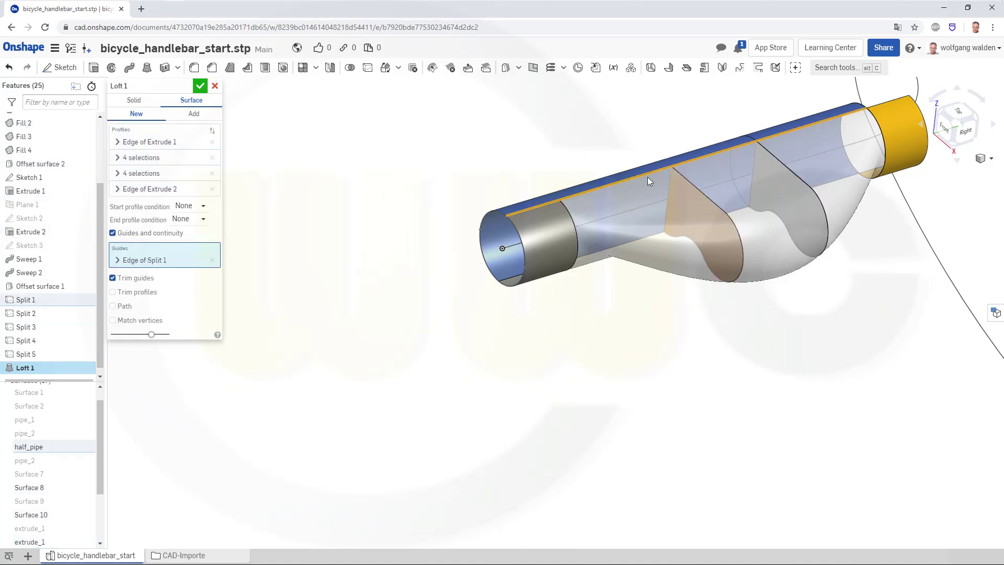
click(597, 253)
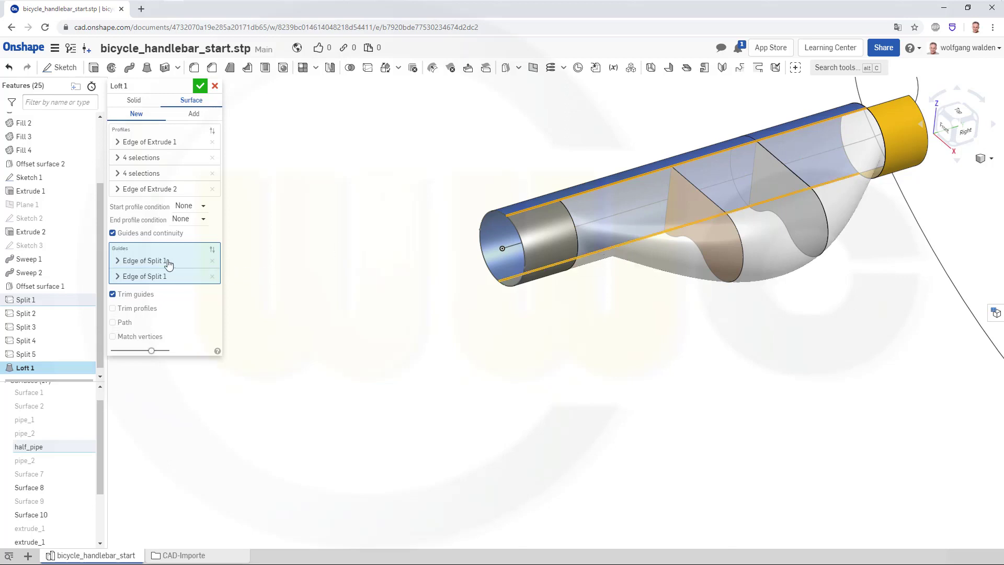
Step: Set the continuity of both half_pipe guide edges to Match tangent
click(117, 262)
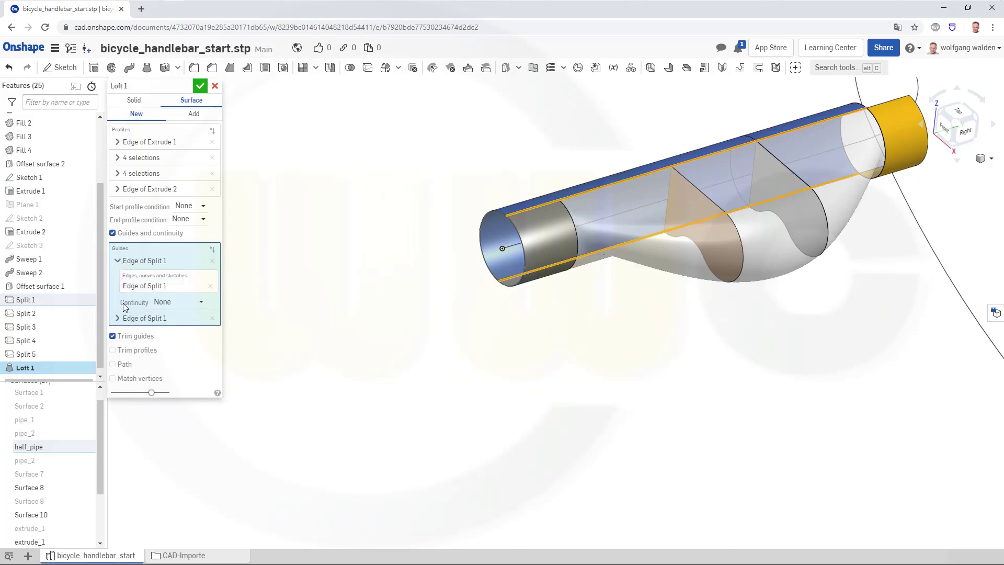
click(117, 318)
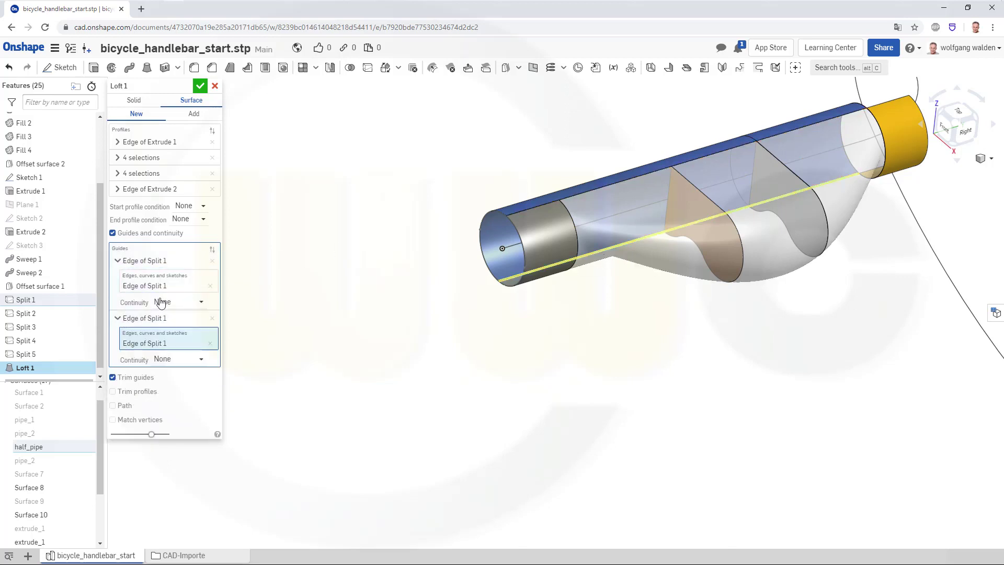
click(202, 303)
click(180, 332)
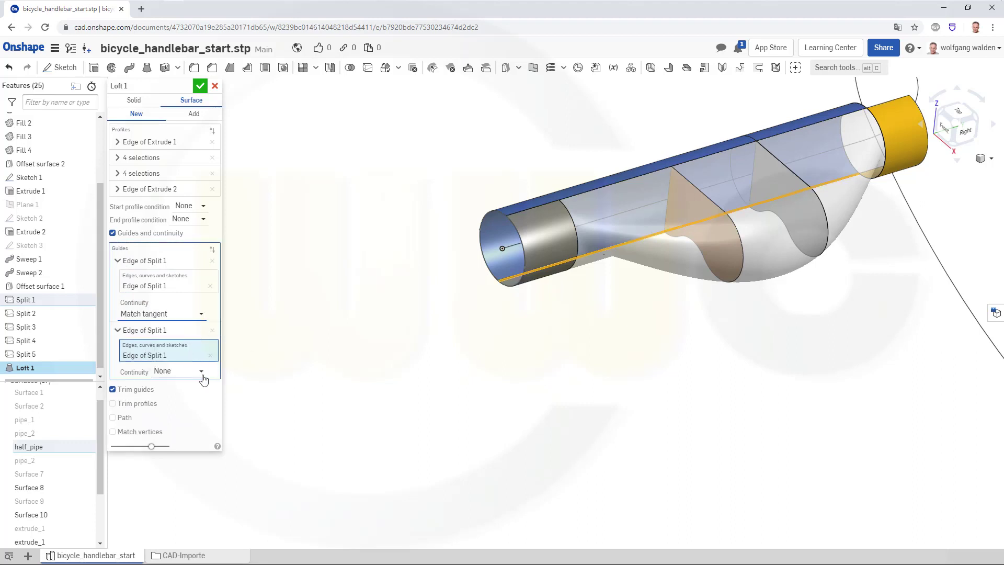
click(202, 371)
click(195, 402)
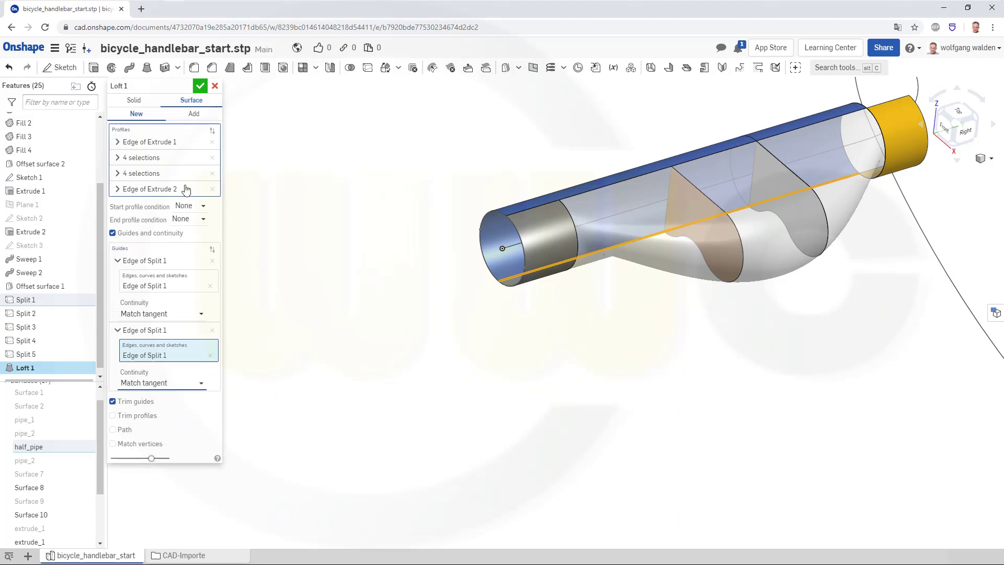
Step: Set the loft's start and end profile conditions to Match tangent, both with magnitude 1, and create the grip surface
click(203, 207)
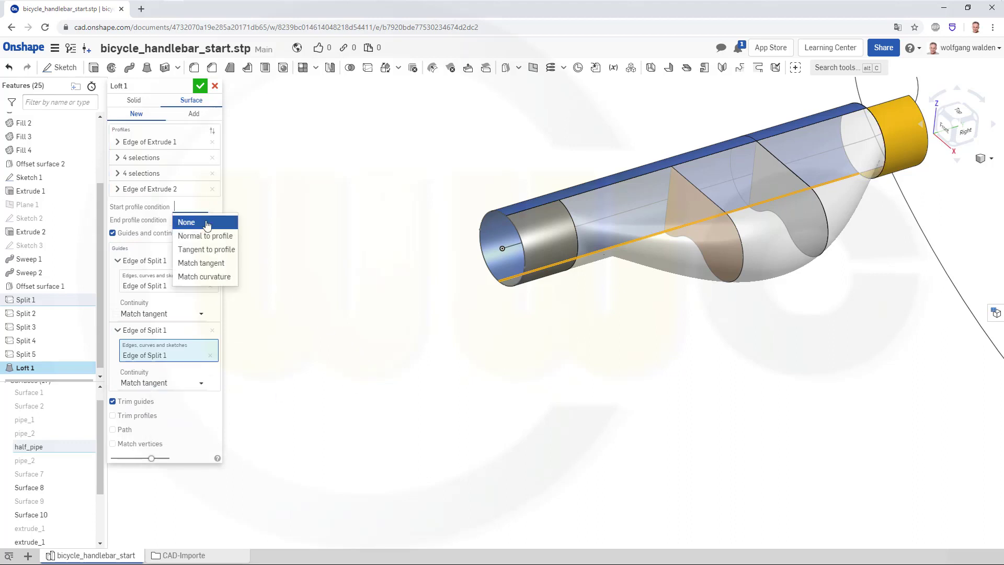
click(201, 262)
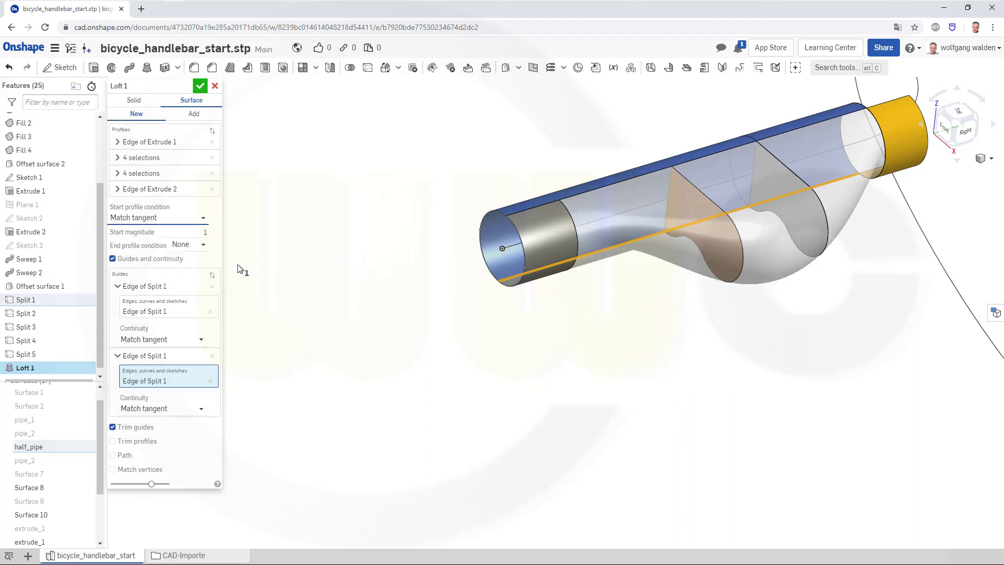
click(202, 248)
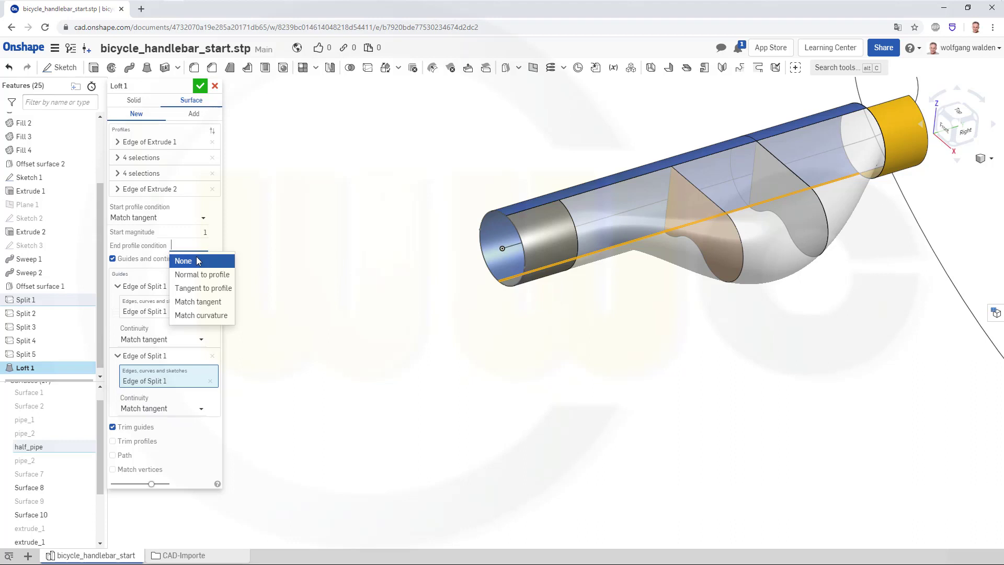
click(194, 302)
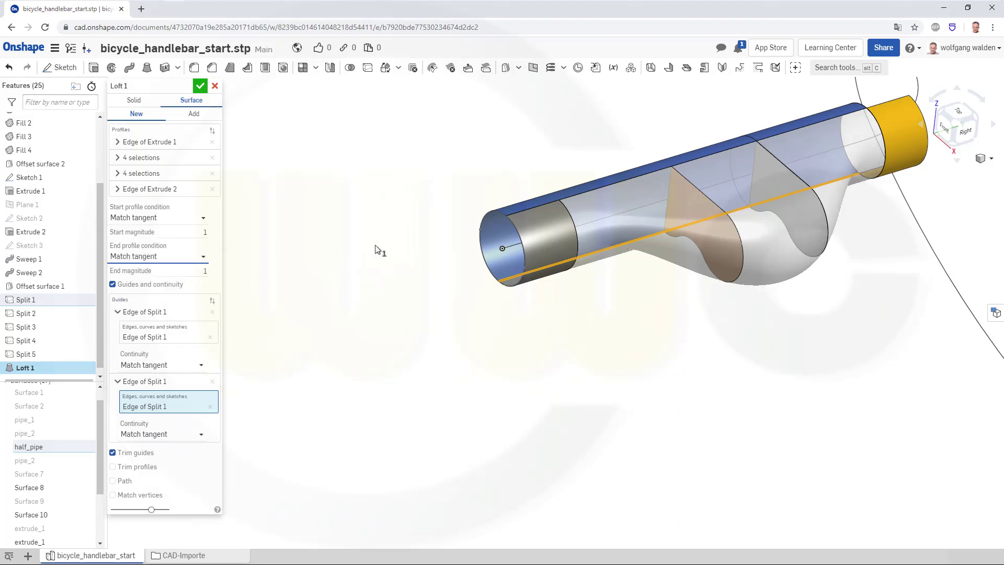
click(200, 85)
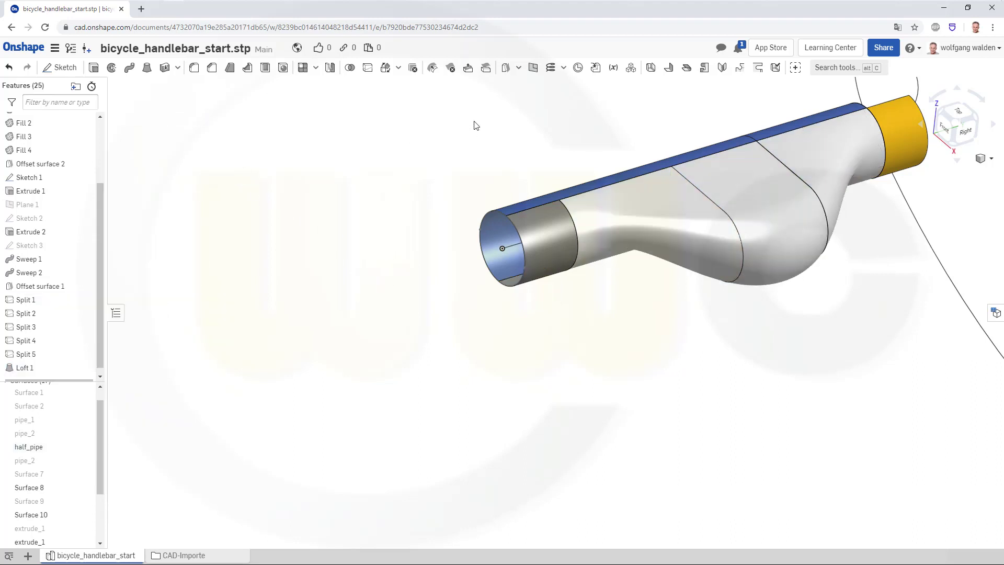
scroll(496, 122, up, 3)
scroll(510, 122, down, 3)
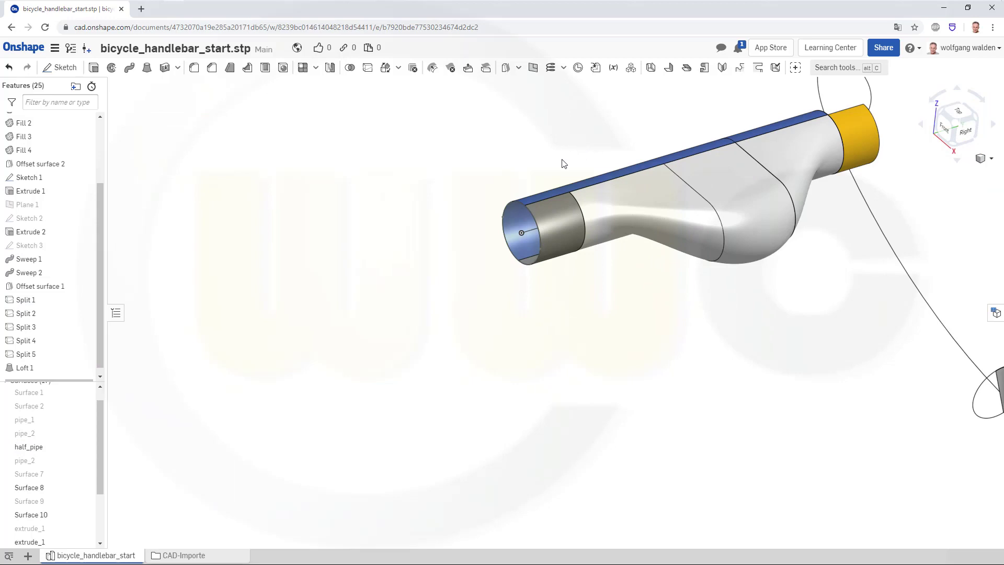
right_drag(561, 163, 809, 247)
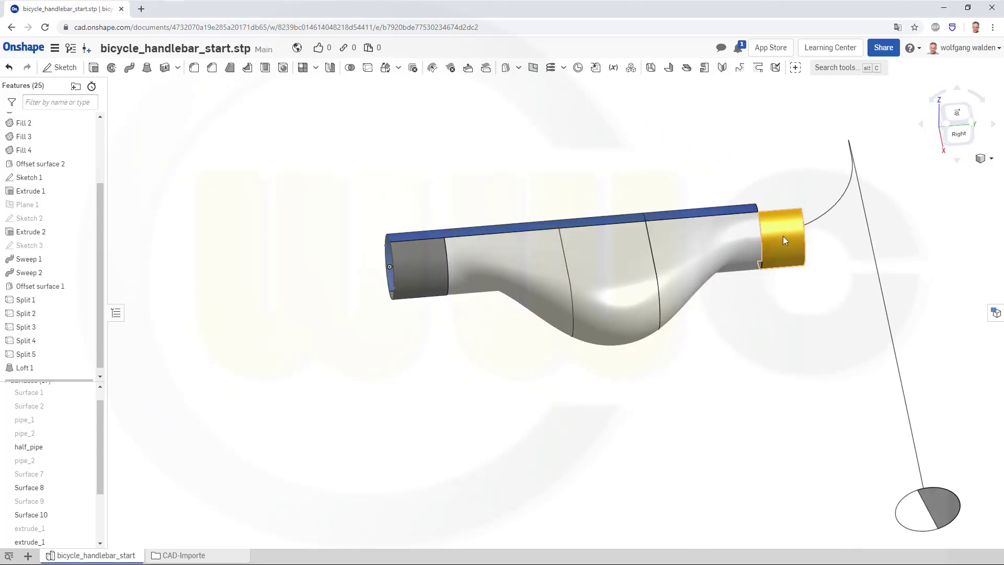
Step: Hide the extrude_2 surface at the grip's end and show the hidden curved pipe_2 half listed below half_pipe
right_click(783, 240)
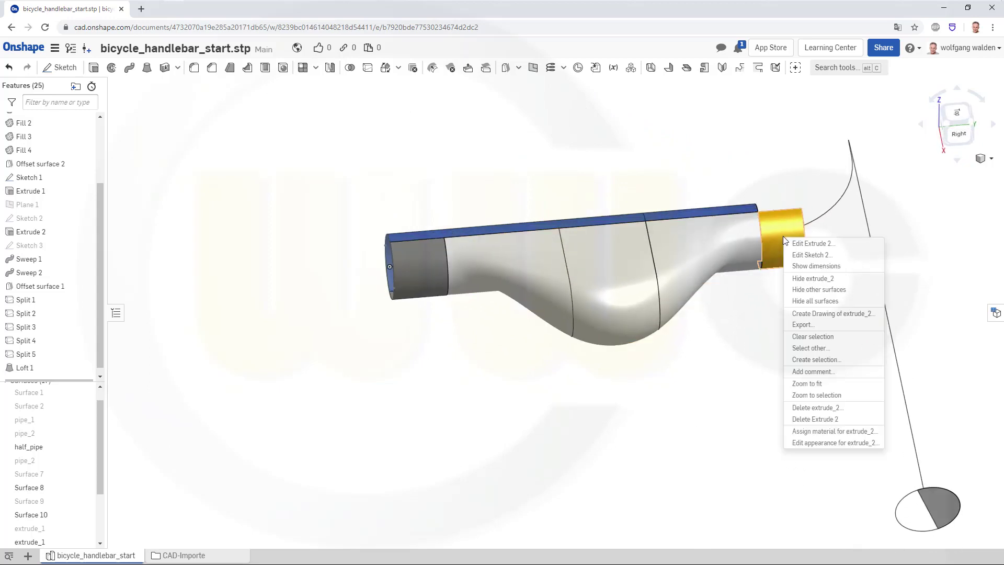
click(818, 280)
right_drag(618, 202, 784, 246)
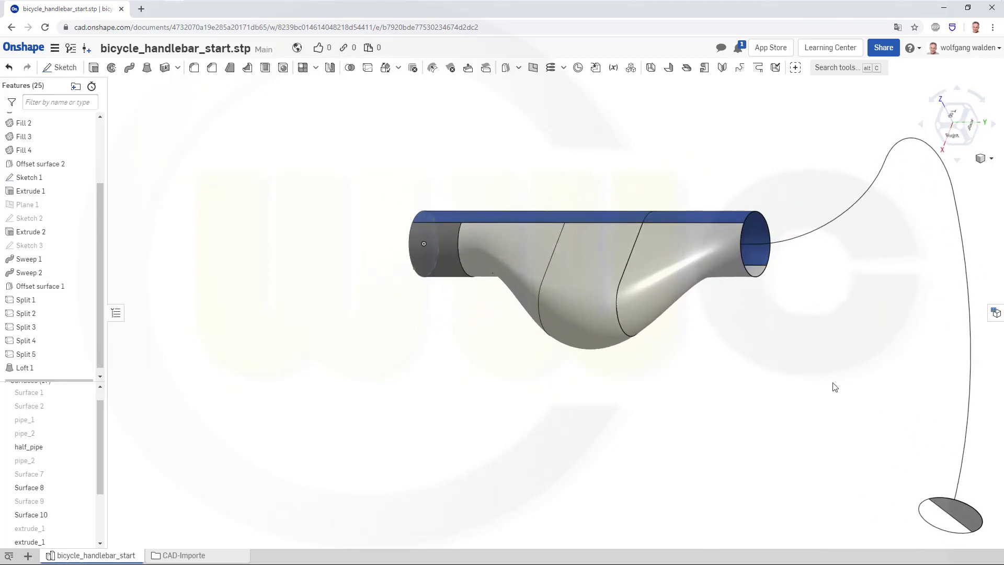
right_drag(820, 362, 486, 406)
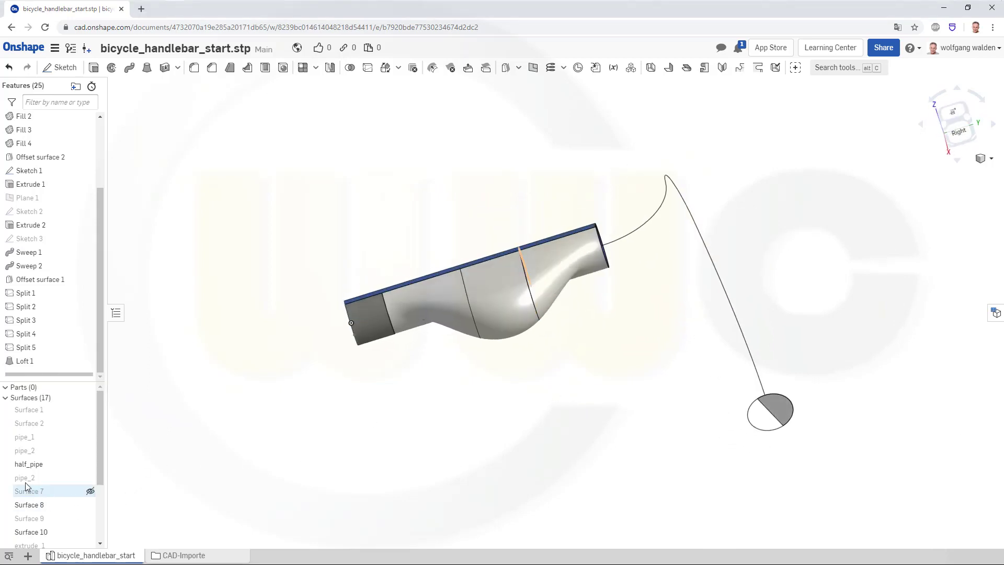
click(90, 478)
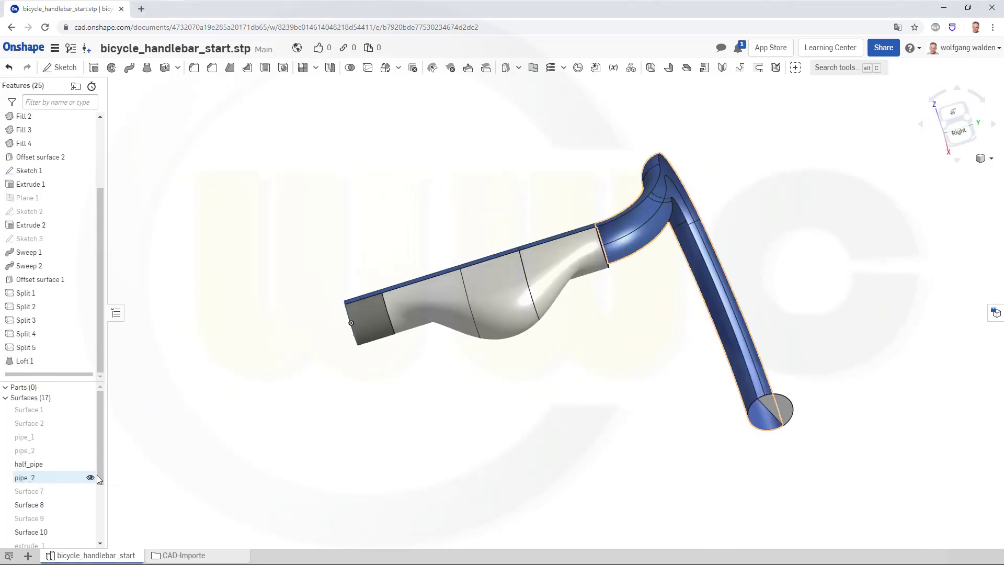
Step: Start a surface sweep using the two curved Fill 4 edges at the pipe's free end as profiles
right_drag(572, 273, 535, 315)
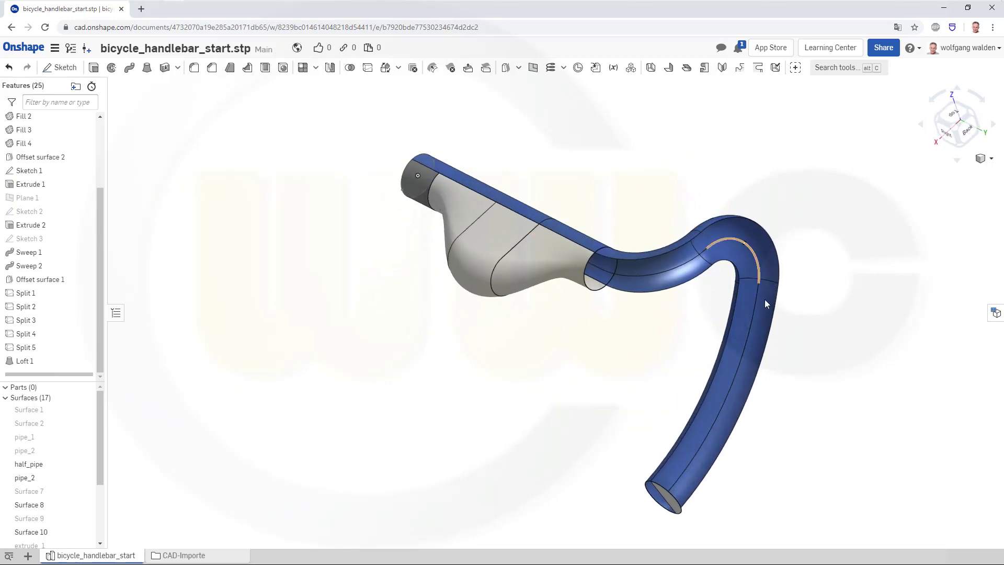
right_drag(667, 391, 577, 339)
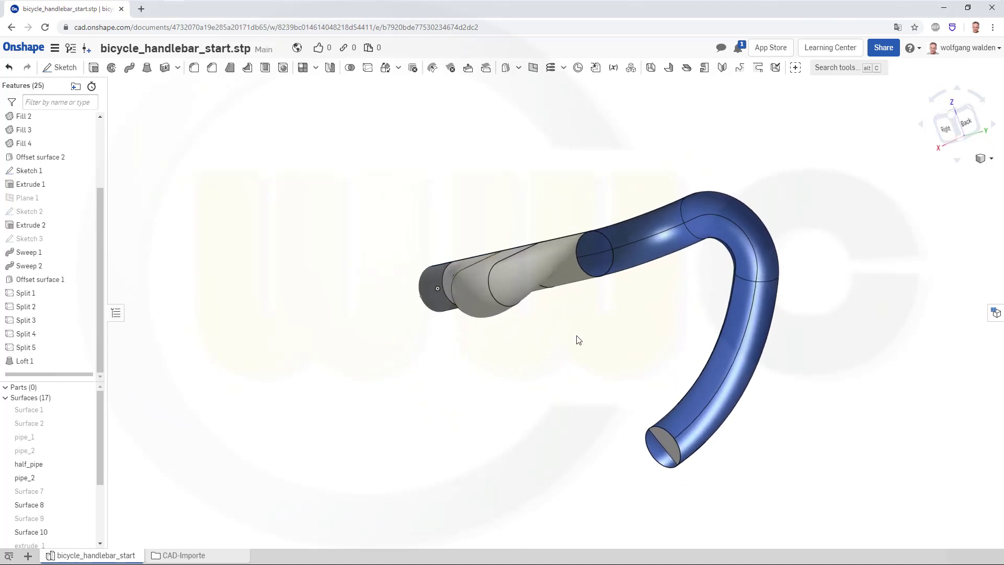
click(135, 69)
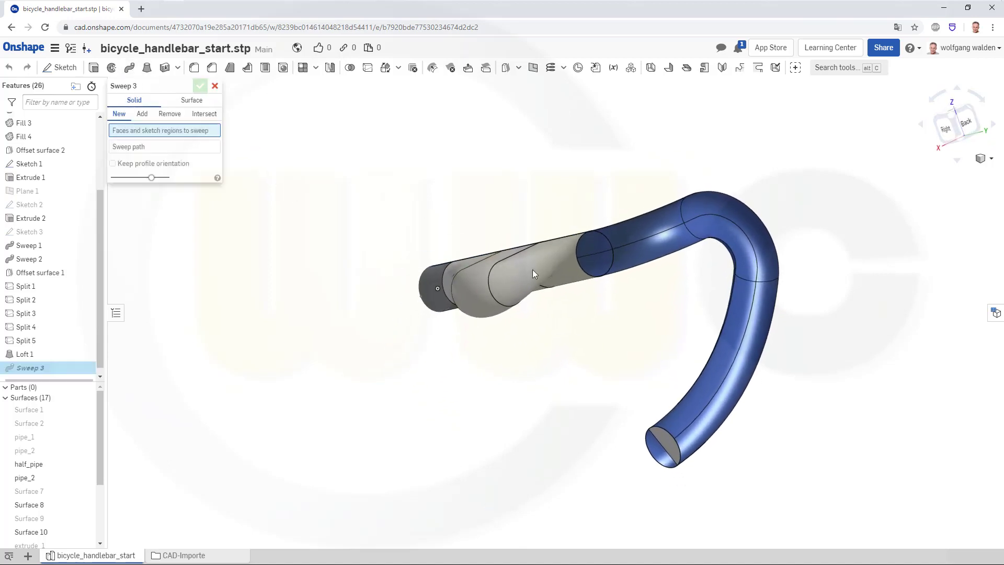
click(197, 102)
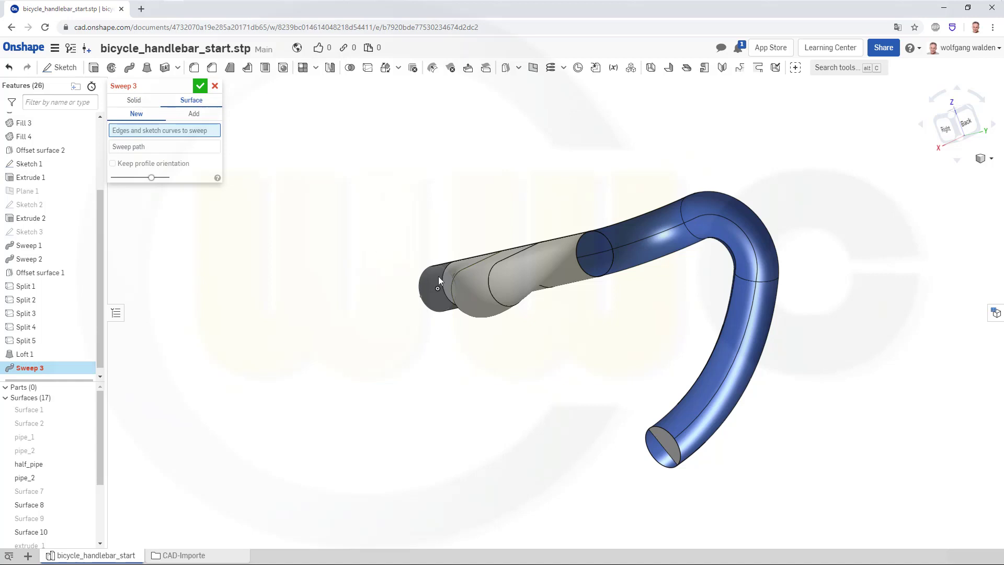
right_click(672, 432)
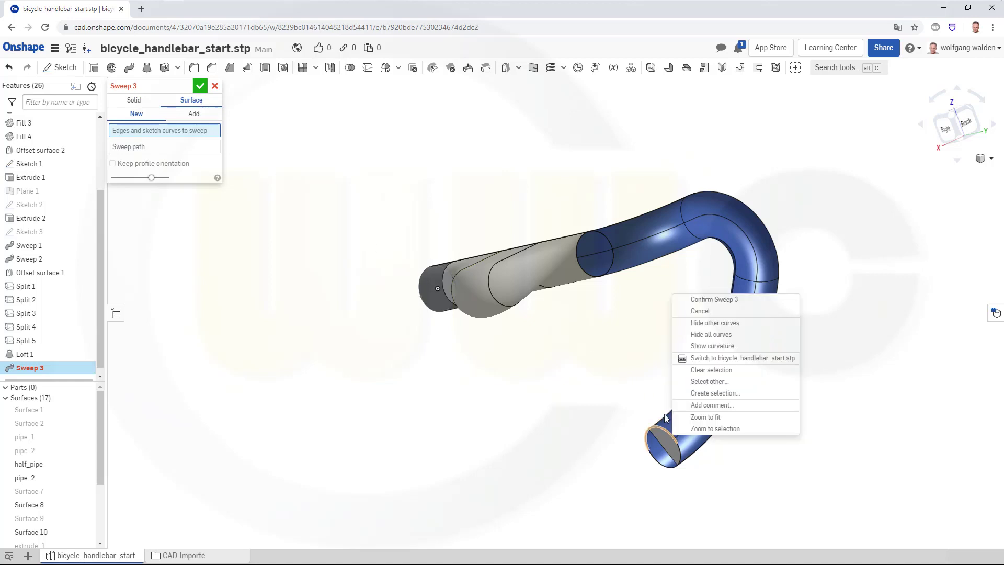
click(702, 383)
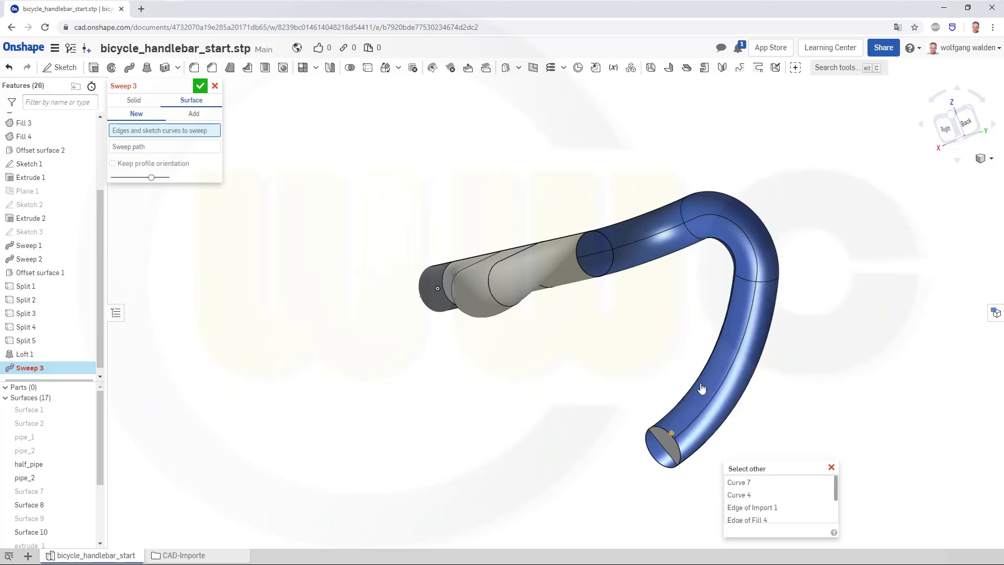
click(753, 520)
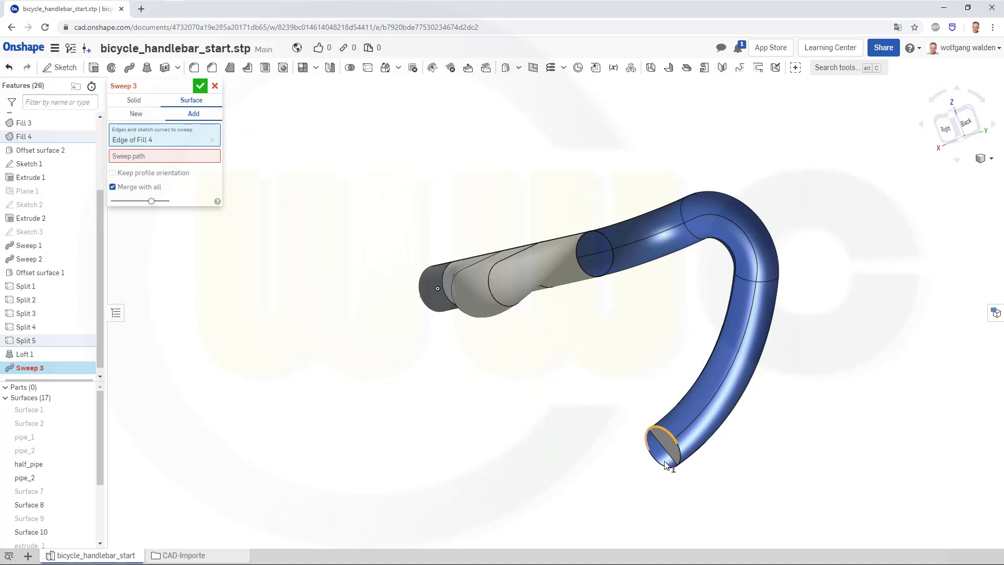
right_click(680, 457)
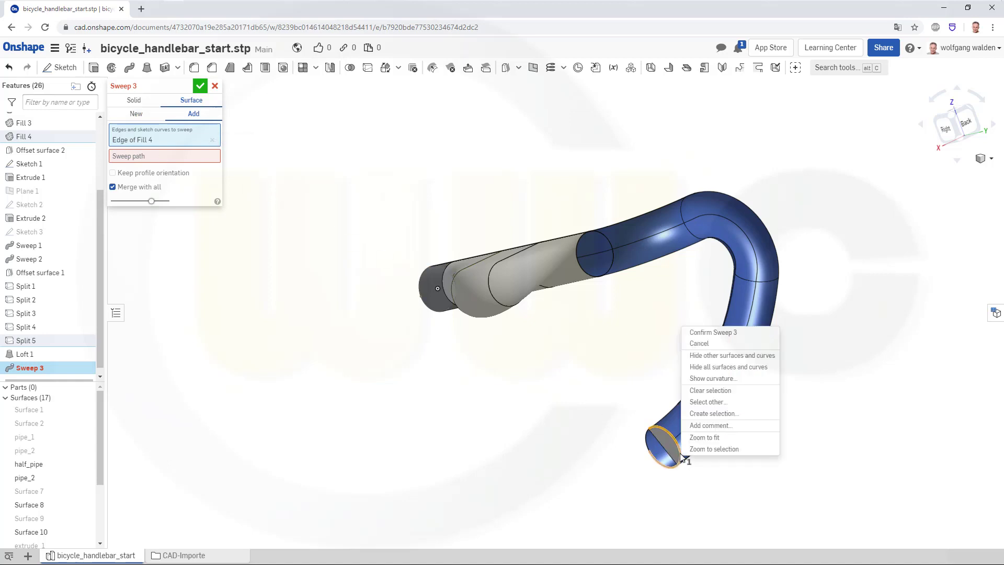
click(699, 406)
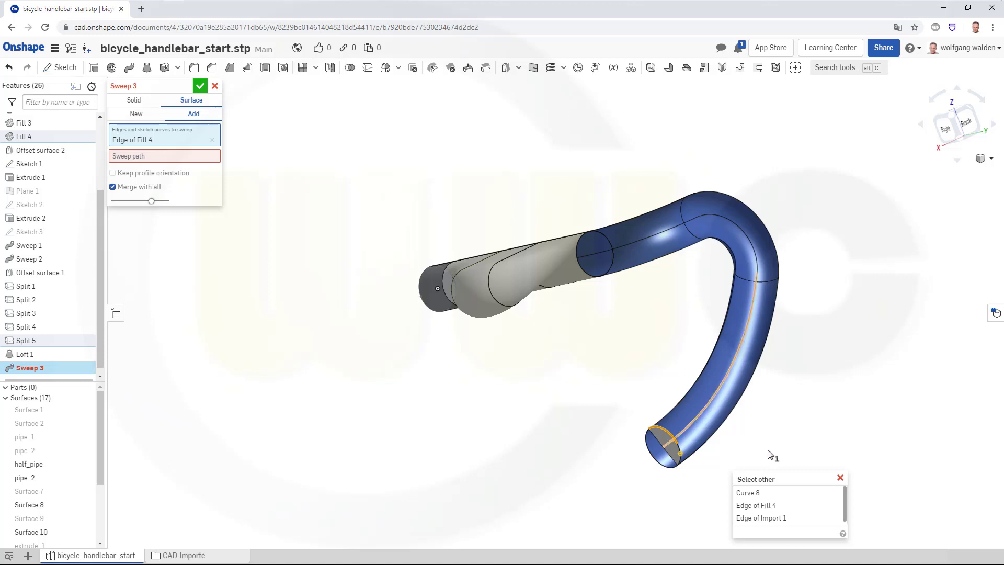
click(756, 506)
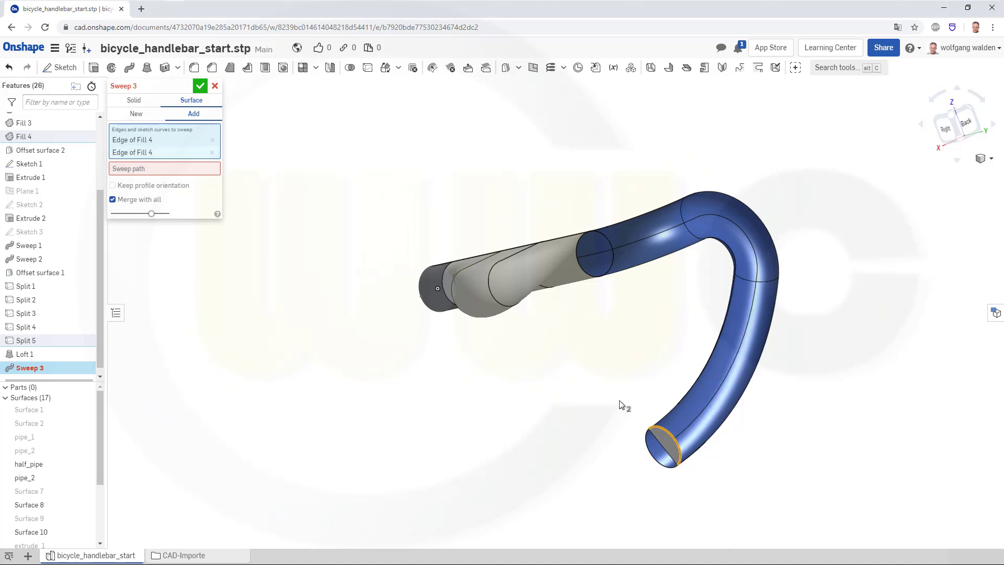
Step: Set the sweep to New and create it along the three consecutive Split 1 edges of pipe_2
click(174, 172)
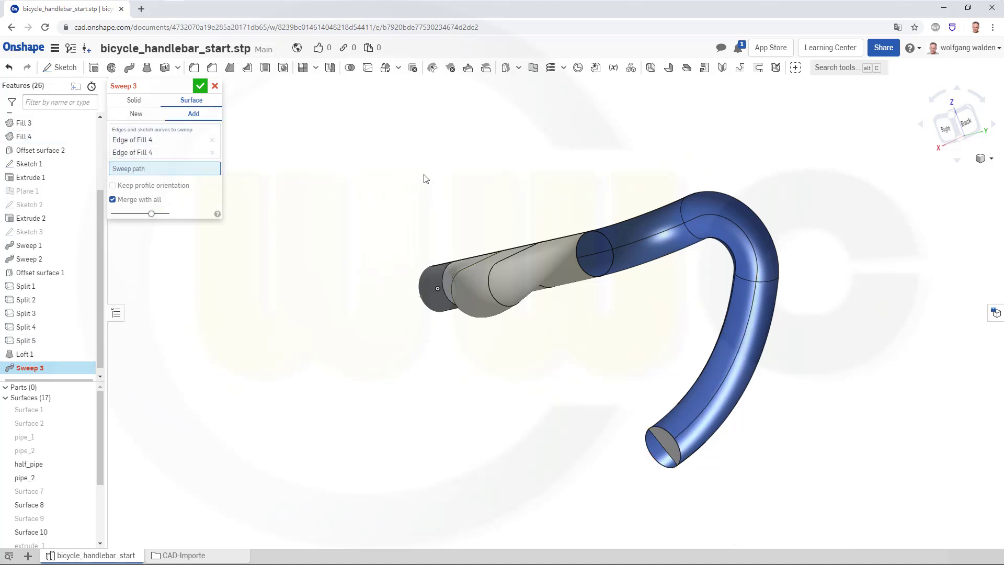
key(Left)
key(Down)
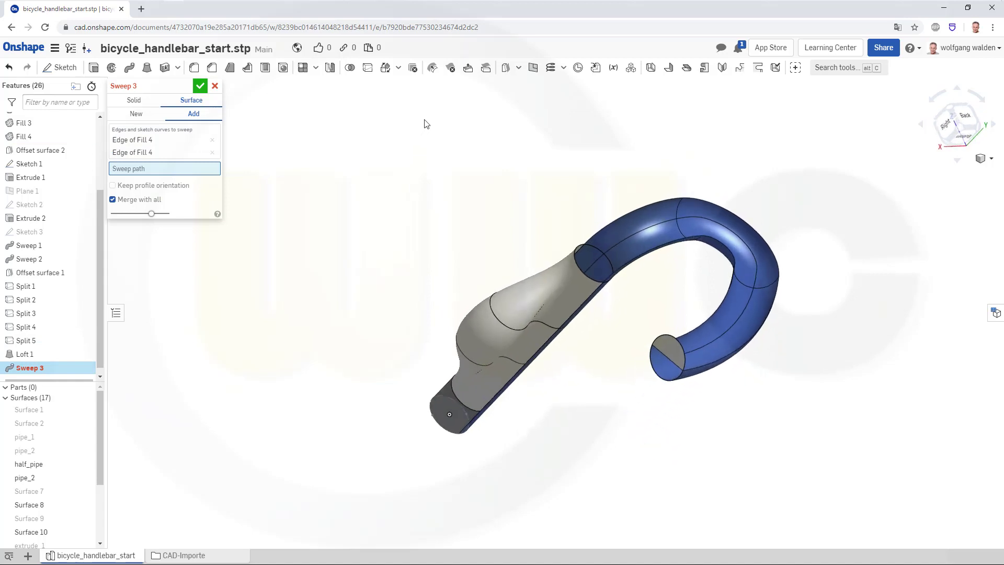
key(Up)
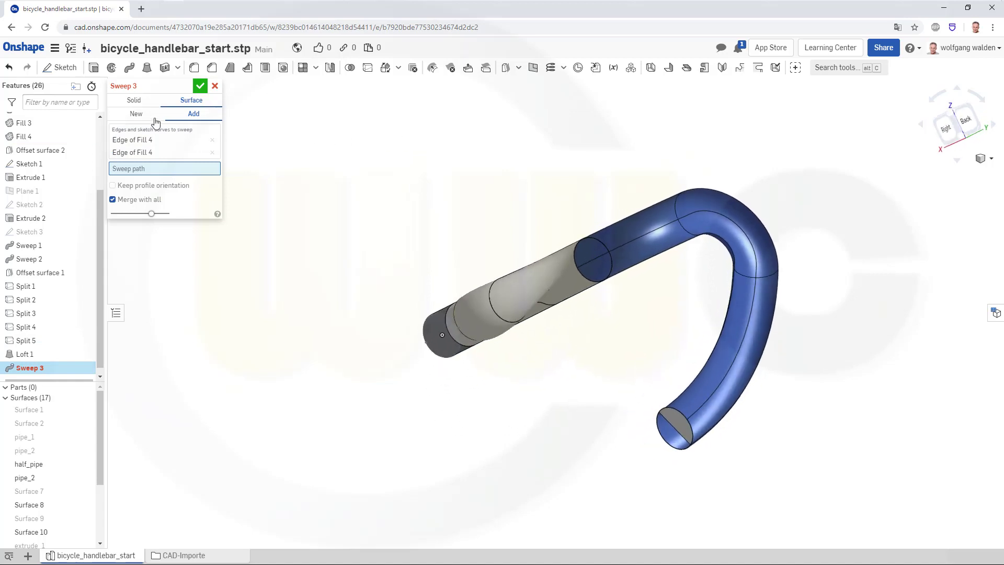
click(137, 113)
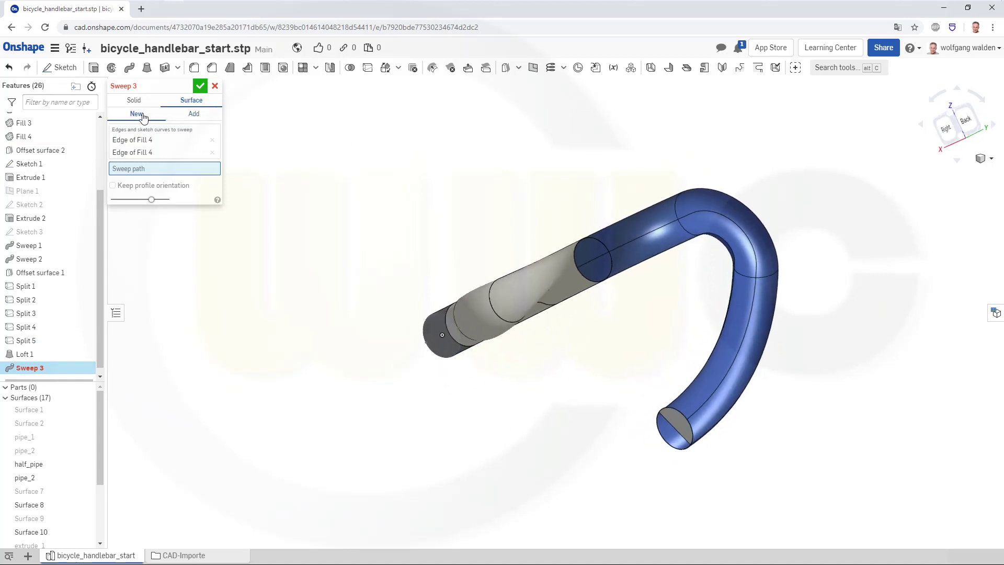
click(722, 421)
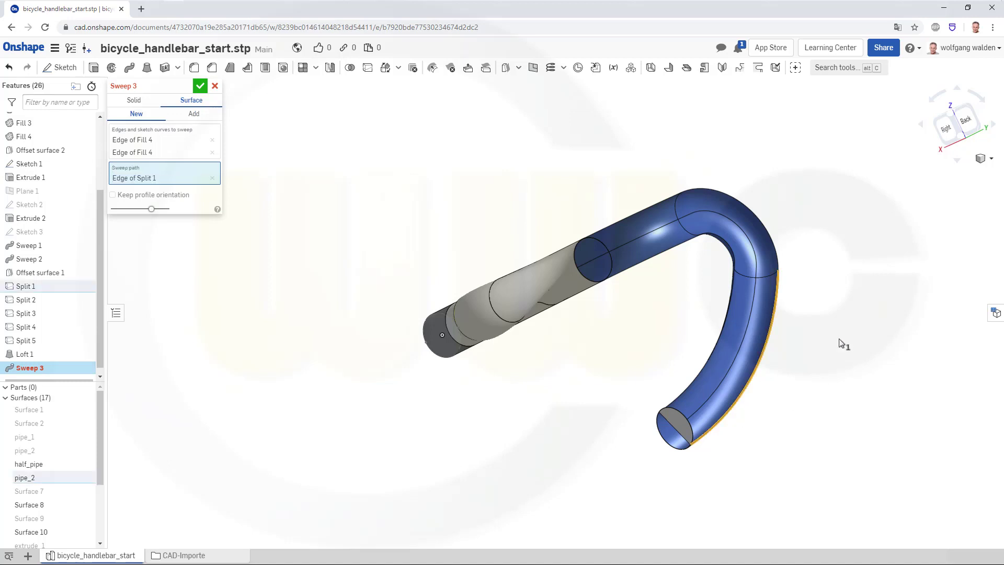
click(771, 243)
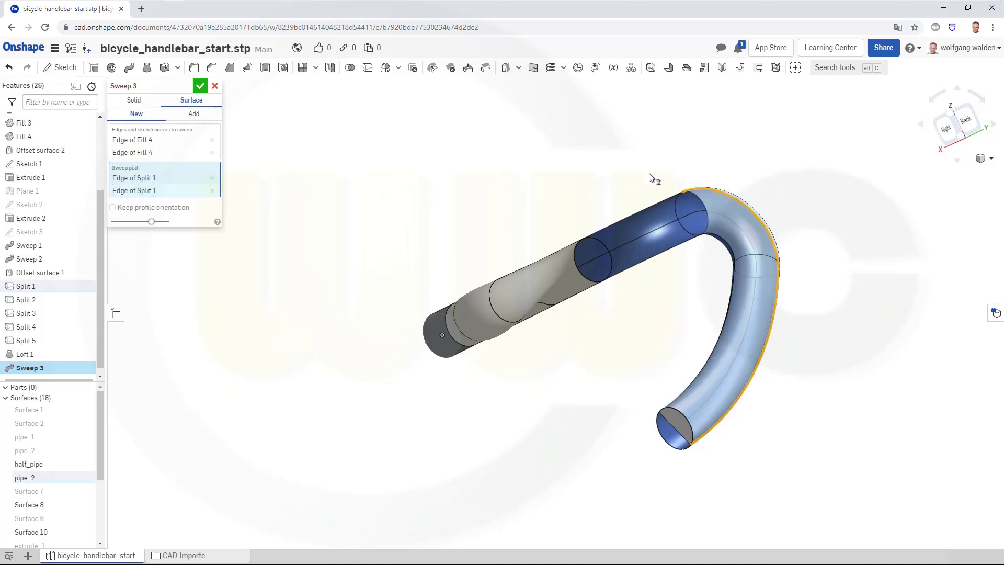
click(636, 211)
right_drag(558, 184, 523, 209)
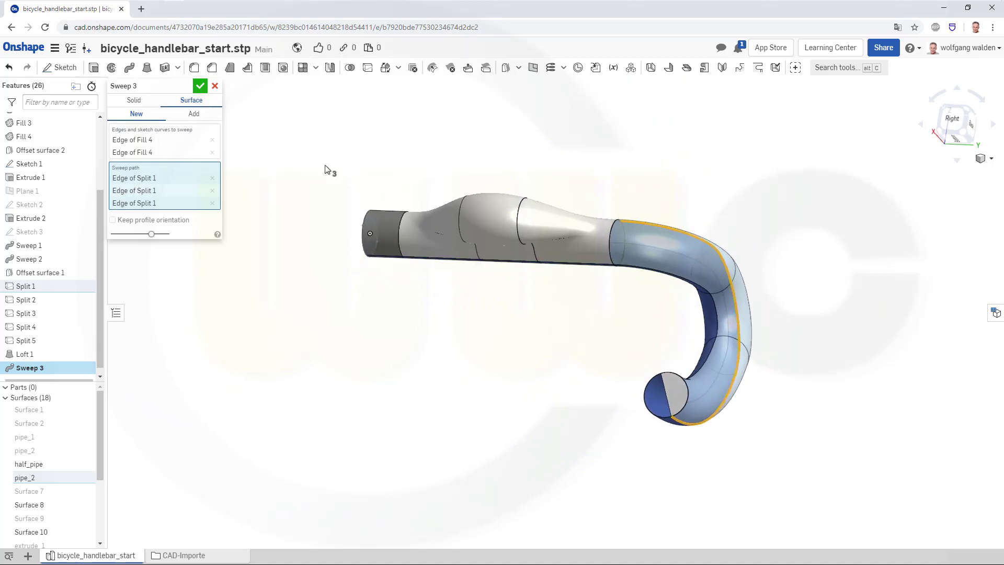
click(199, 87)
Step: Try a Boolean union of extrude_1, the lofted grip, half_pipe, pipe_2 and the swept surface
right_drag(369, 267, 483, 177)
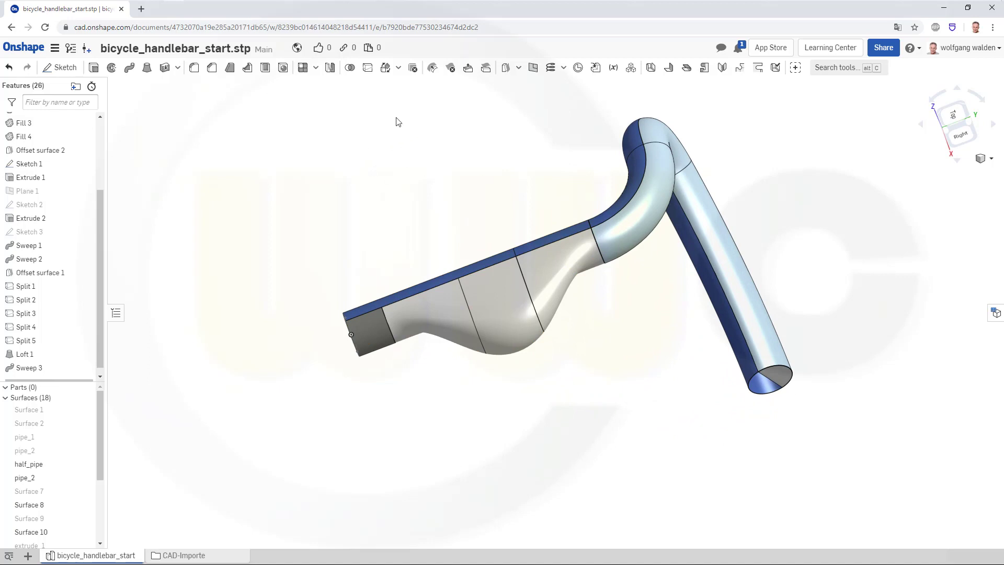
click(350, 68)
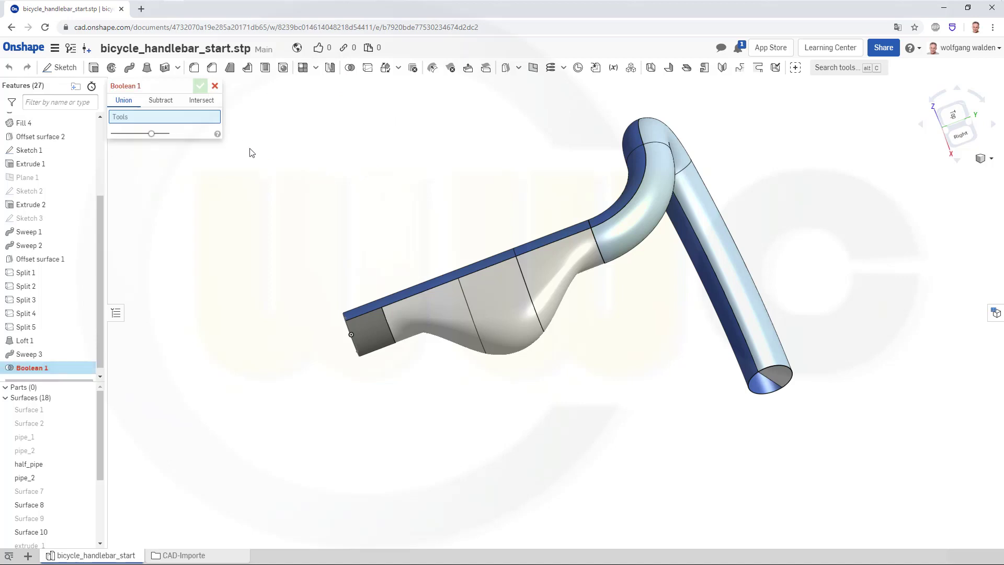
right_drag(302, 179, 415, 299)
click(397, 319)
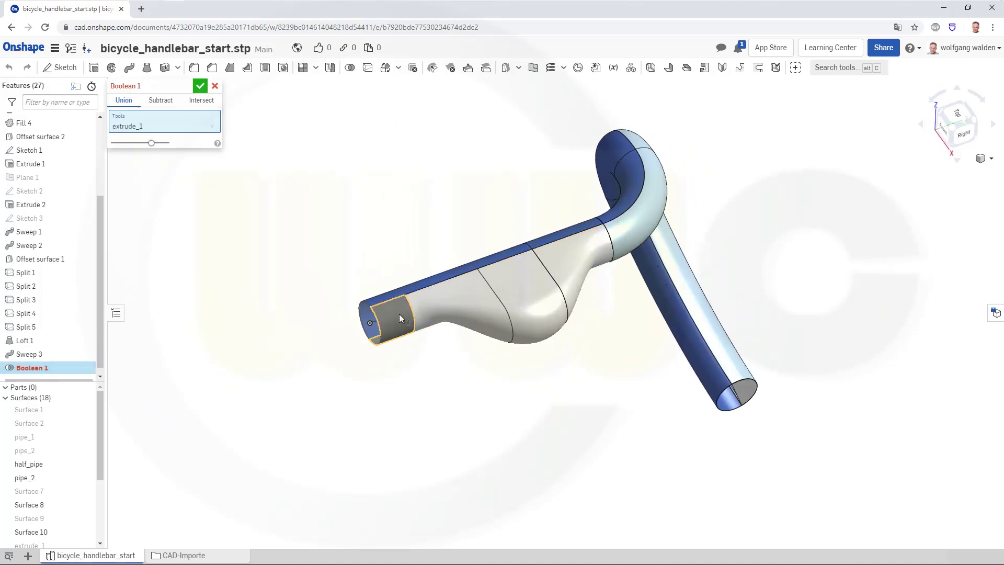
click(443, 286)
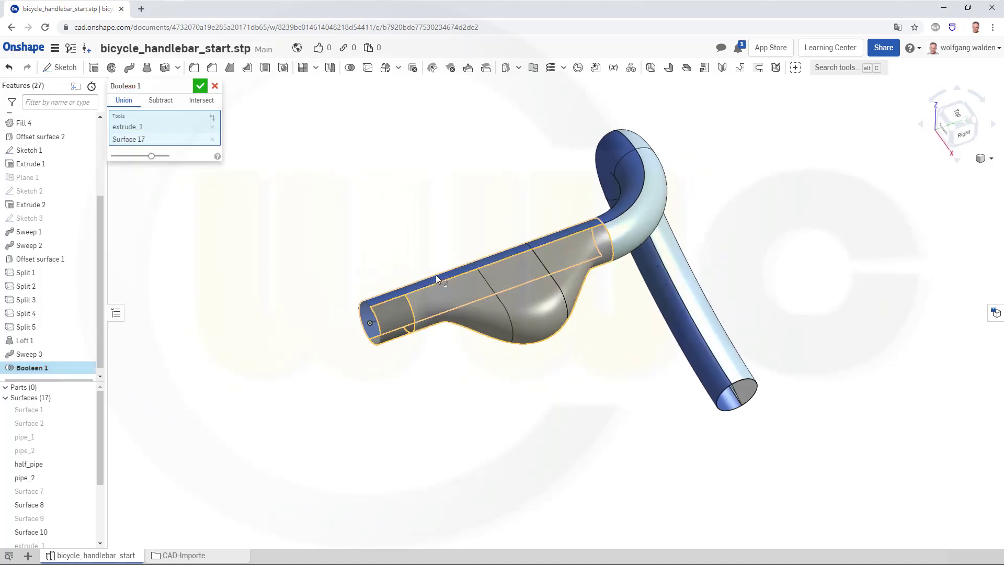
click(435, 276)
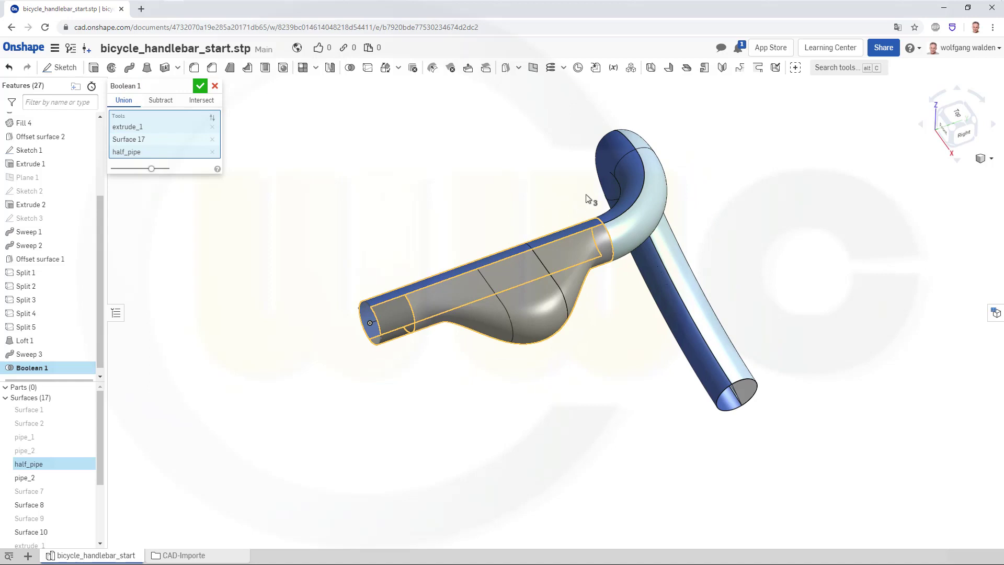
click(629, 191)
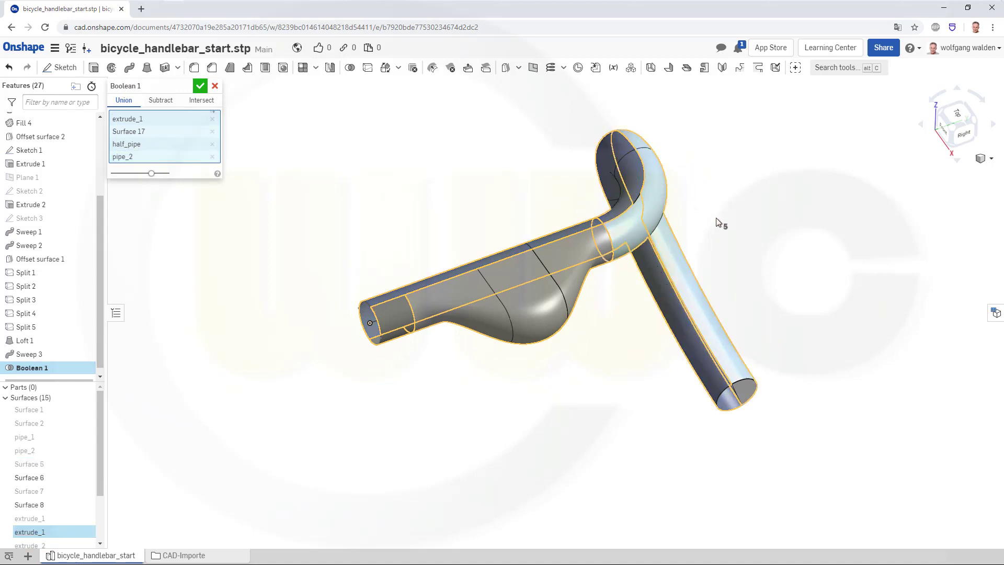
right_drag(531, 201, 520, 280)
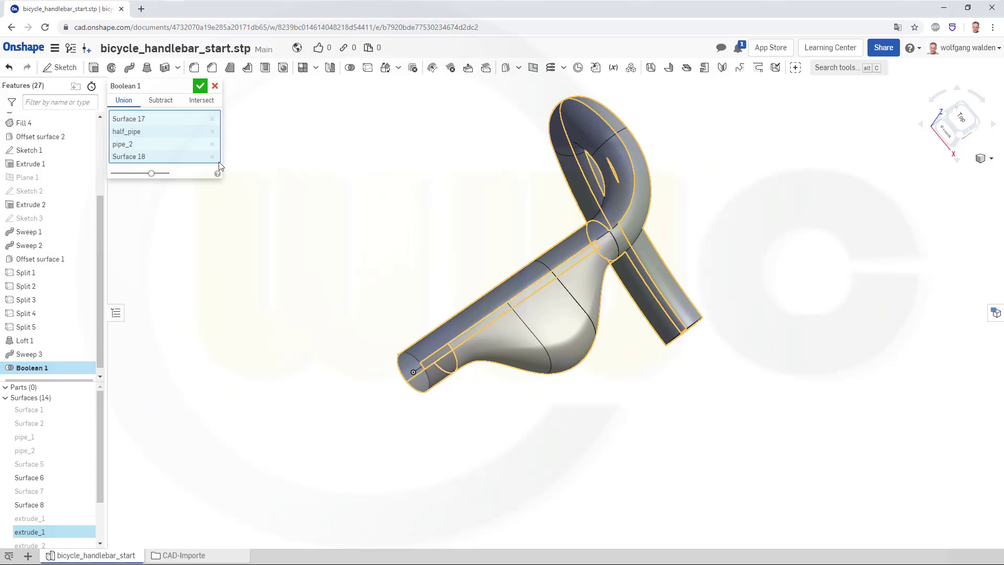
right_drag(359, 167, 230, 170)
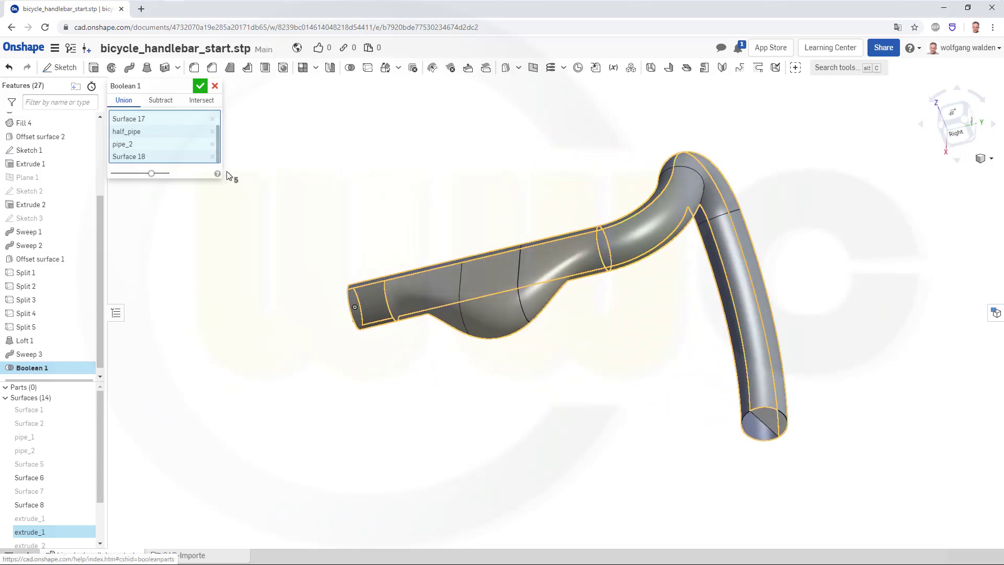
Step: Remove all selected surfaces from the Boolean union's tools
click(212, 118)
click(212, 132)
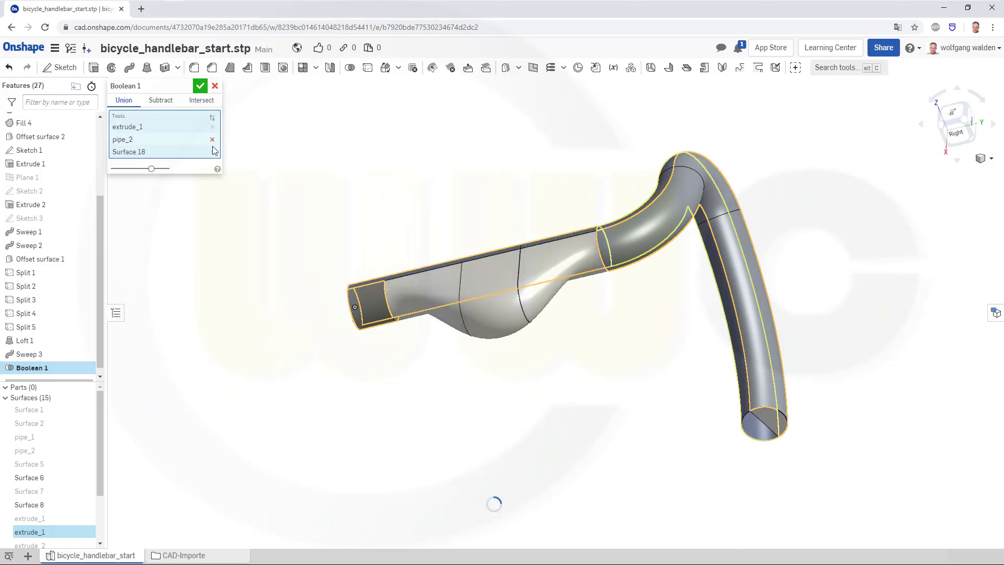
click(213, 151)
click(212, 139)
click(212, 127)
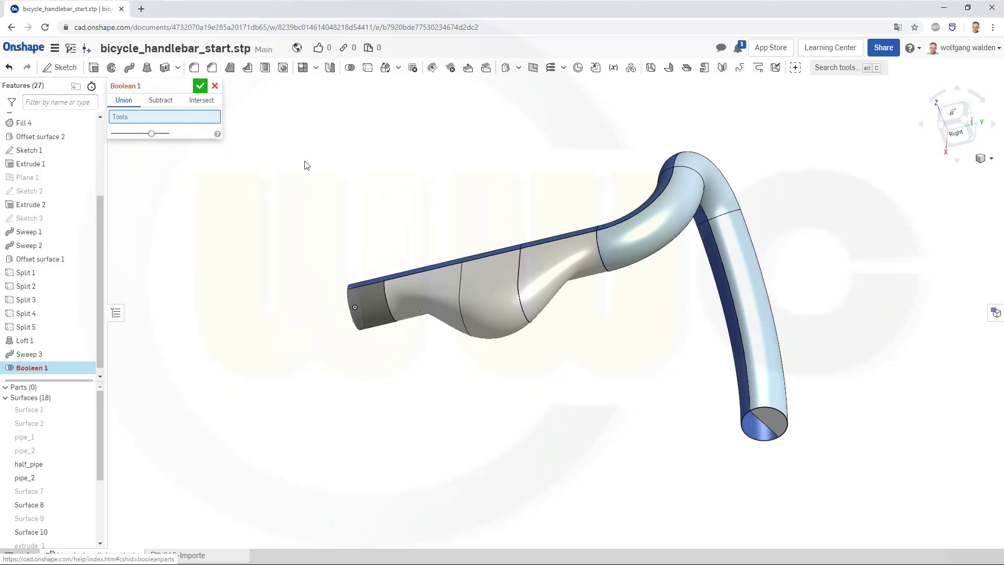
Step: Create a Boolean union of extrude_1, the lofted grip surface, half_pipe, pipe_2 and the swept surface
right_drag(307, 165, 345, 191)
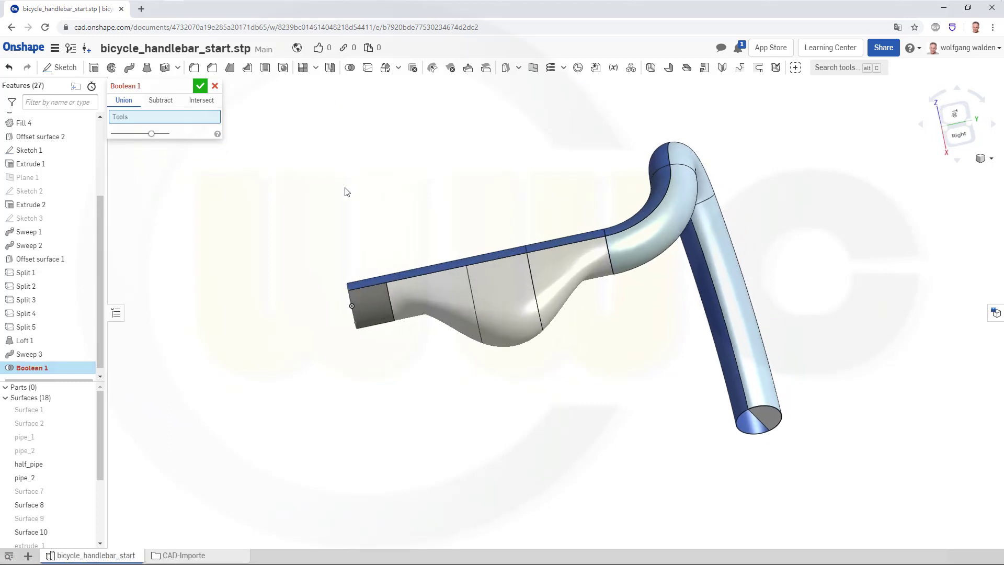
click(368, 305)
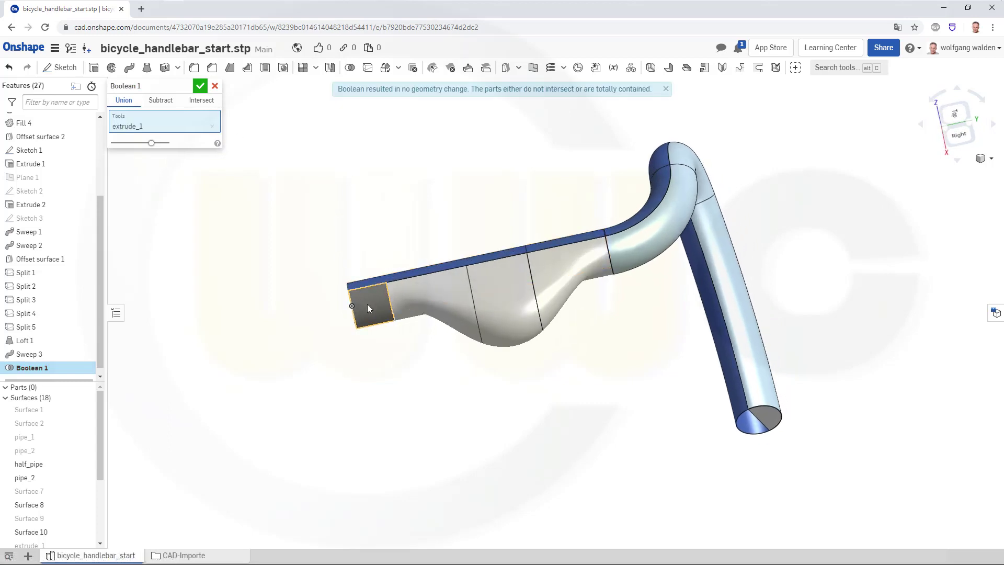
click(452, 308)
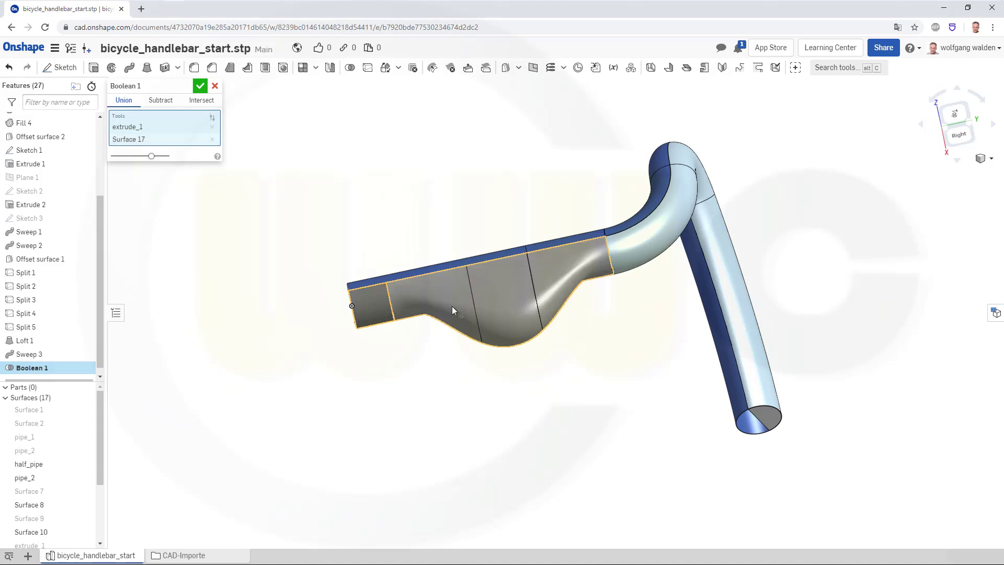
right_drag(441, 202, 453, 268)
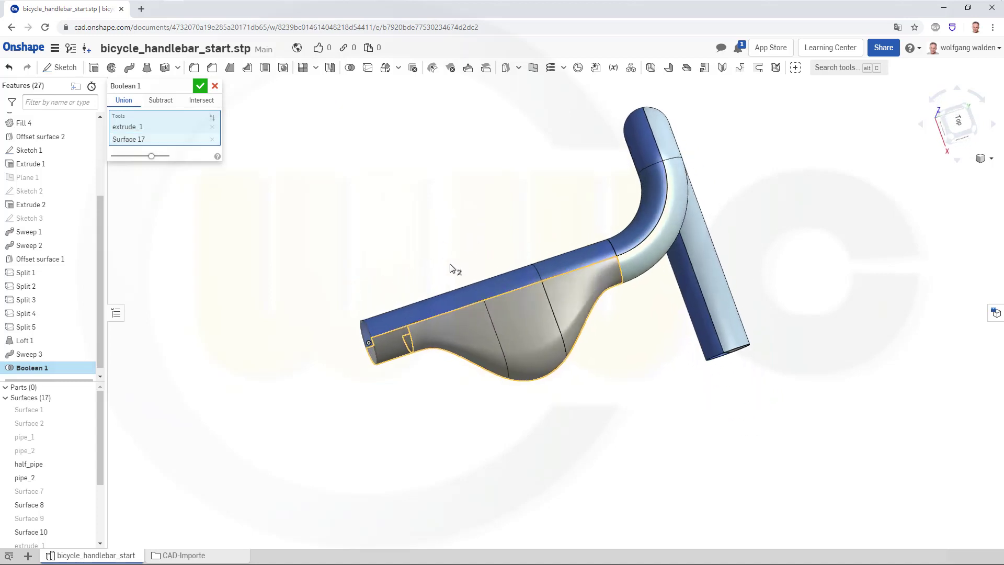
click(435, 301)
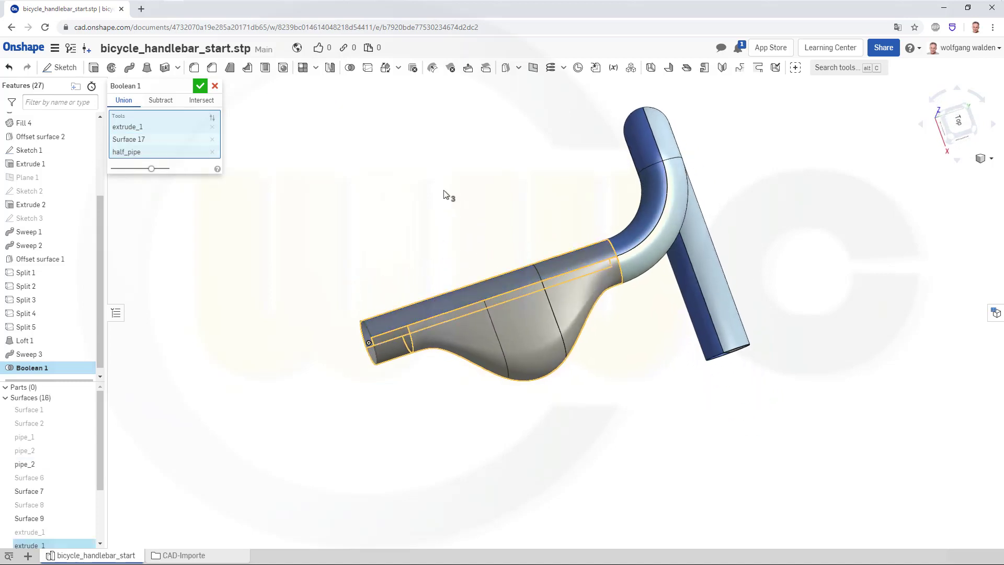
click(659, 184)
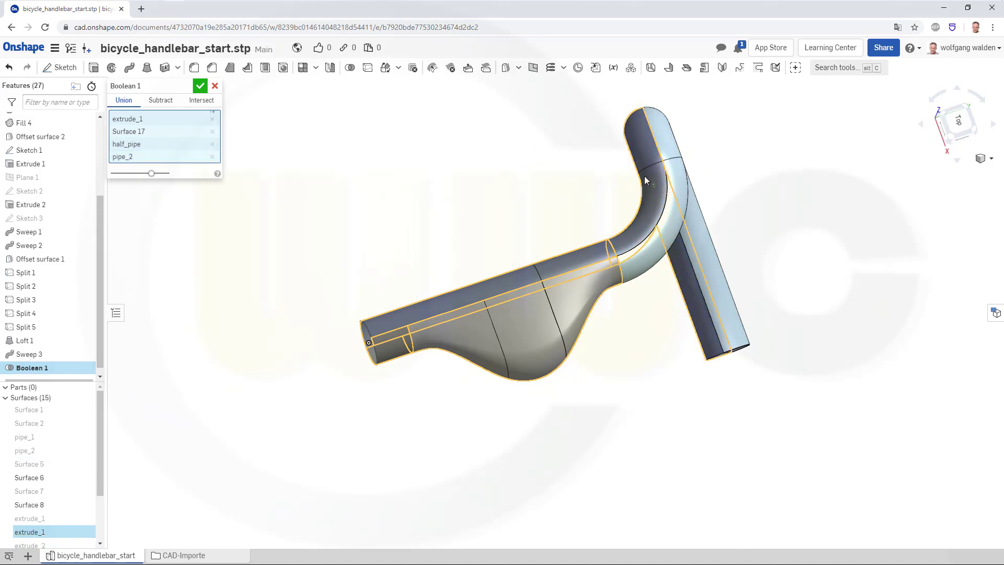
click(680, 182)
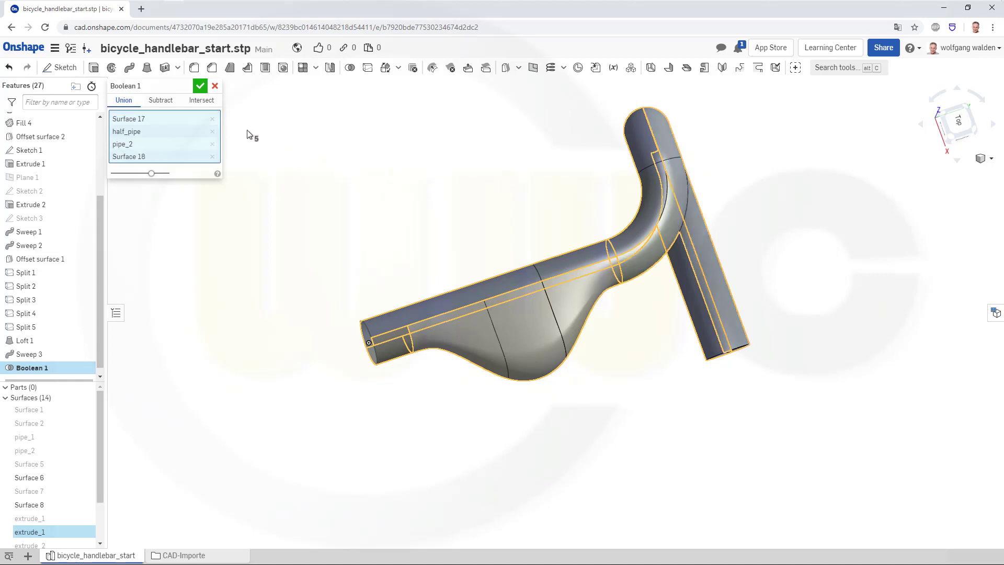
click(201, 86)
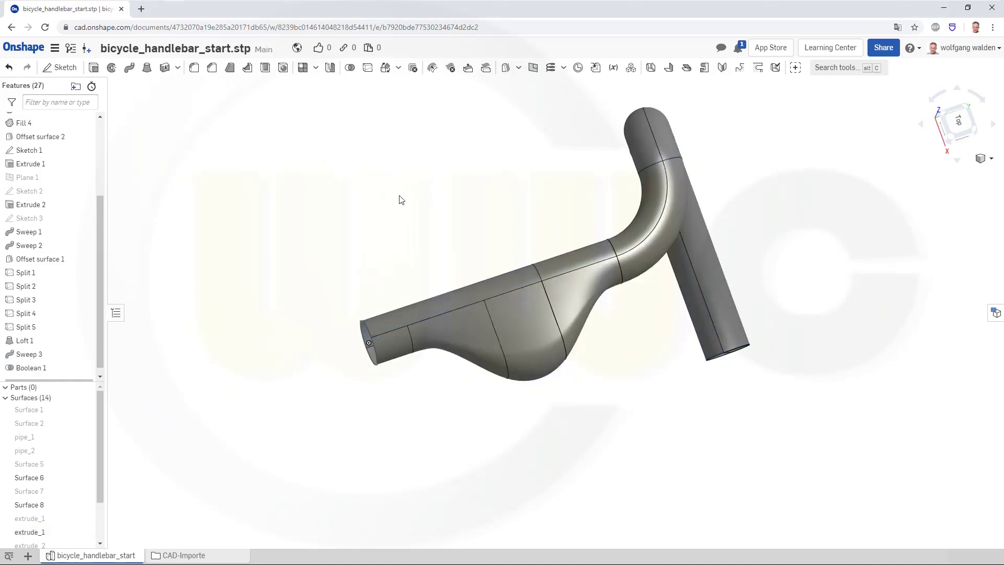
Step: Hide all surfaces except the joined handlebar half
right_drag(401, 199, 448, 206)
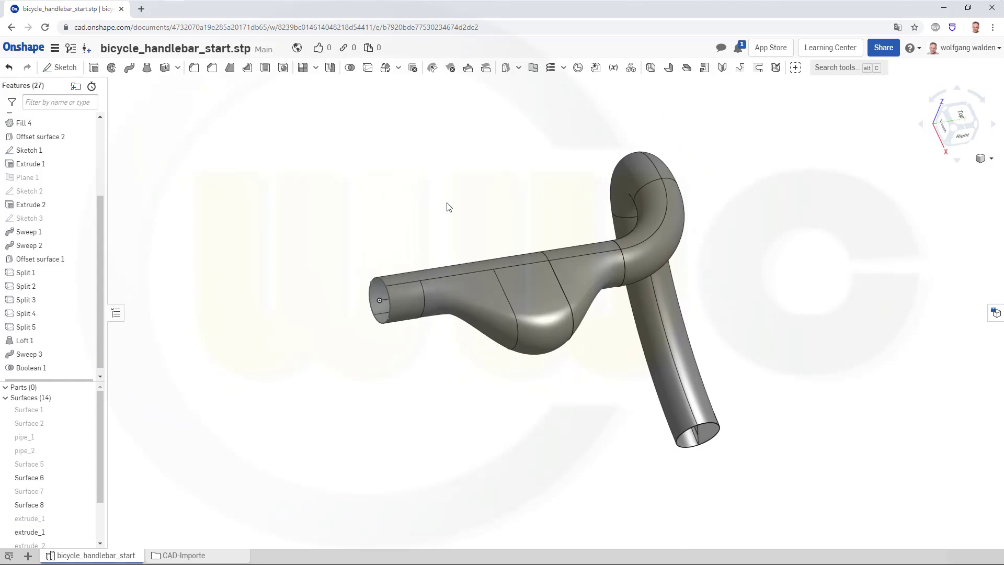
right_click(535, 288)
click(564, 319)
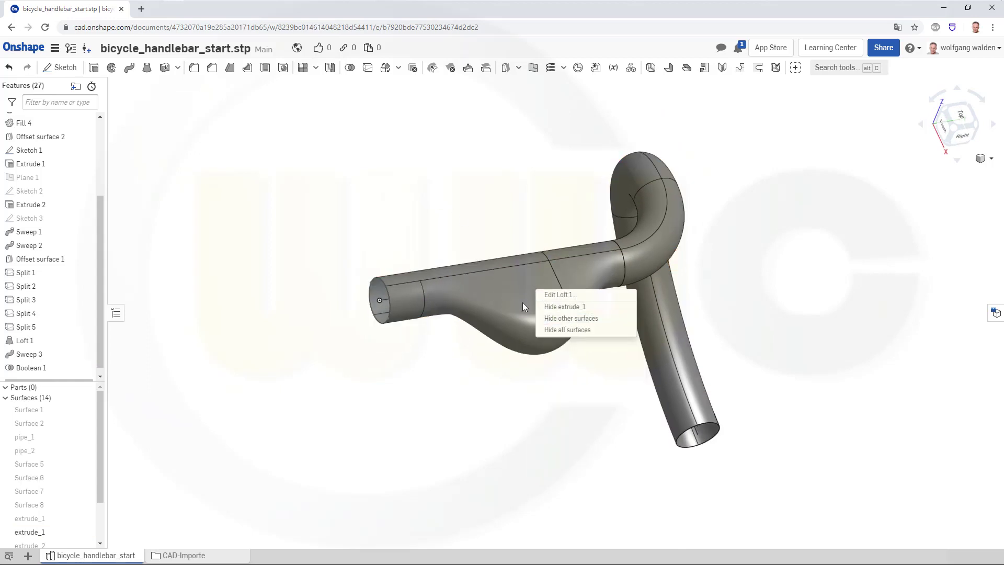
Step: Mirror the joined handlebar half across the Front plane as a new part mirror
right_drag(393, 242, 345, 202)
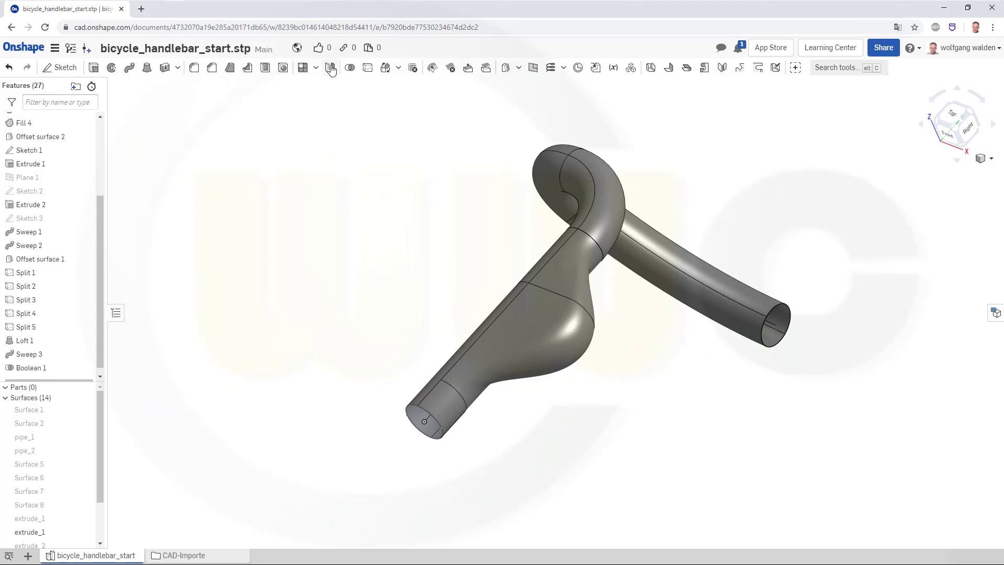
key(m)
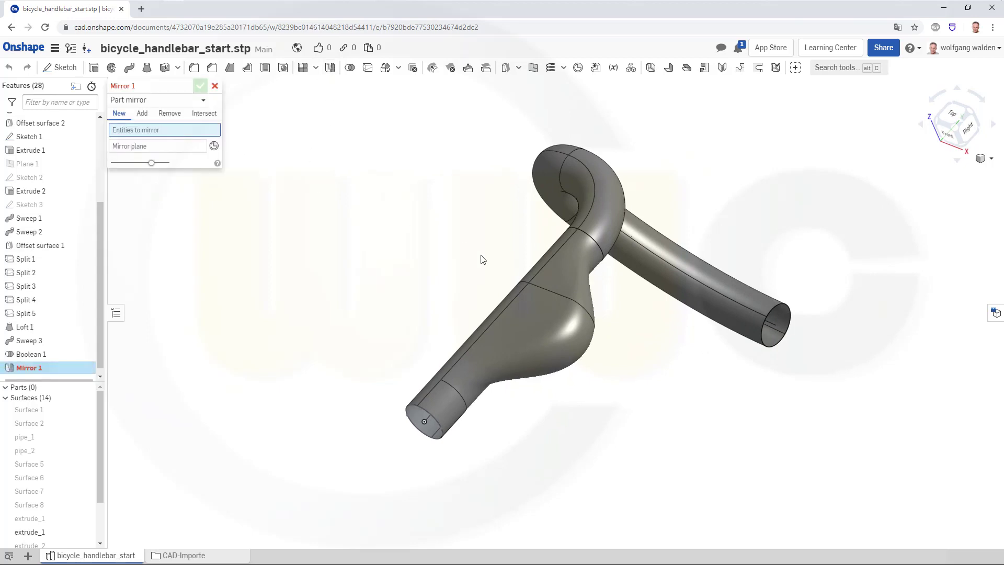
click(535, 325)
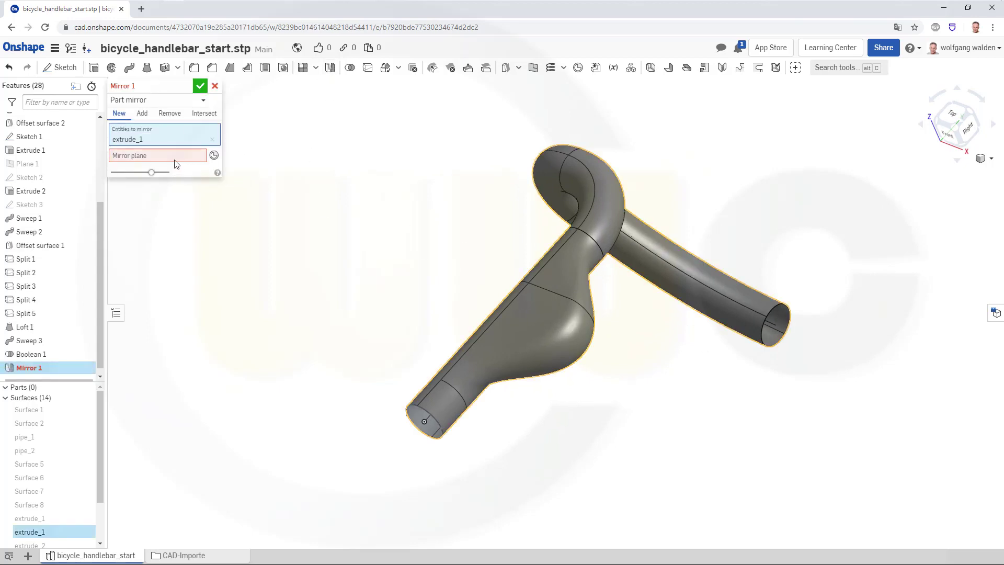
click(175, 159)
scroll(49, 177, up, 5)
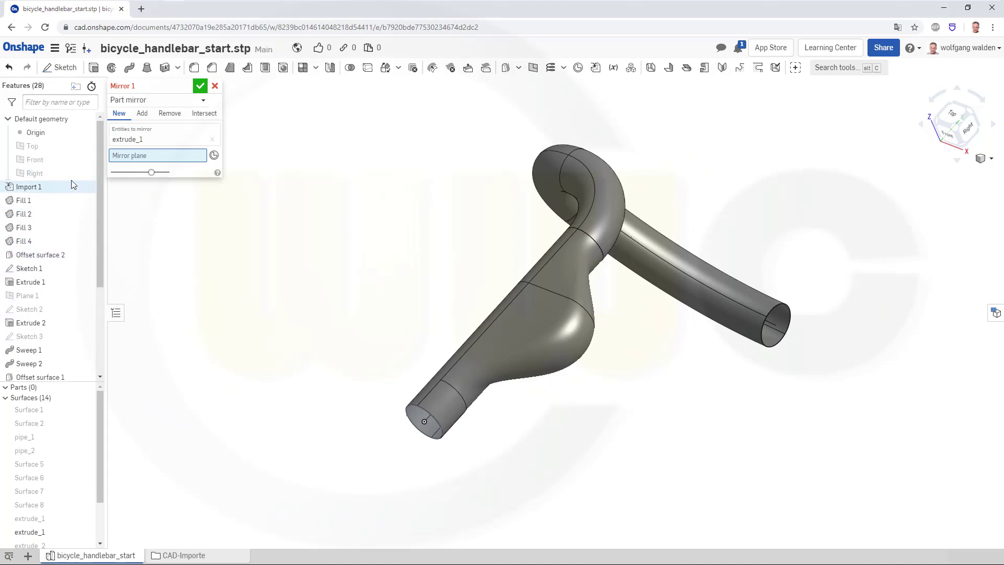
click(51, 162)
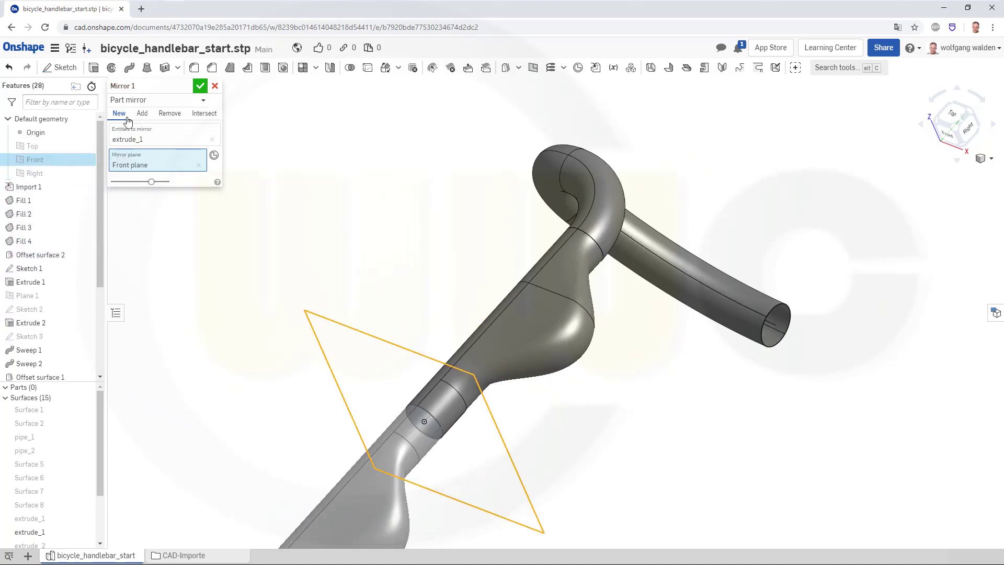
click(200, 86)
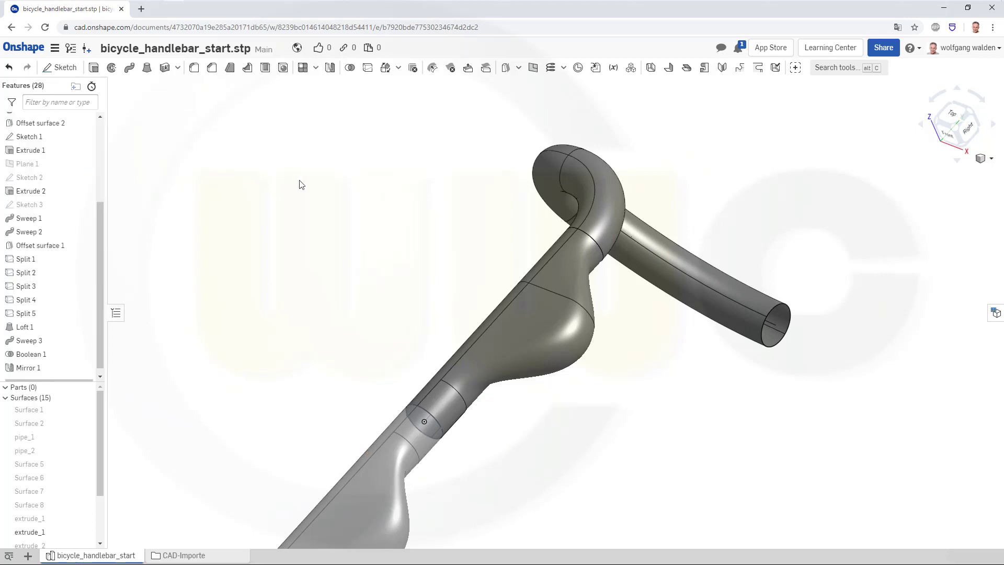
Step: Join the original handlebar half and its mirrored copy with a Boolean union
scroll(329, 188, down, 5)
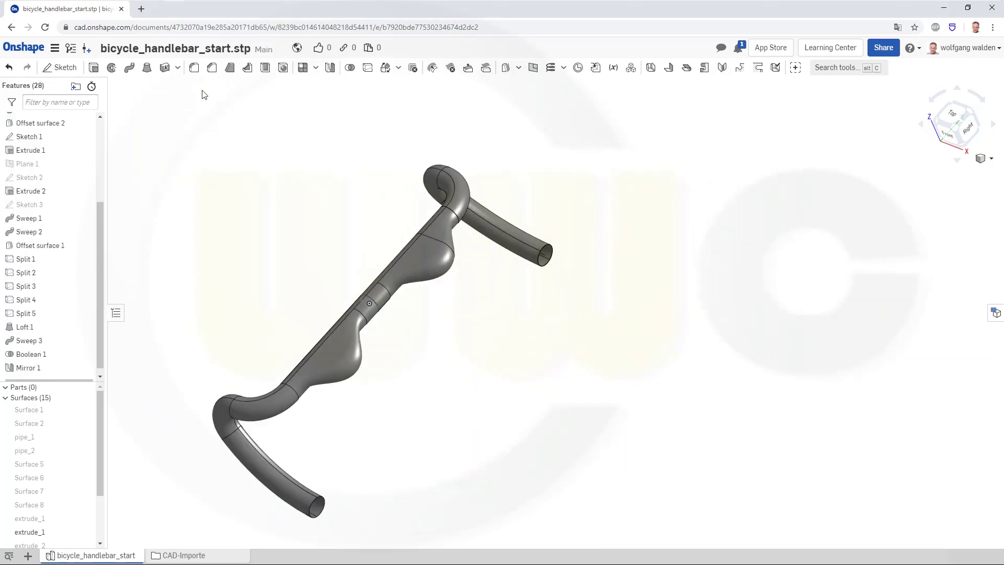
click(350, 67)
click(421, 251)
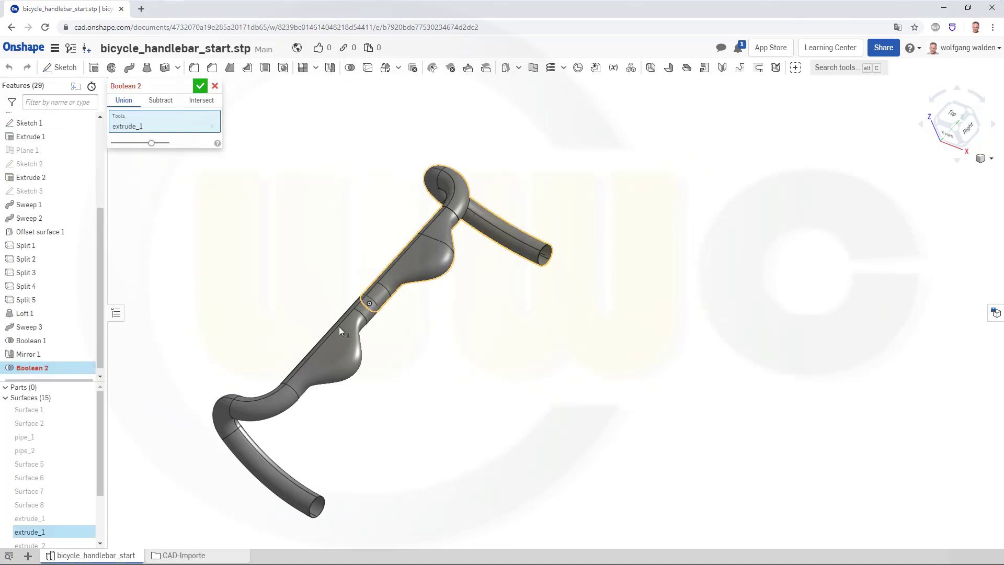
click(334, 349)
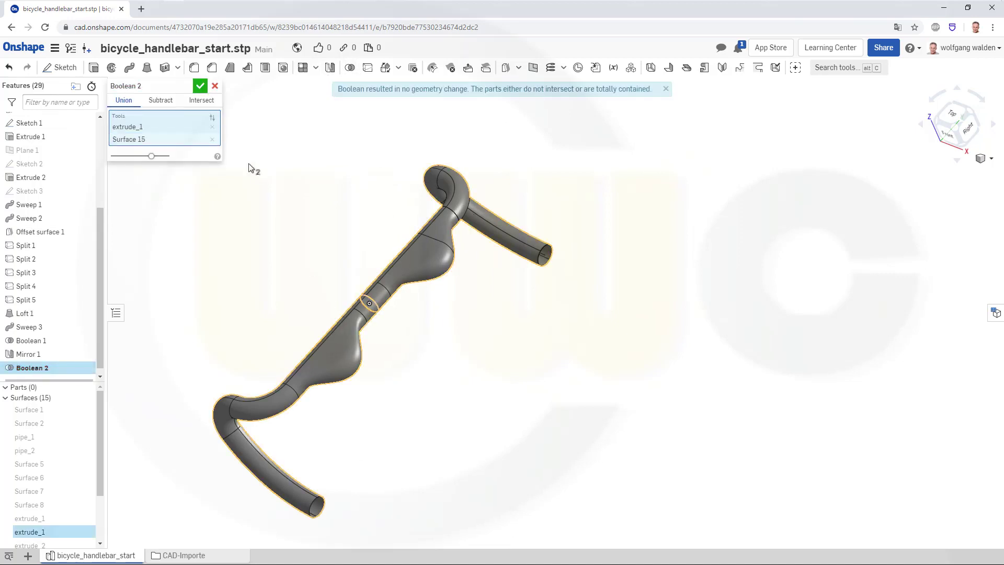
click(200, 86)
Step: Examine the complete handlebar from several sides, including the centre joint, both grips and the bent pipe ends
key(shift+4)
right_drag(444, 310, 322, 311)
right_drag(555, 329, 623, 403)
scroll(590, 368, down, 5)
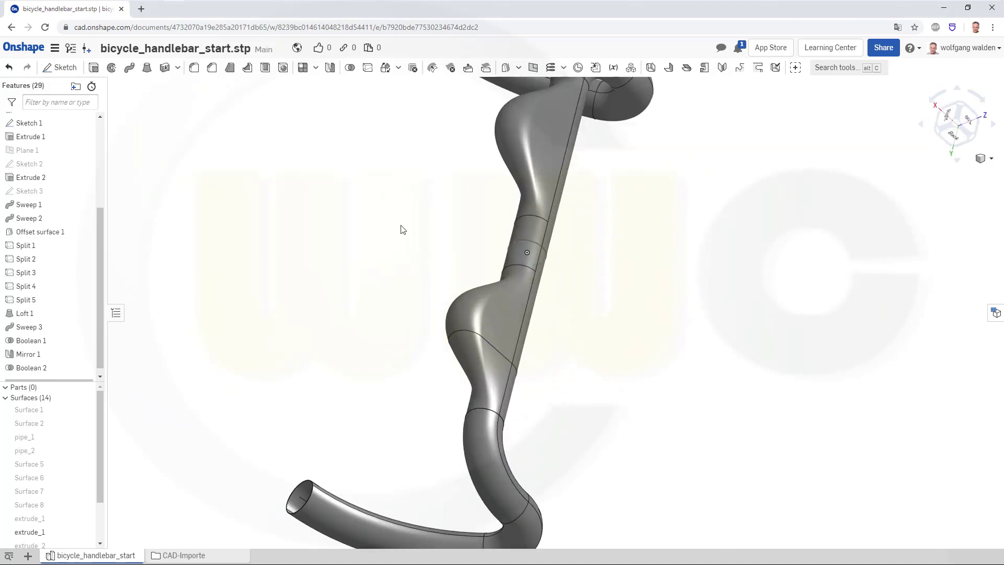
mouse_move(500, 250)
right_down()
mouse_move(594, 318)
mouse_move(551, 249)
mouse_move(606, 349)
mouse_move(549, 277)
right_up()
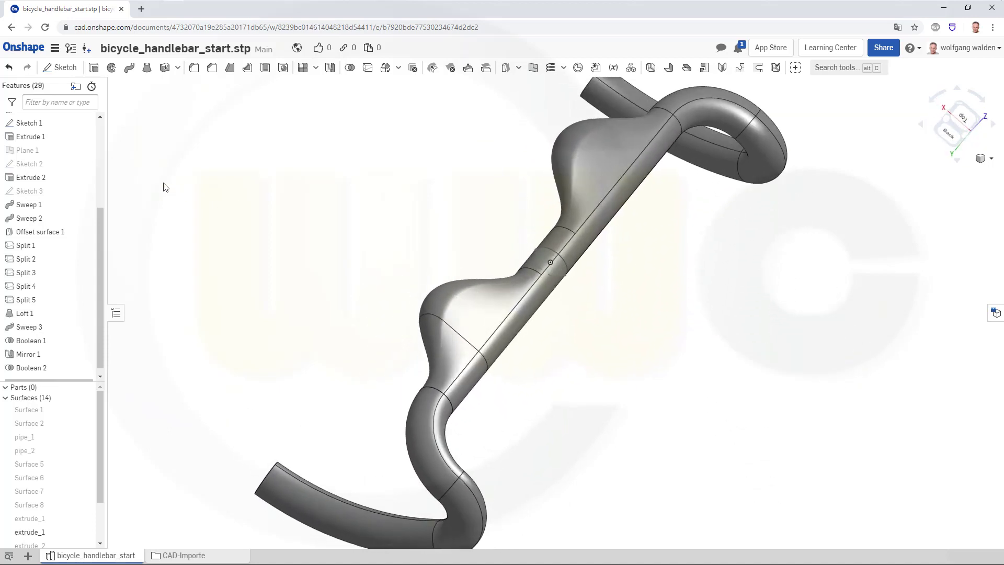
right_click(66, 193)
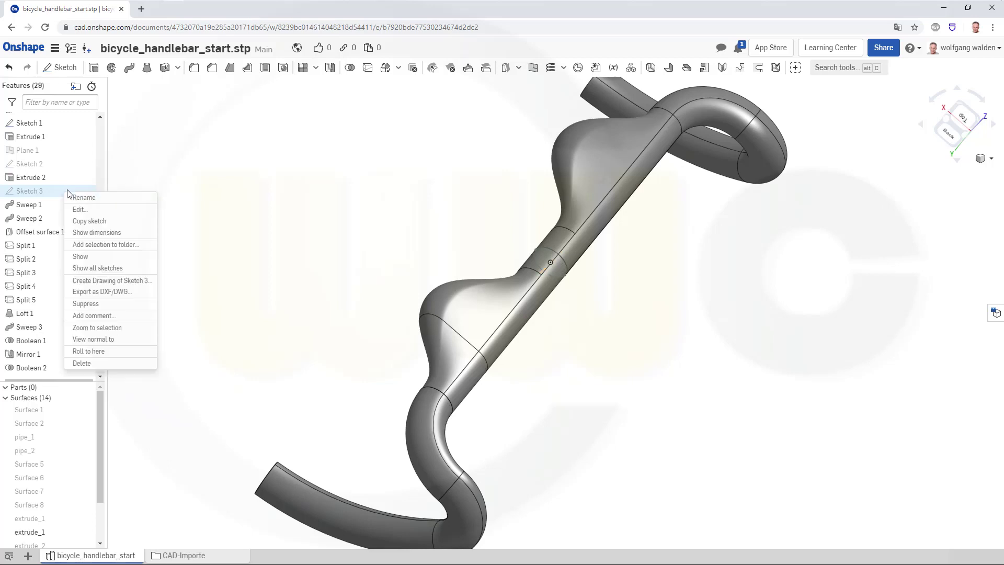
click(279, 247)
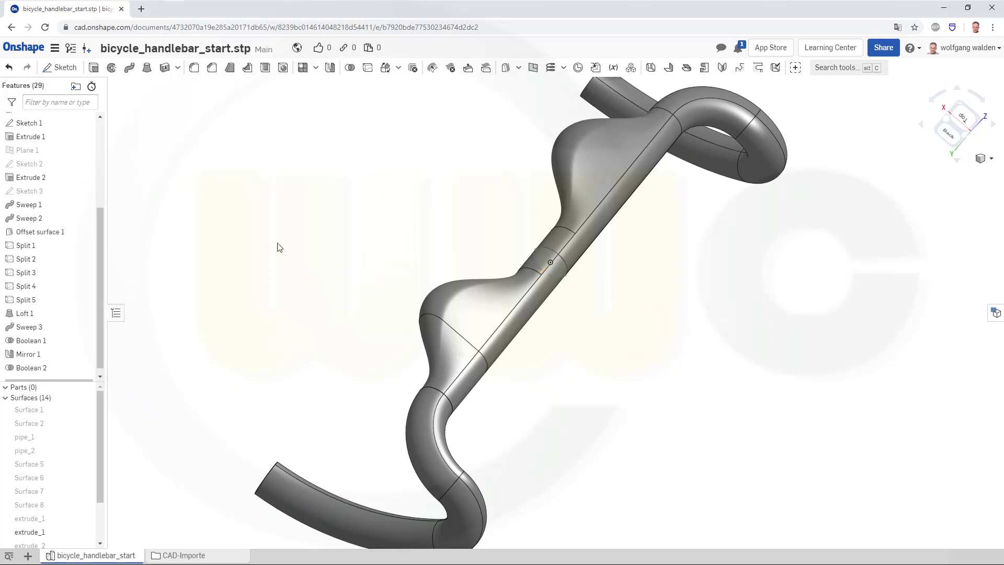
right_drag(359, 263, 367, 246)
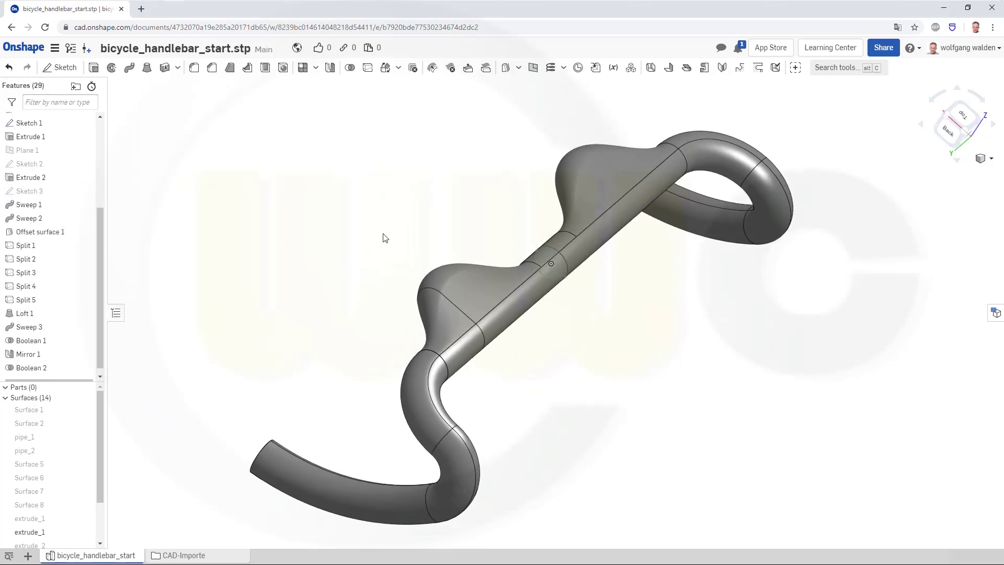